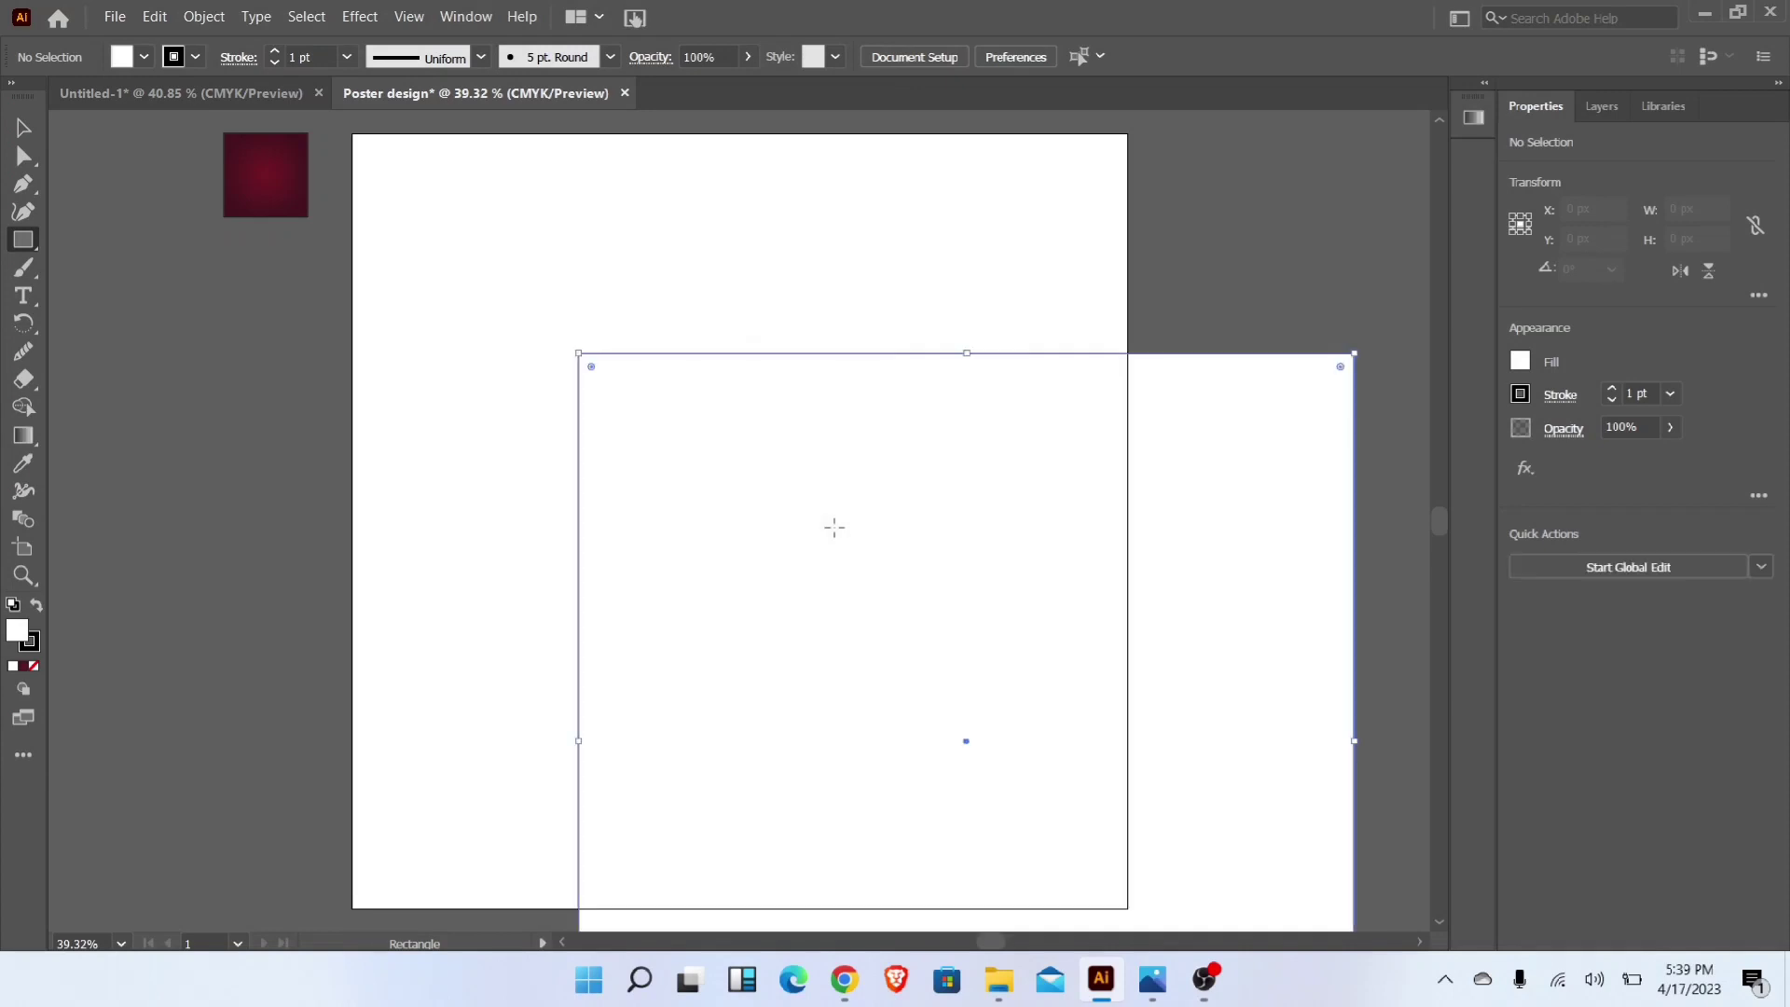
Step: Centre the 1080 px square on the artboard and fill it with the maroon radial gradient
click(1601, 563)
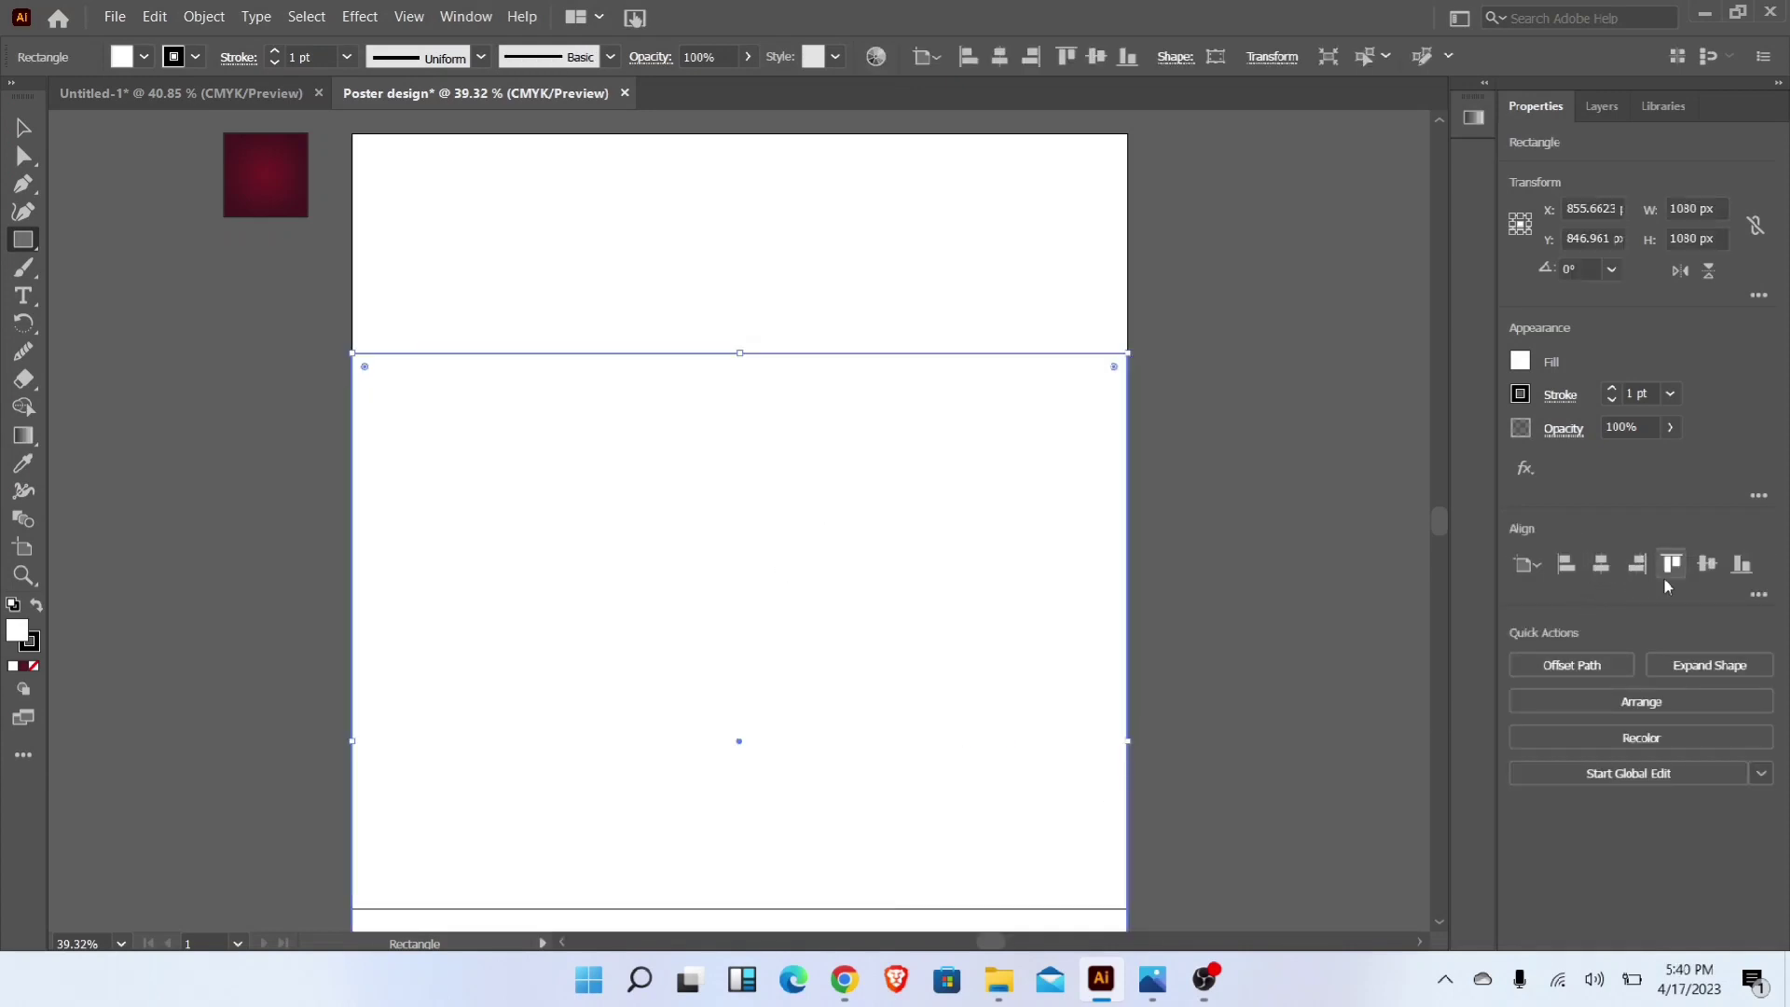
click(1708, 564)
click(23, 127)
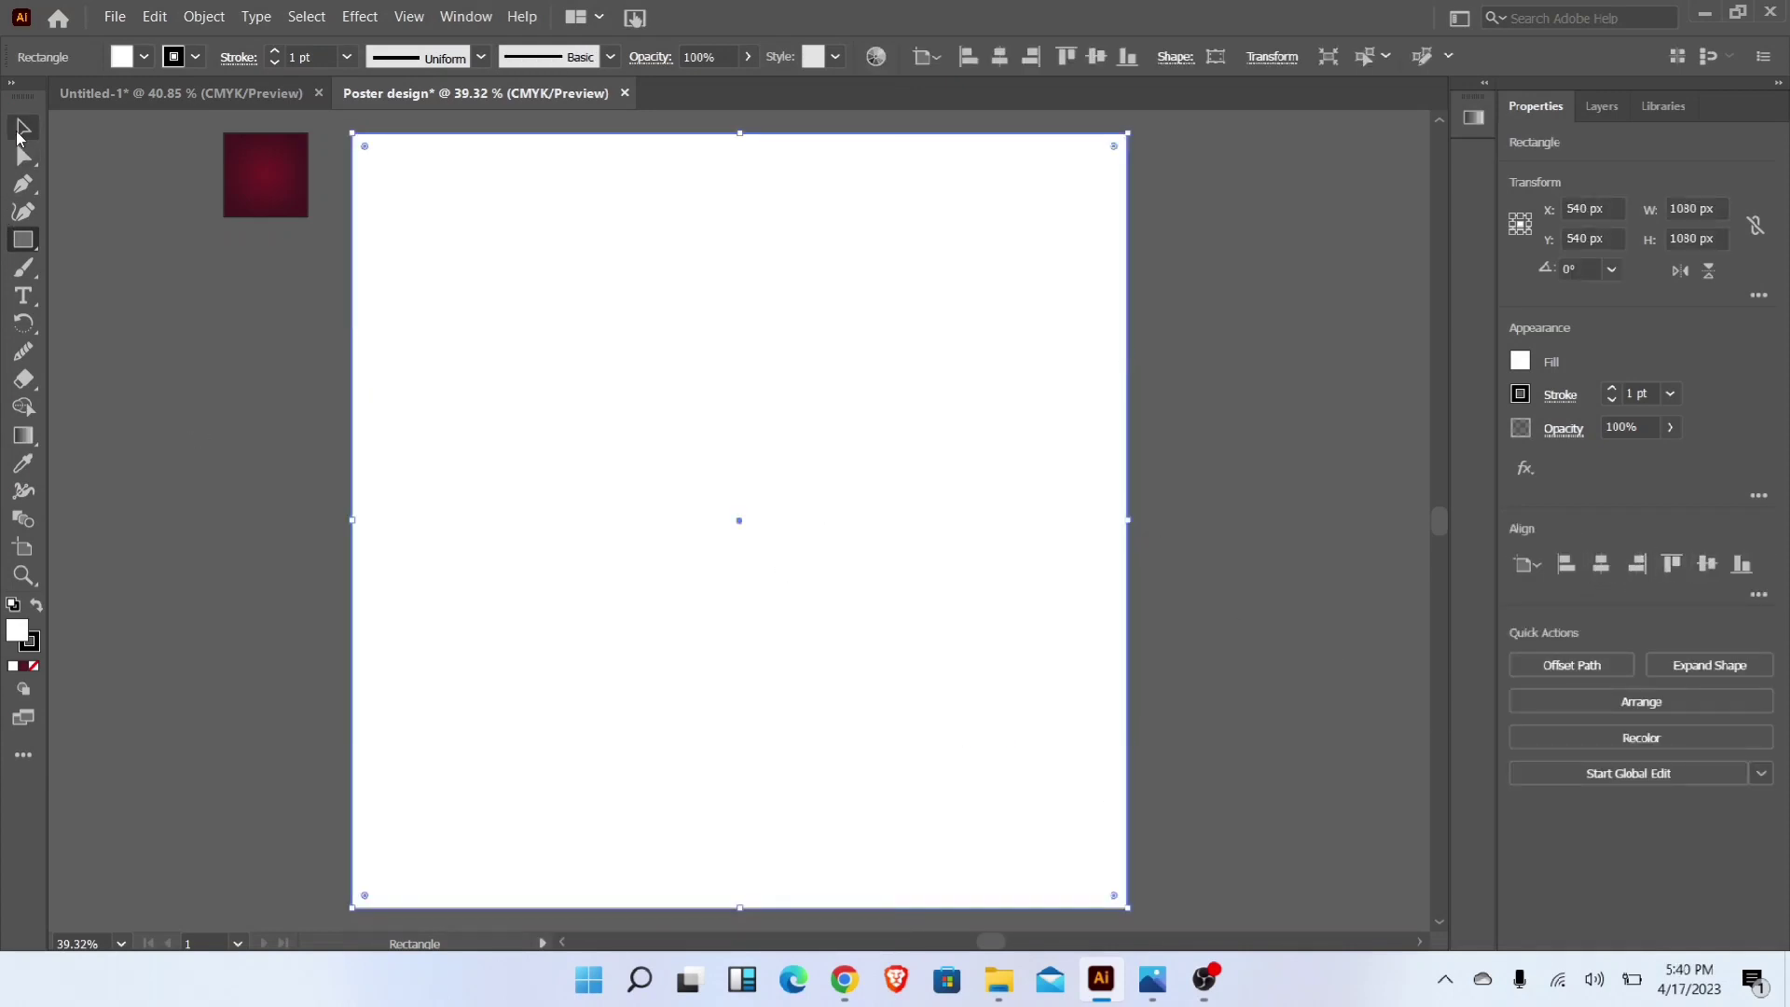
drag(199, 335, 655, 611)
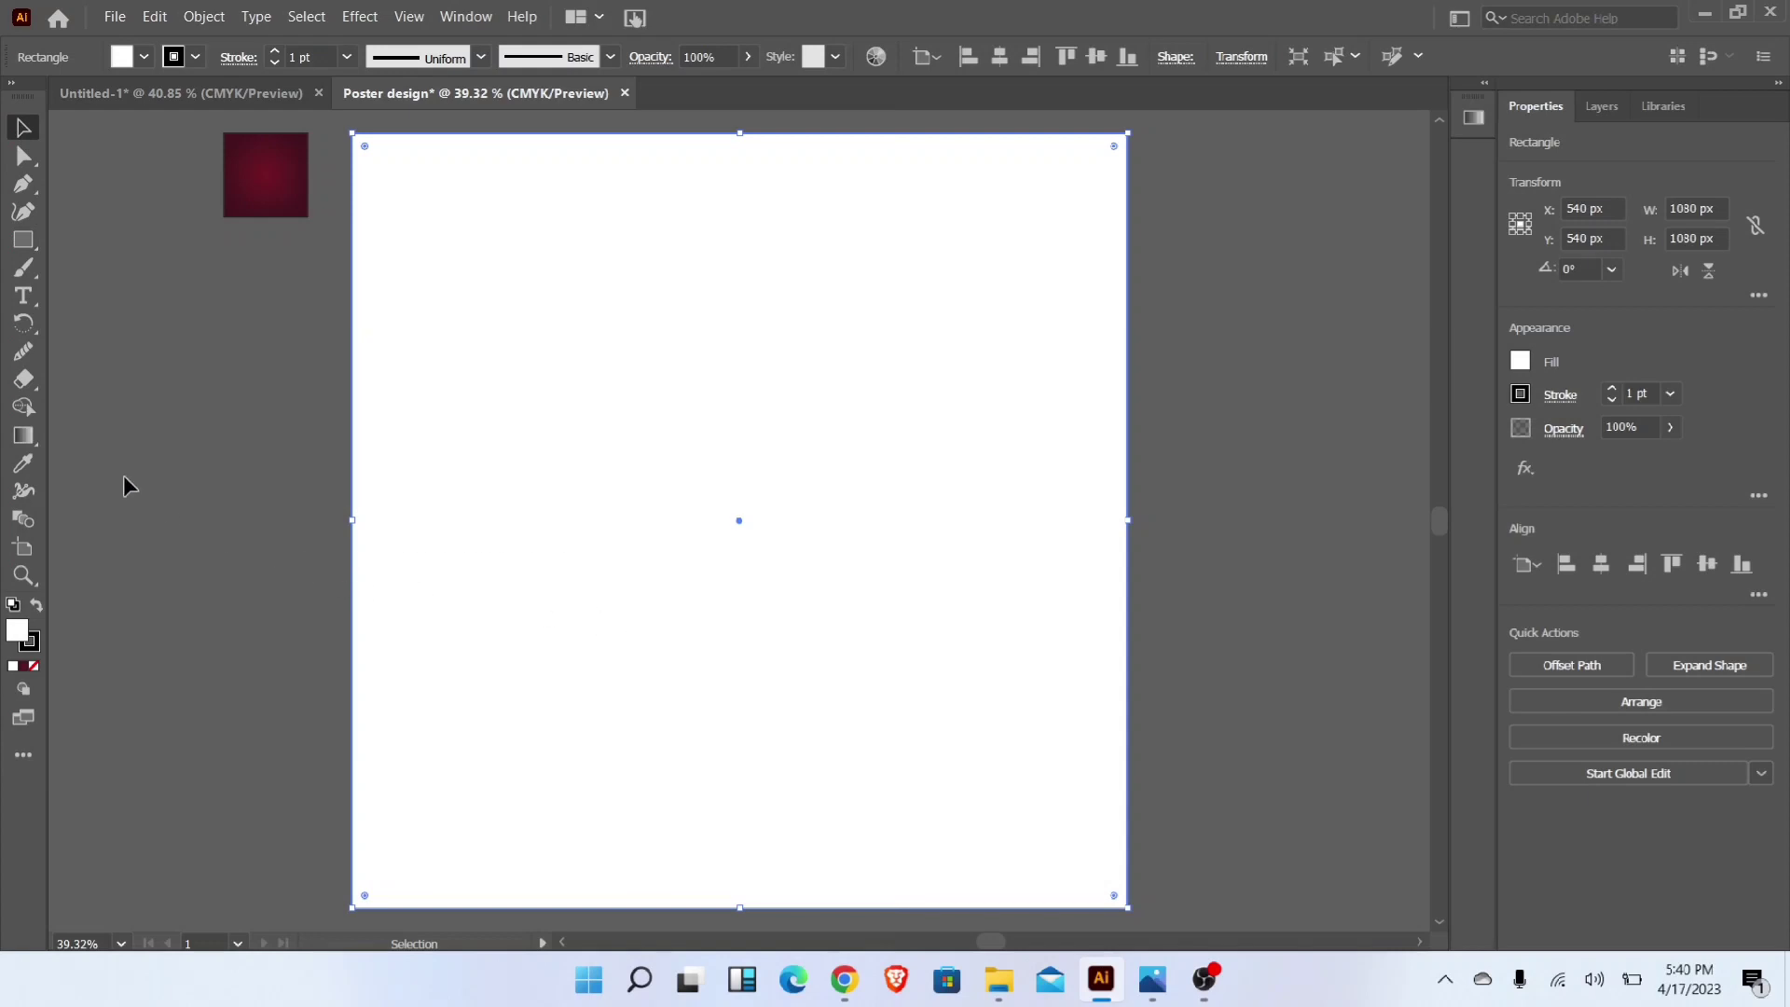
click(27, 465)
click(254, 171)
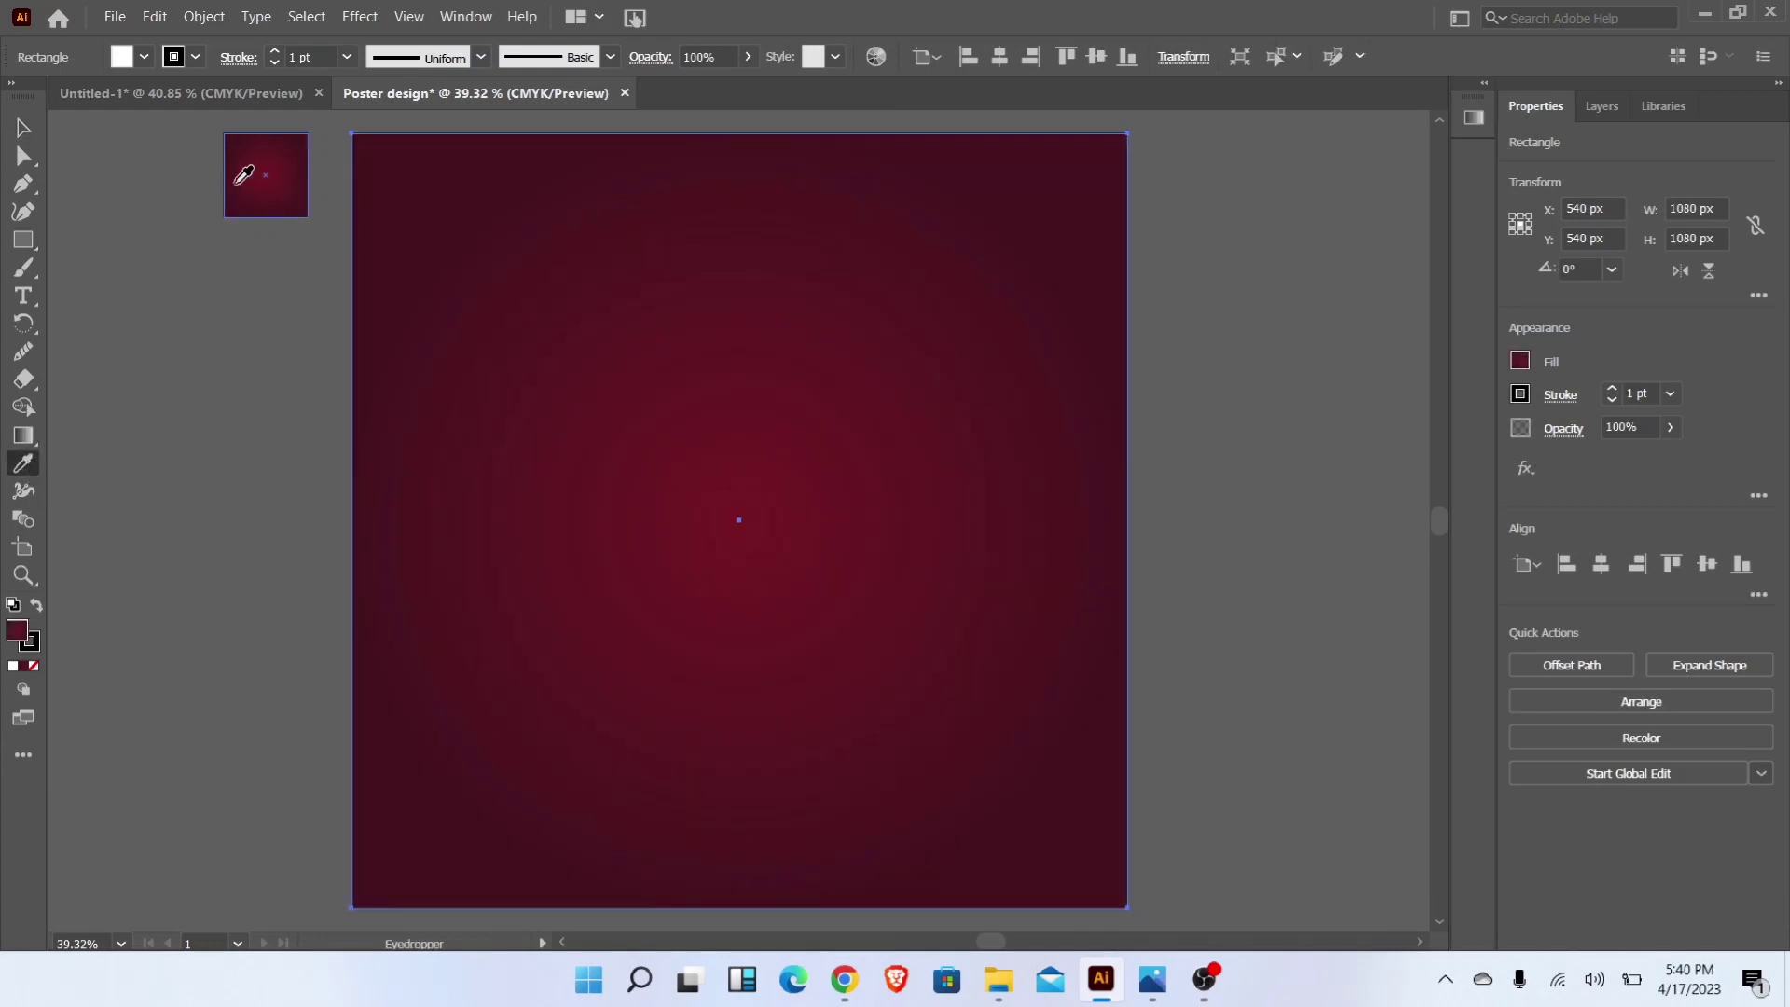
Step: Lock the maroon background square in place with Object > Lock > Selection
click(35, 136)
click(241, 308)
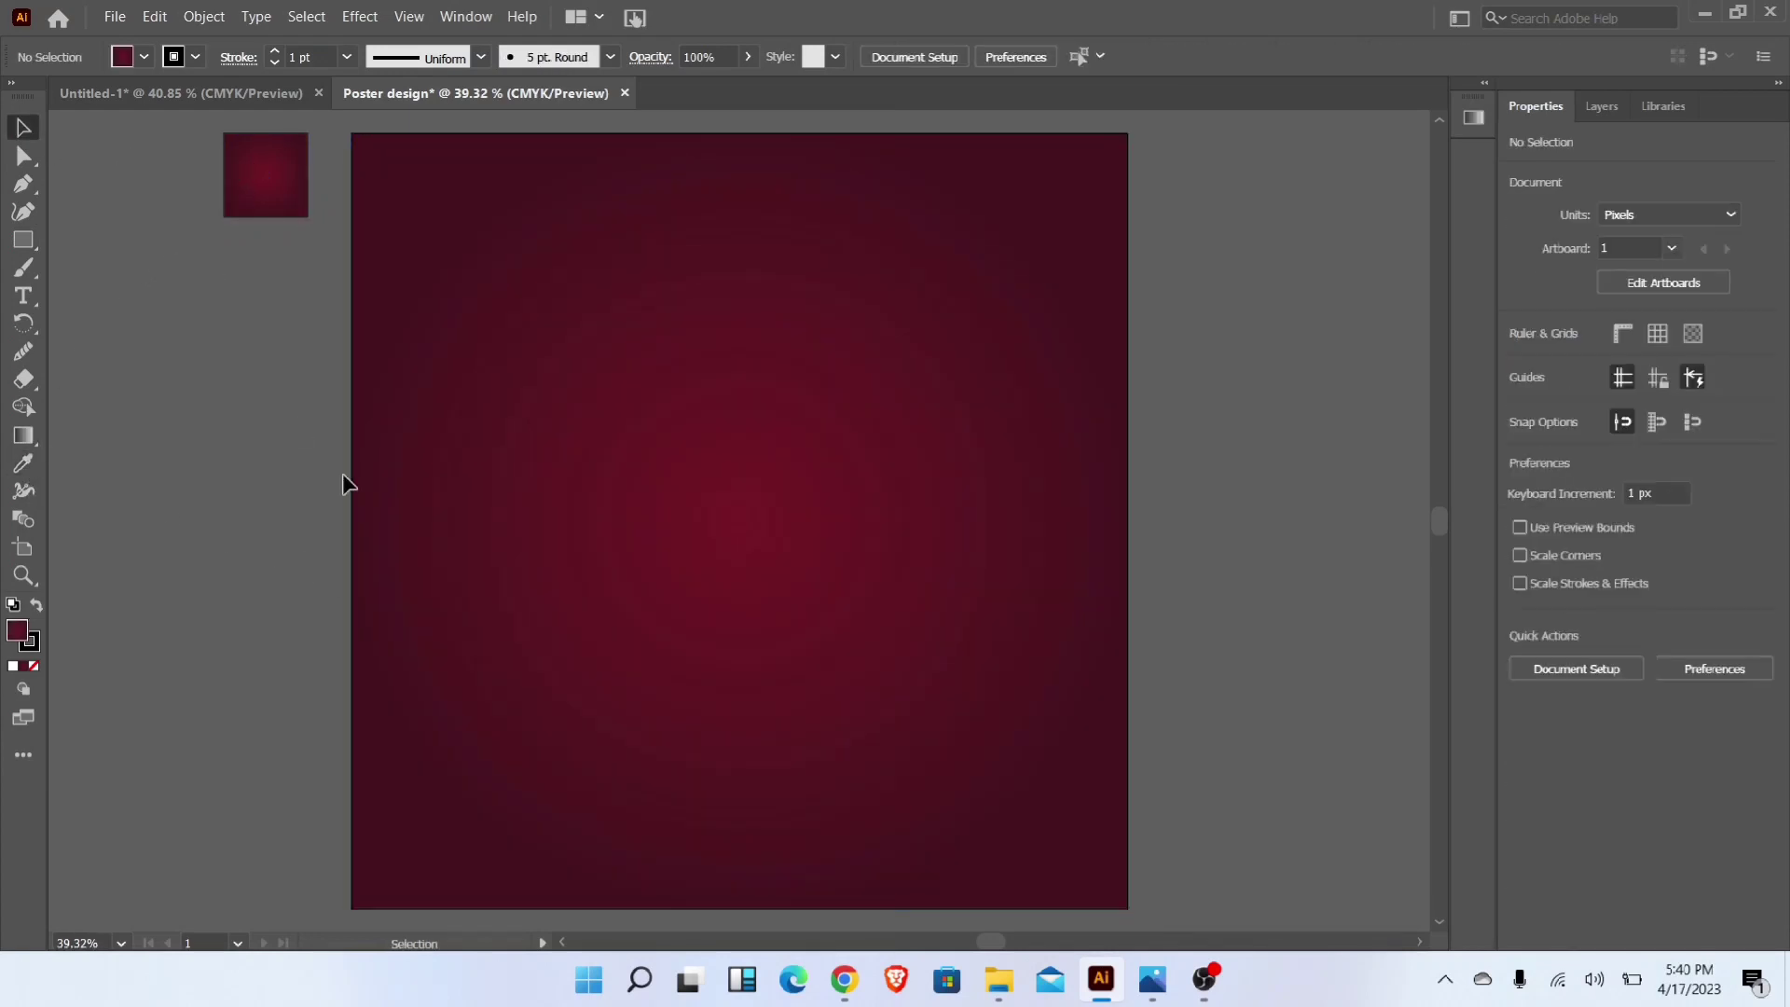
click(983, 478)
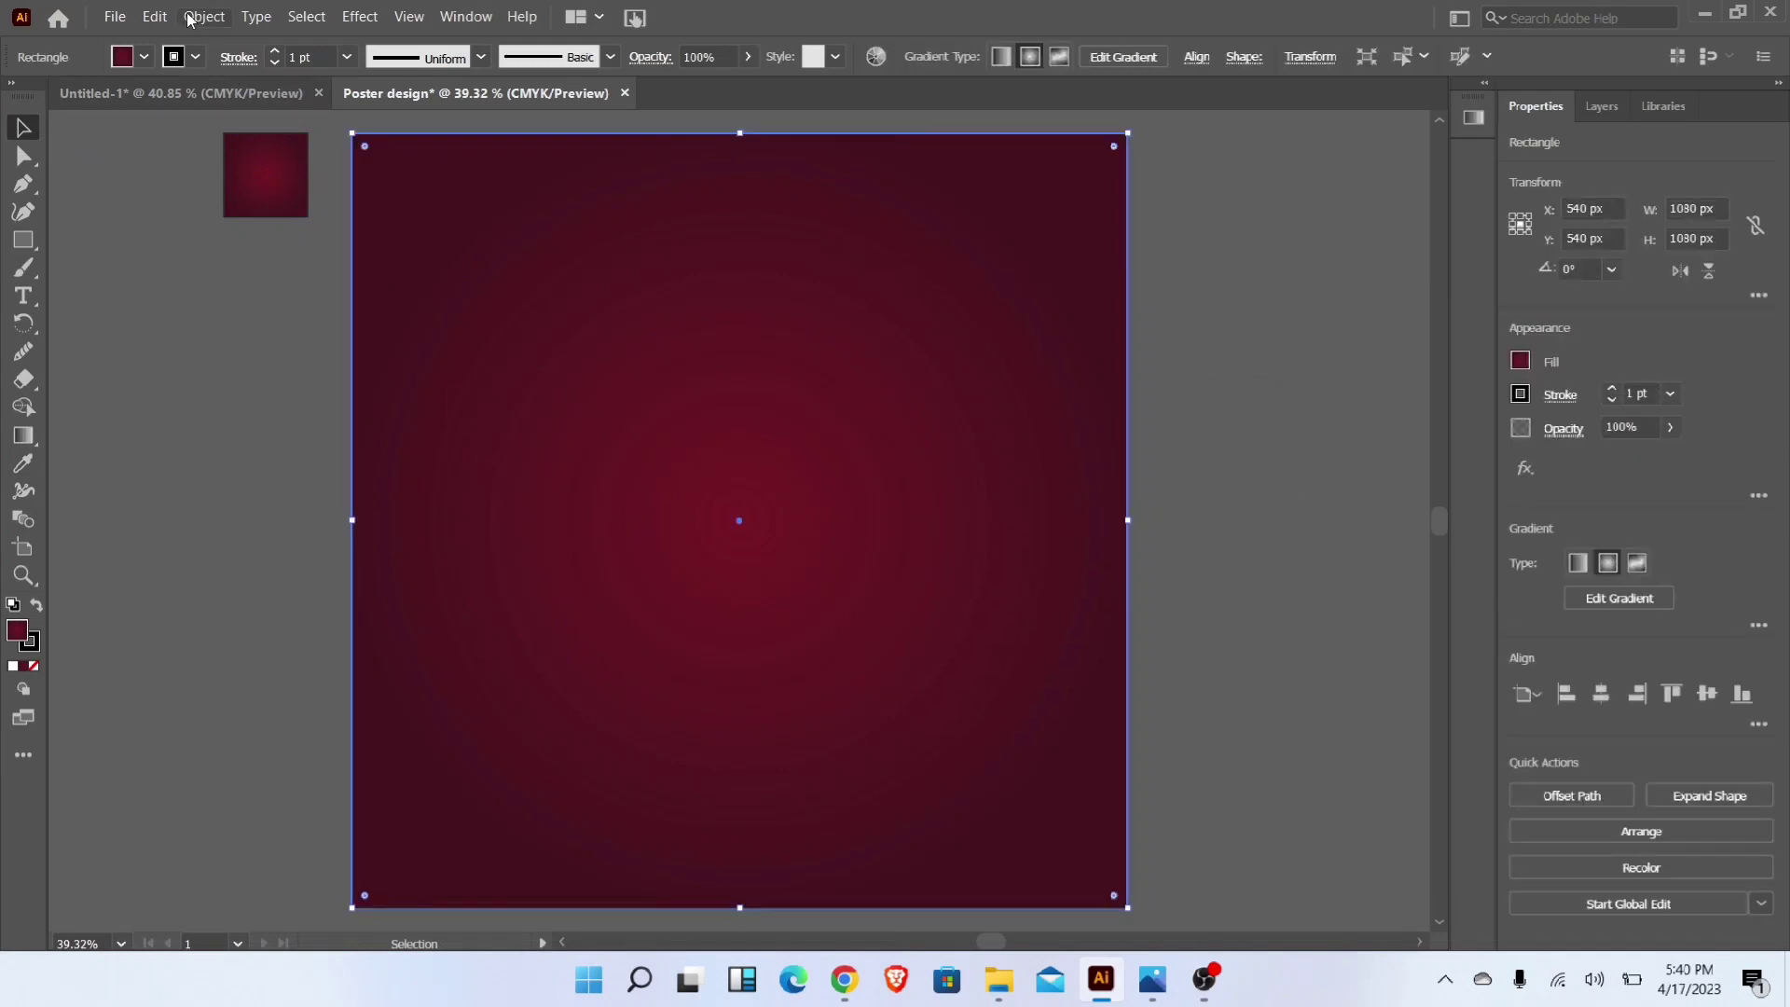
click(204, 16)
mouse_move(328, 175)
click(546, 170)
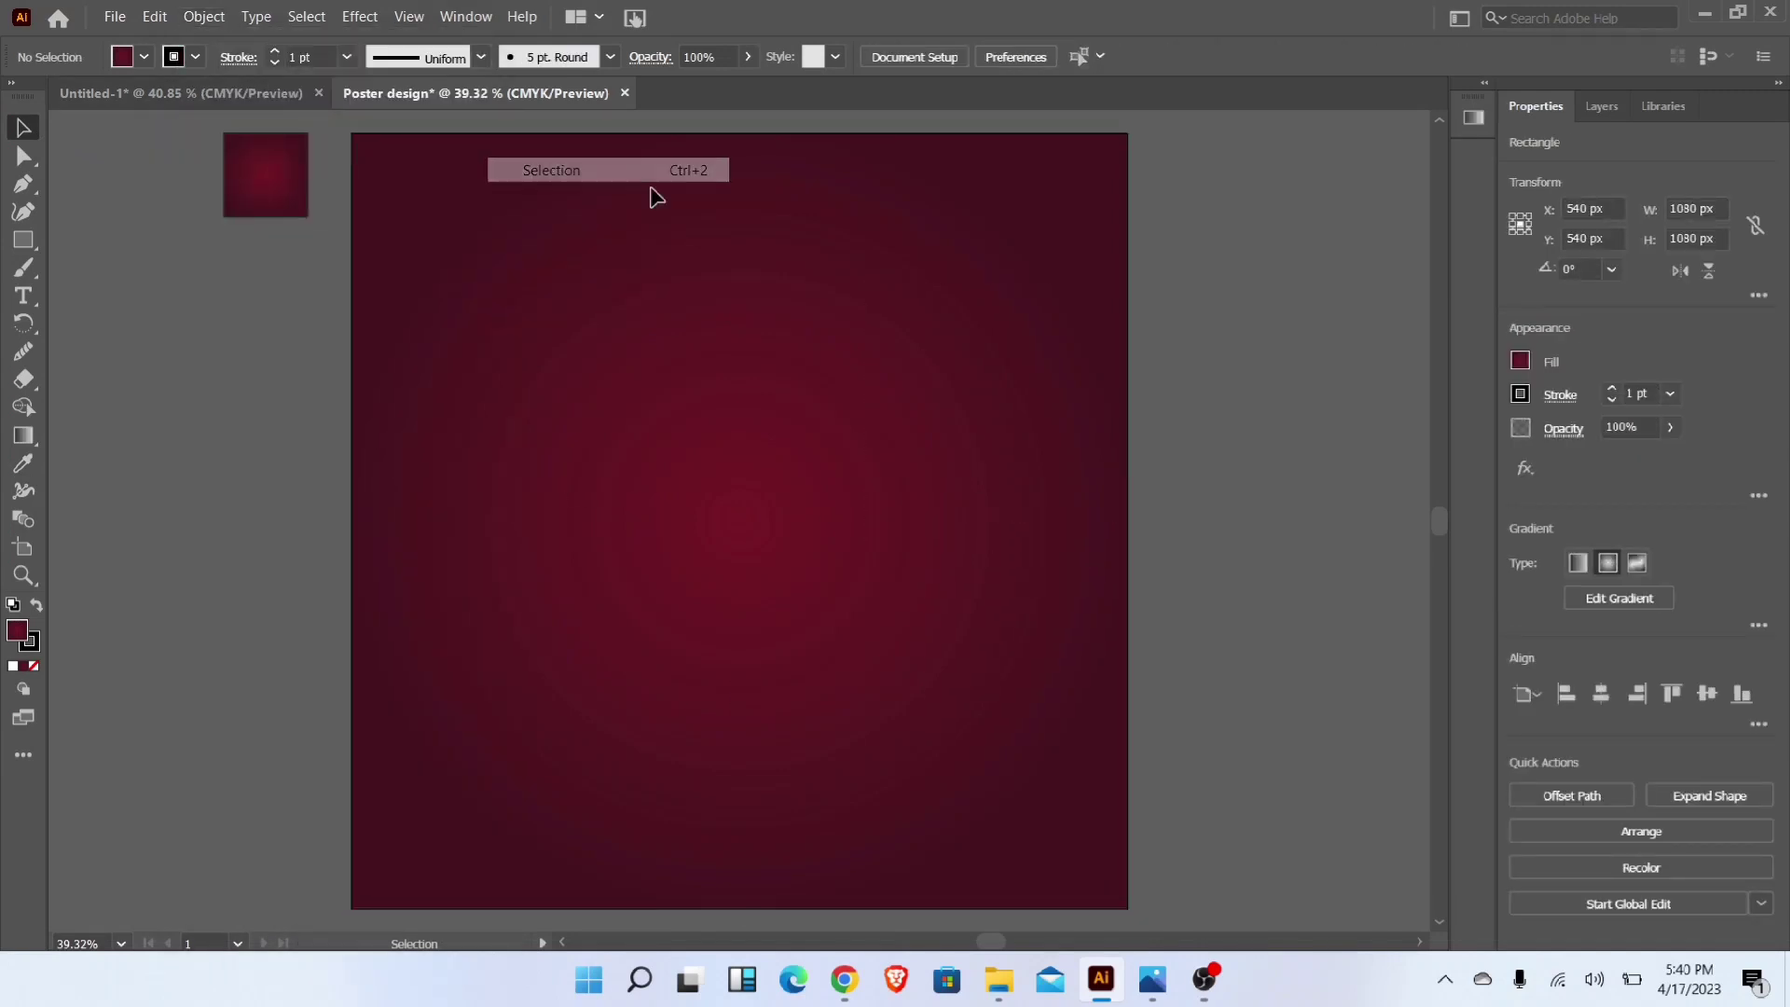
Step: Draw a tall narrow bar on the artboard's left and fill it white
click(22, 239)
drag(517, 270, 615, 793)
click(1518, 365)
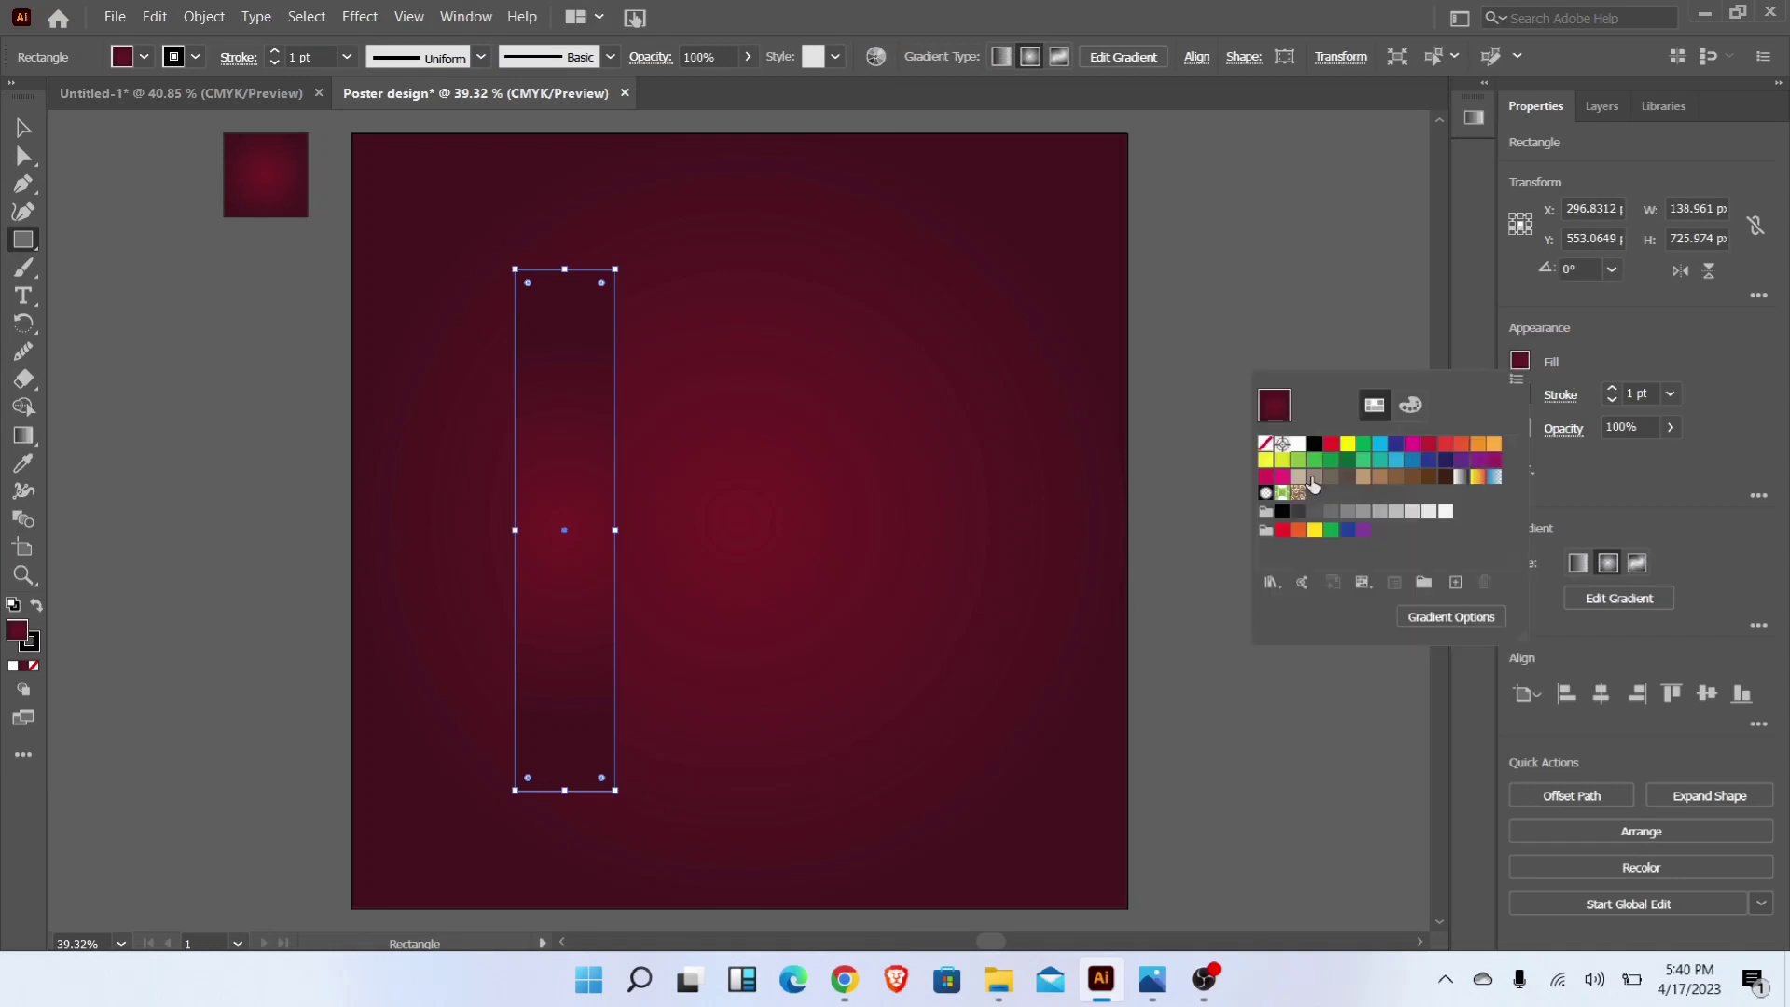
click(1287, 444)
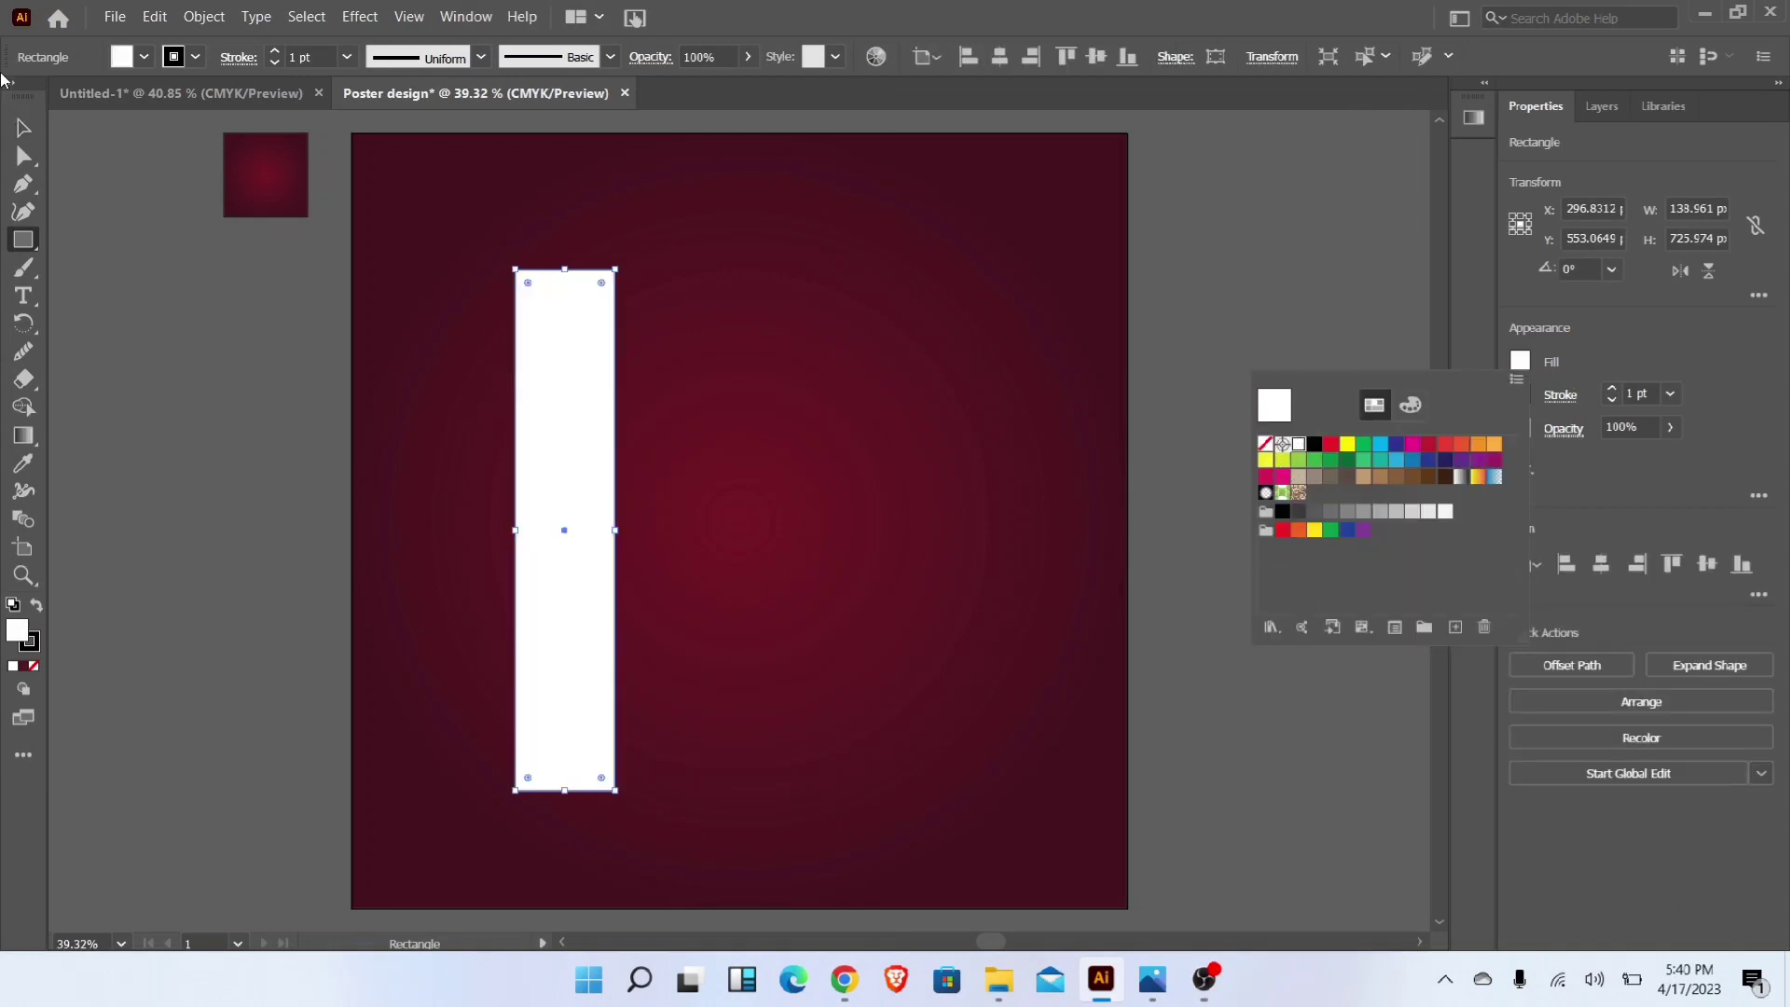
Step: Alt-drag copies into four staggered white bars, each 138.961 × 725.574 px
click(23, 128)
click(243, 398)
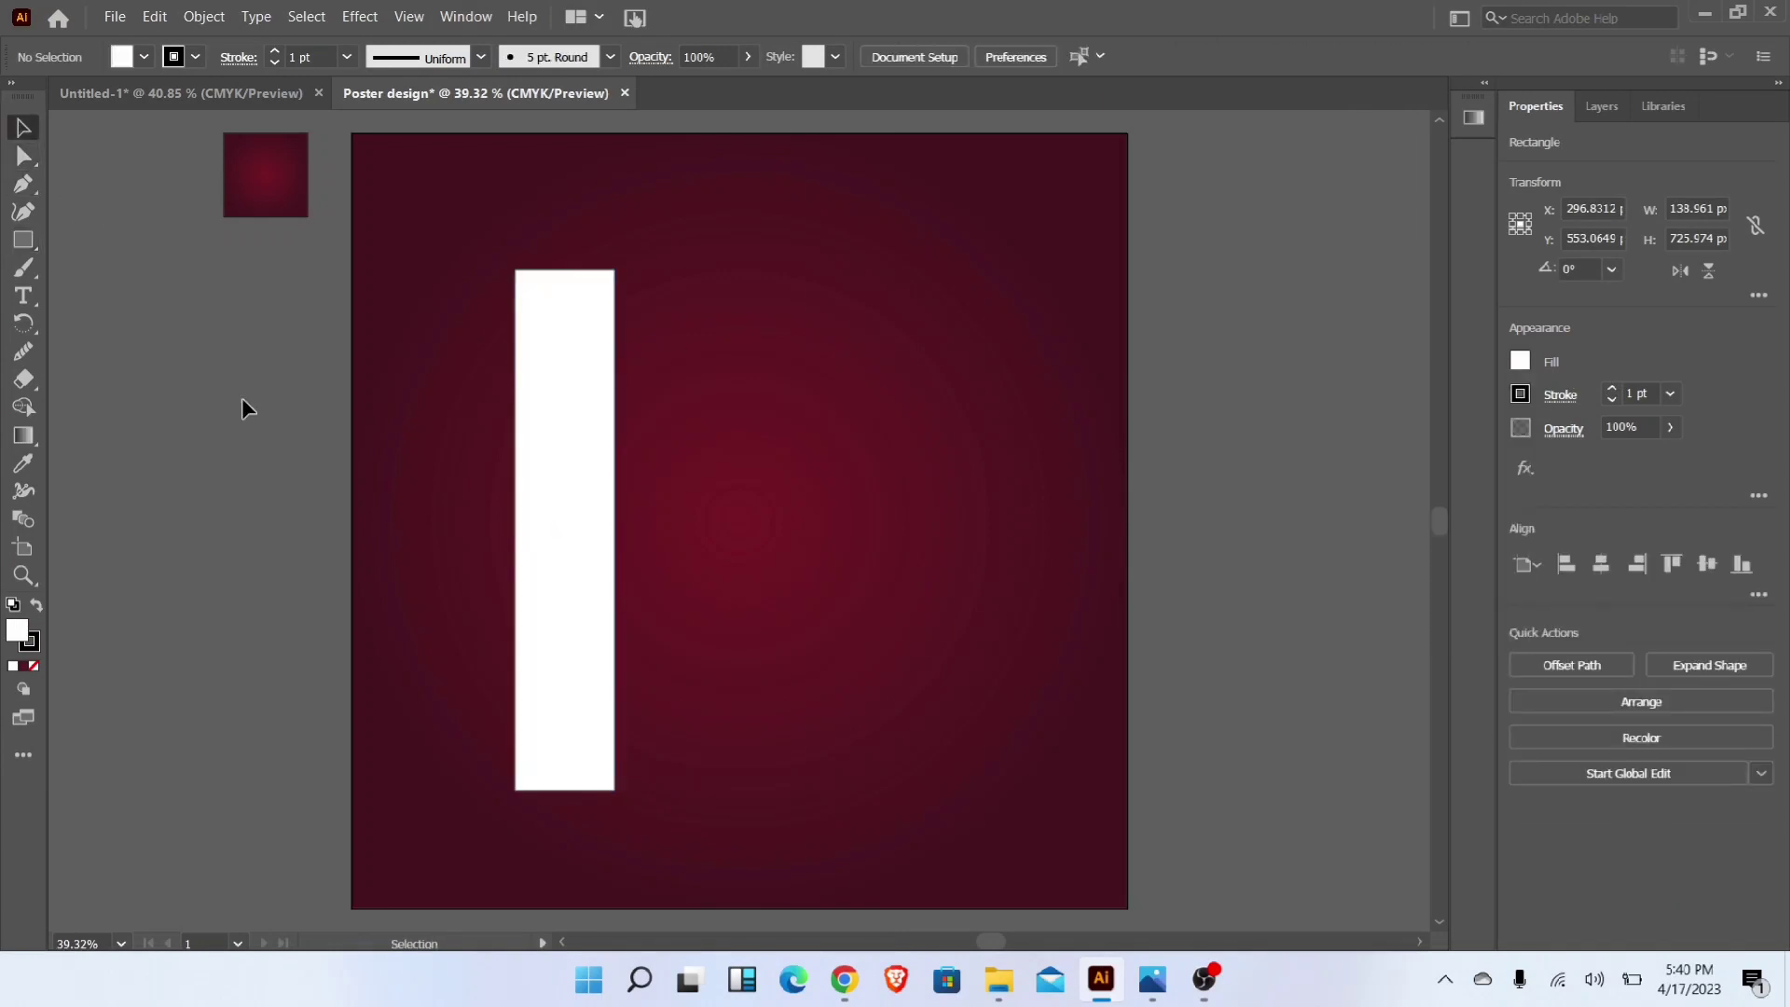
click(576, 530)
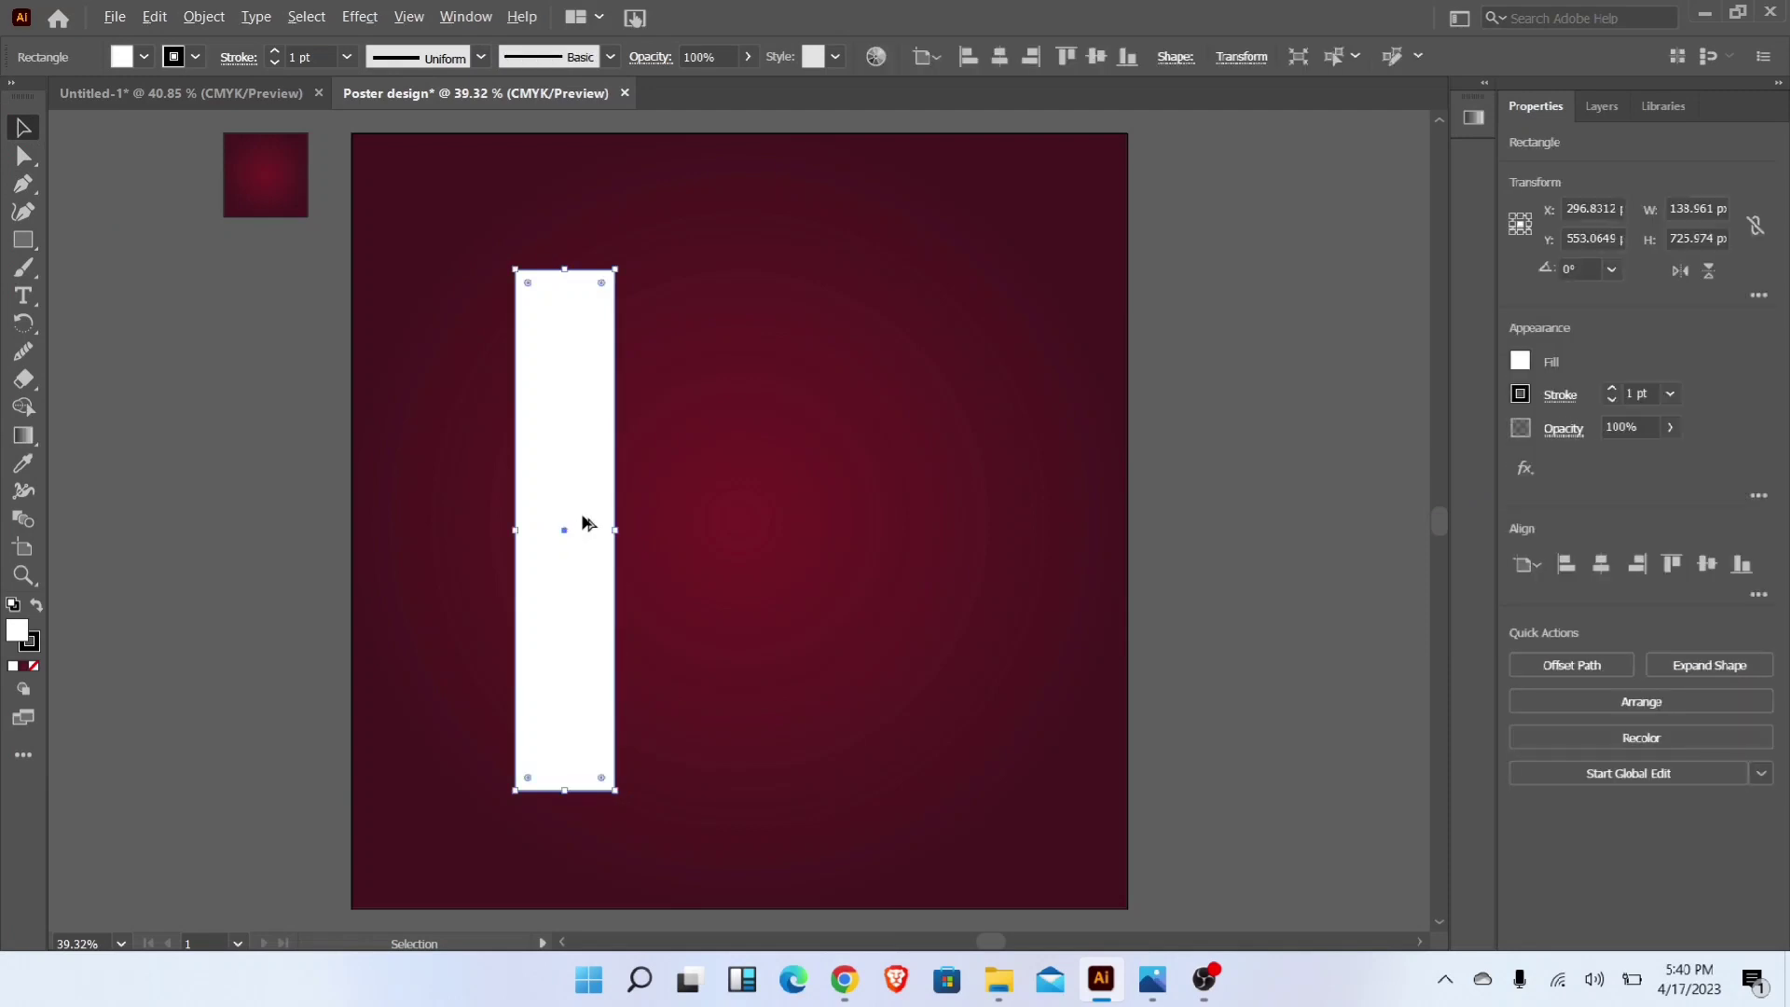
drag(584, 521, 890, 475)
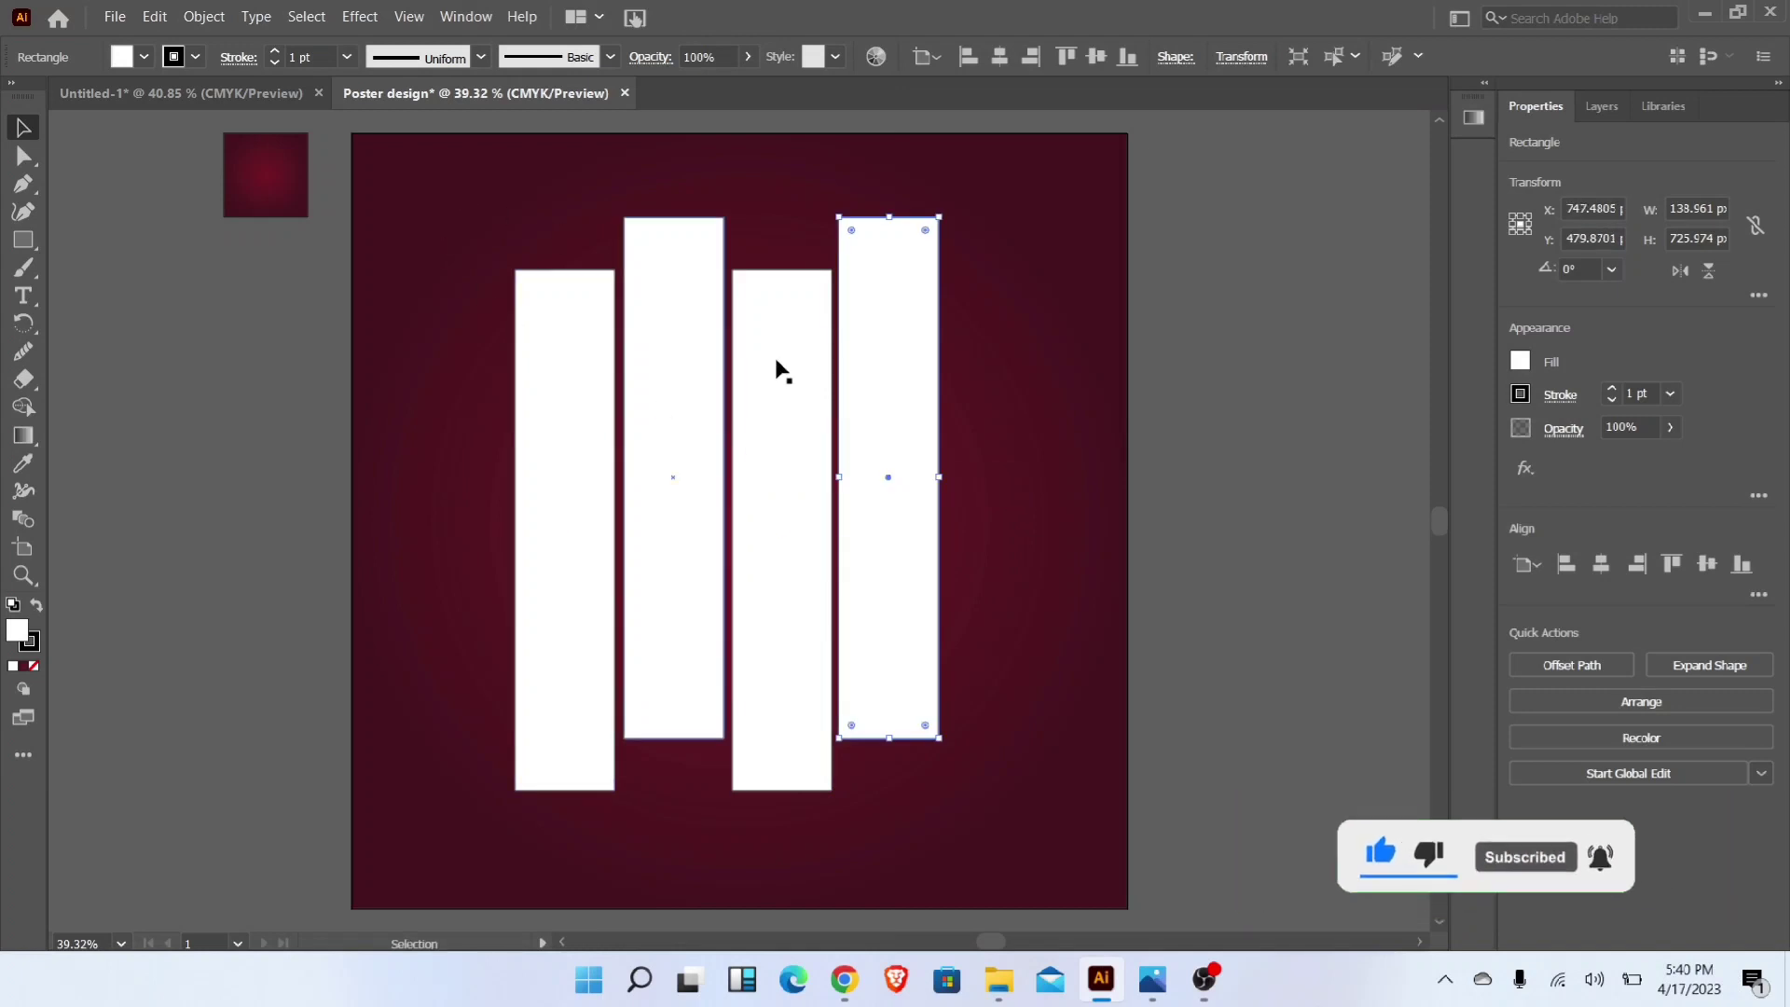
key(Right)
key(Right)
Step: Combine the four white bars into a single compound path
drag(440, 188, 923, 551)
right_click(922, 552)
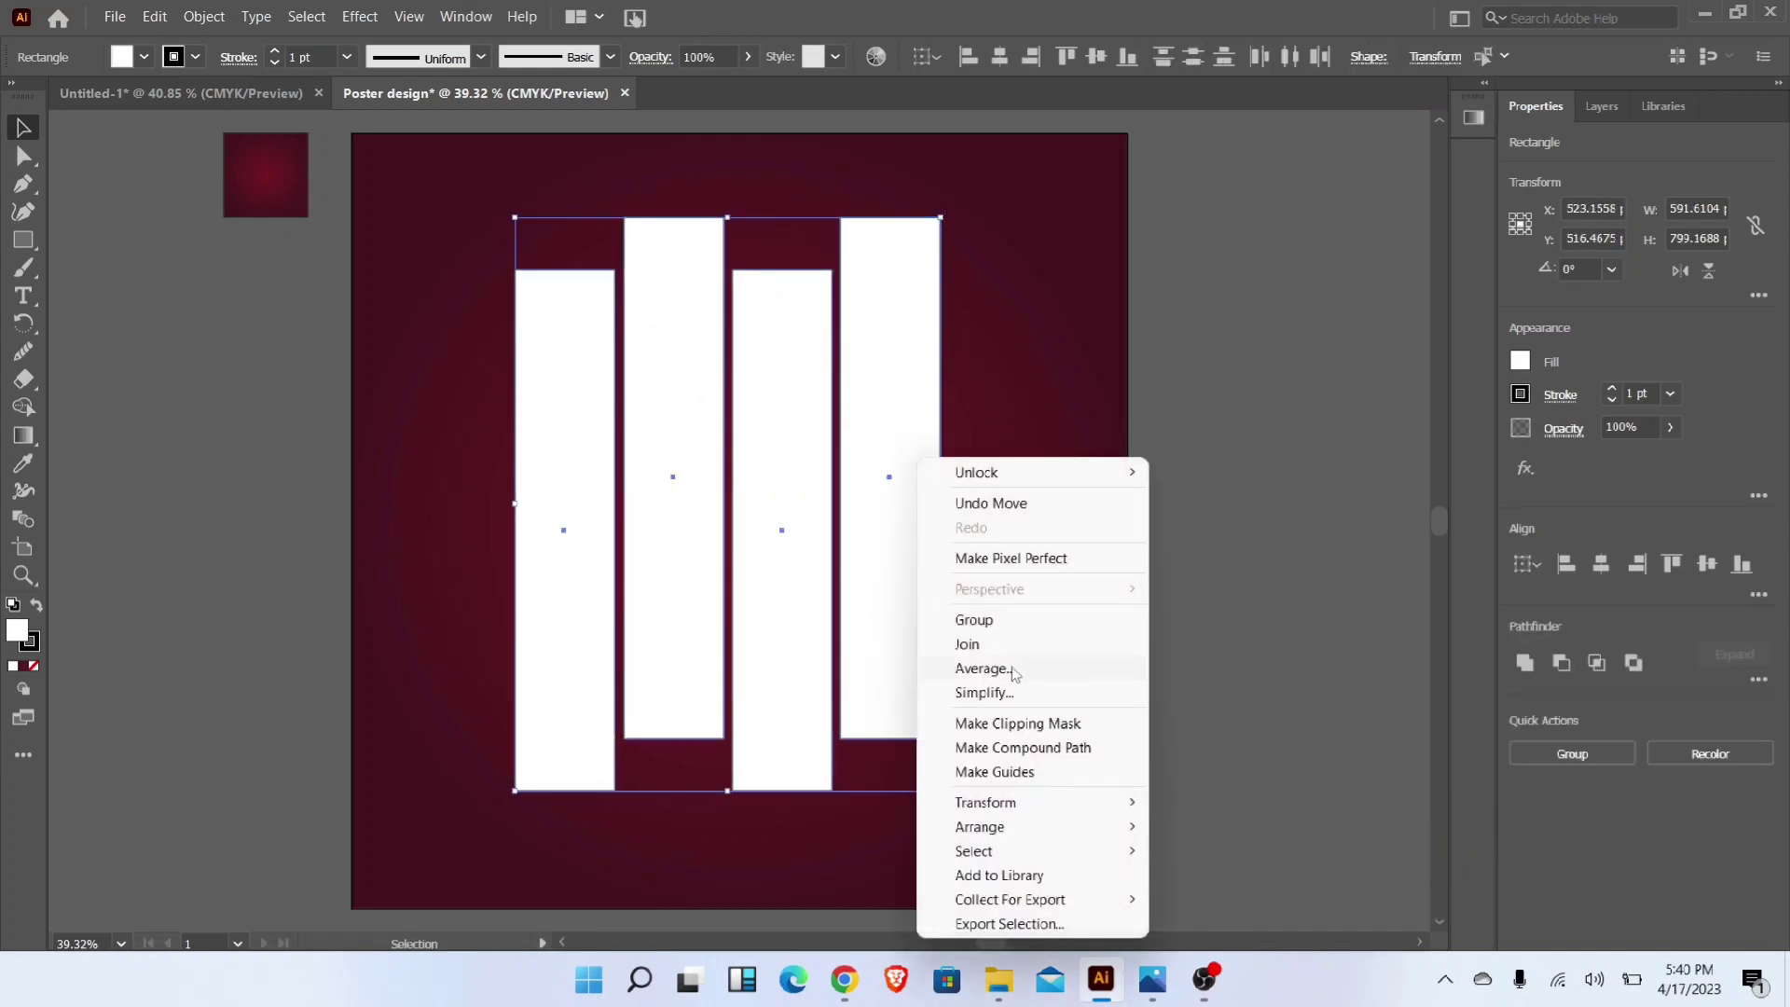
click(1025, 747)
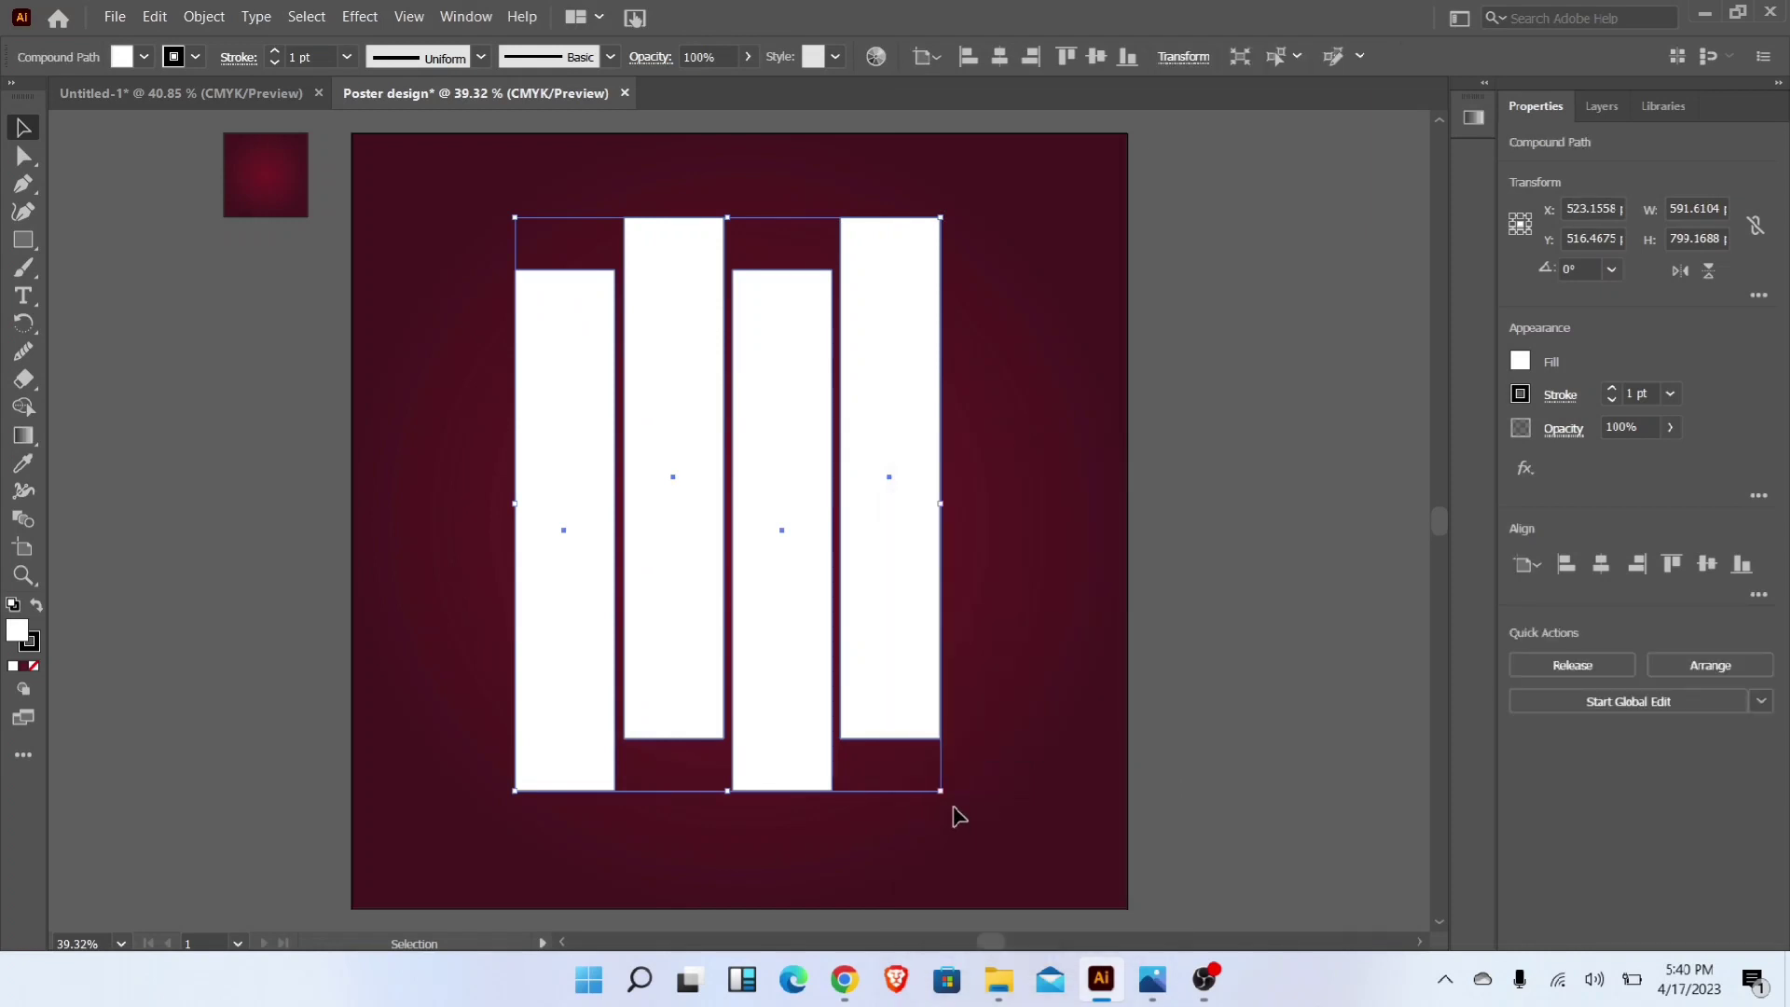
Step: Tilt the bars about 17° and centre them horizontally and vertically on the artboard
drag(948, 799, 1034, 728)
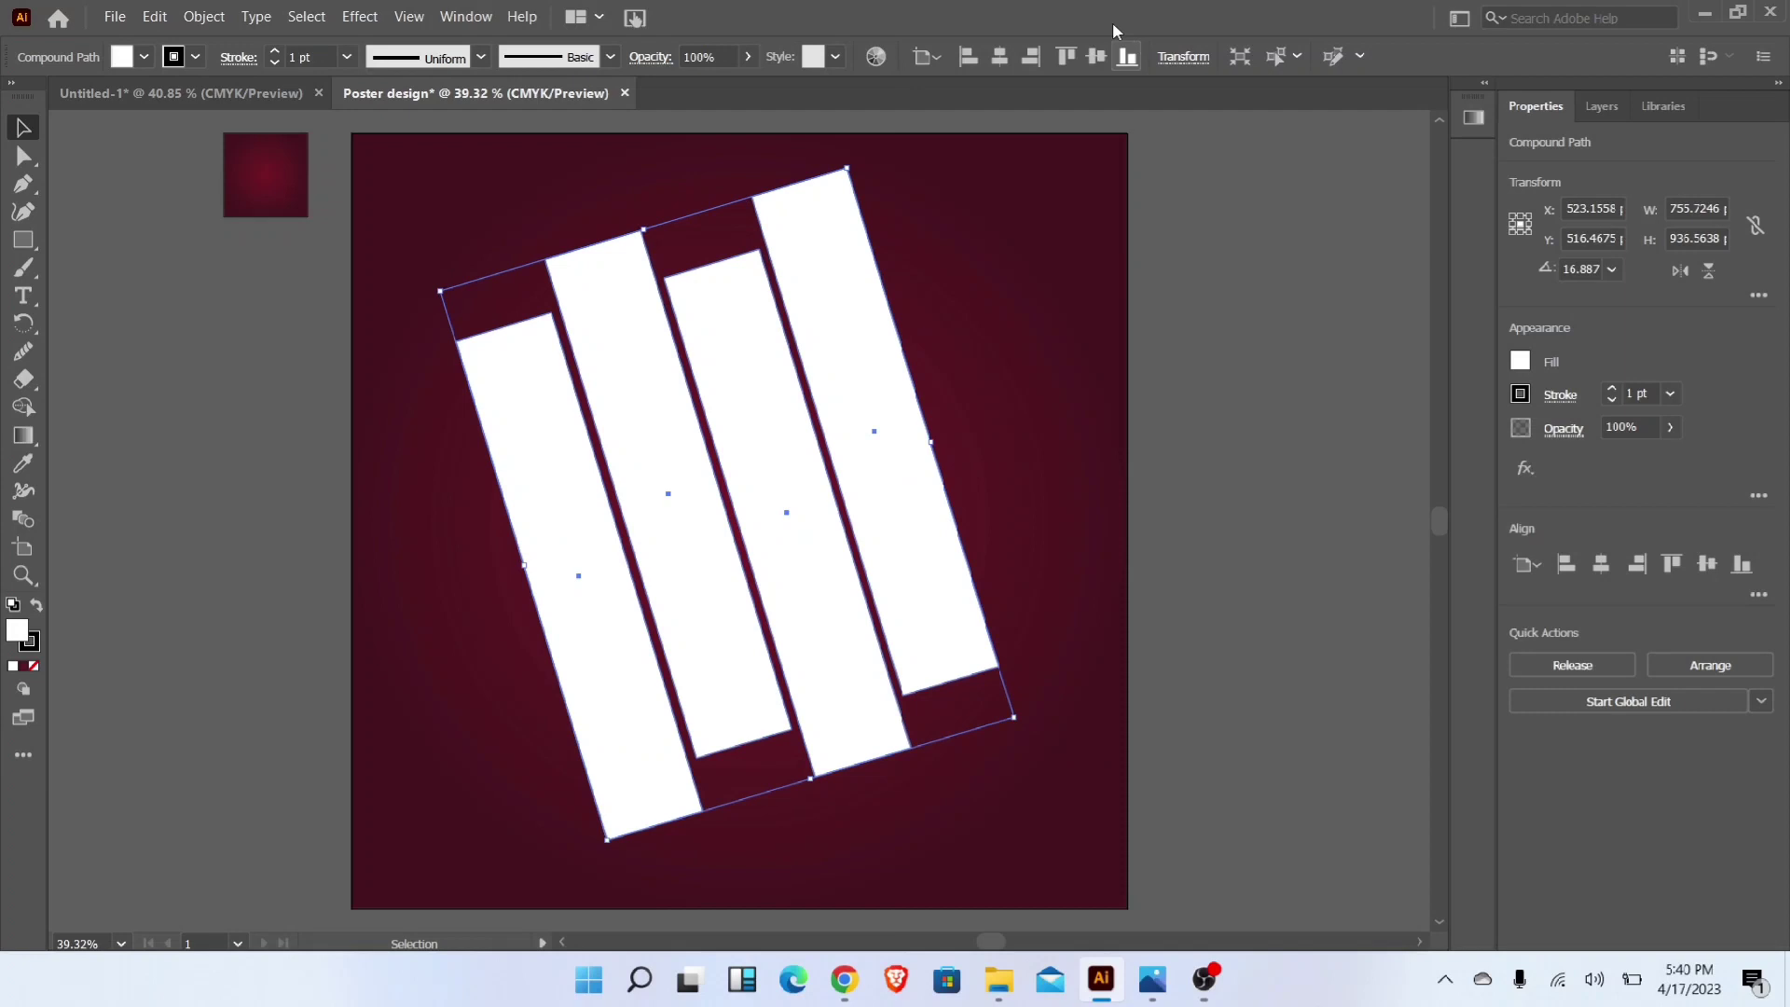
click(1000, 56)
click(1097, 55)
click(1134, 588)
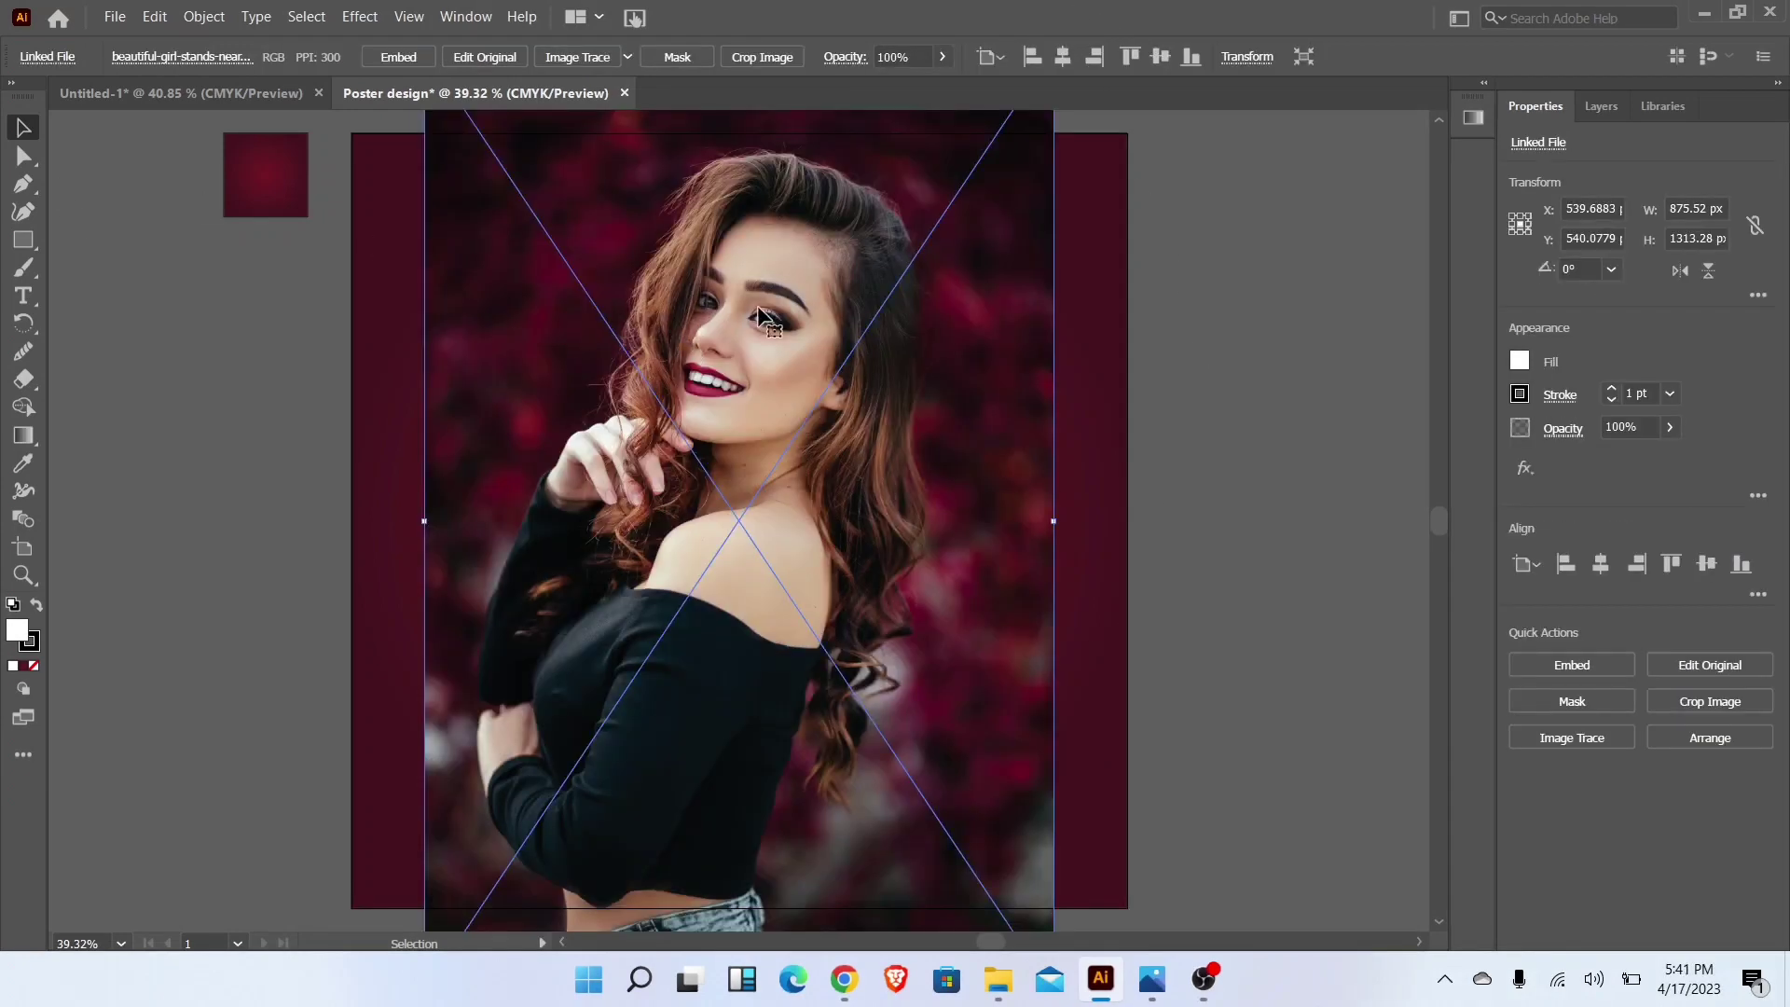
Step: Move the woman's photo over the artboard, arrange it just beneath the bars, and shrink it slightly
drag(757, 305, 751, 399)
key(ctrl+shift+bracketleft)
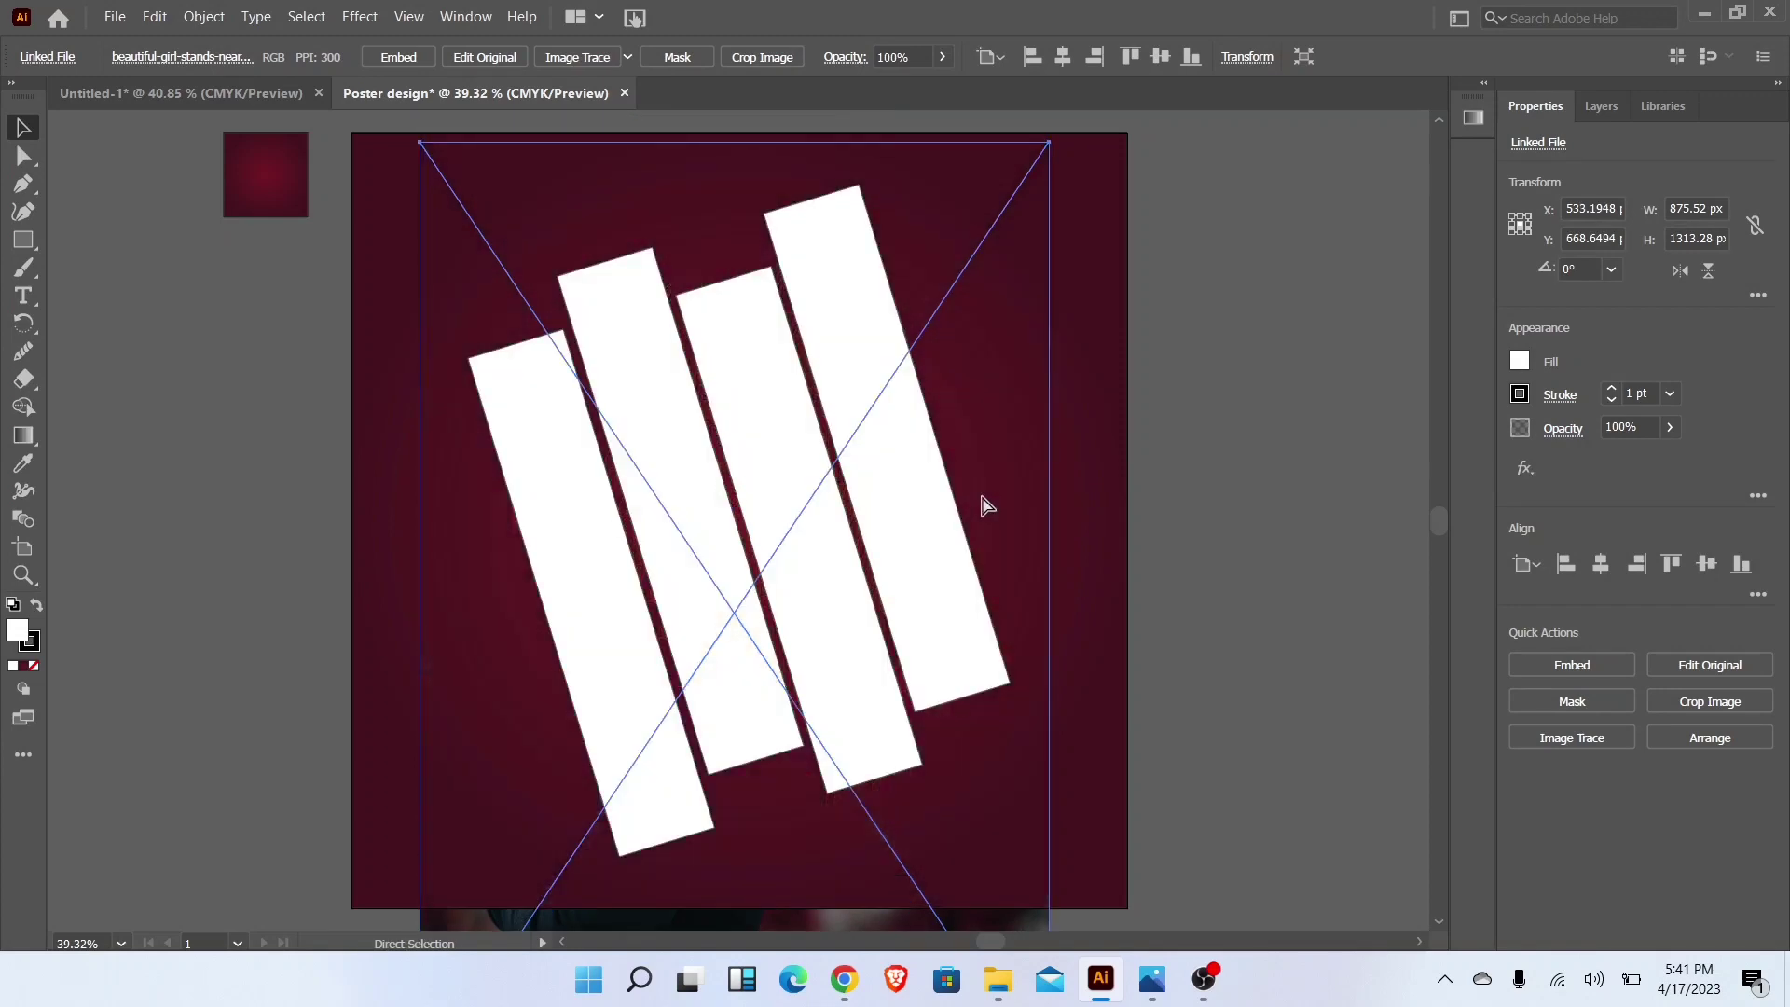
key(ctrl+bracketright)
click(1166, 505)
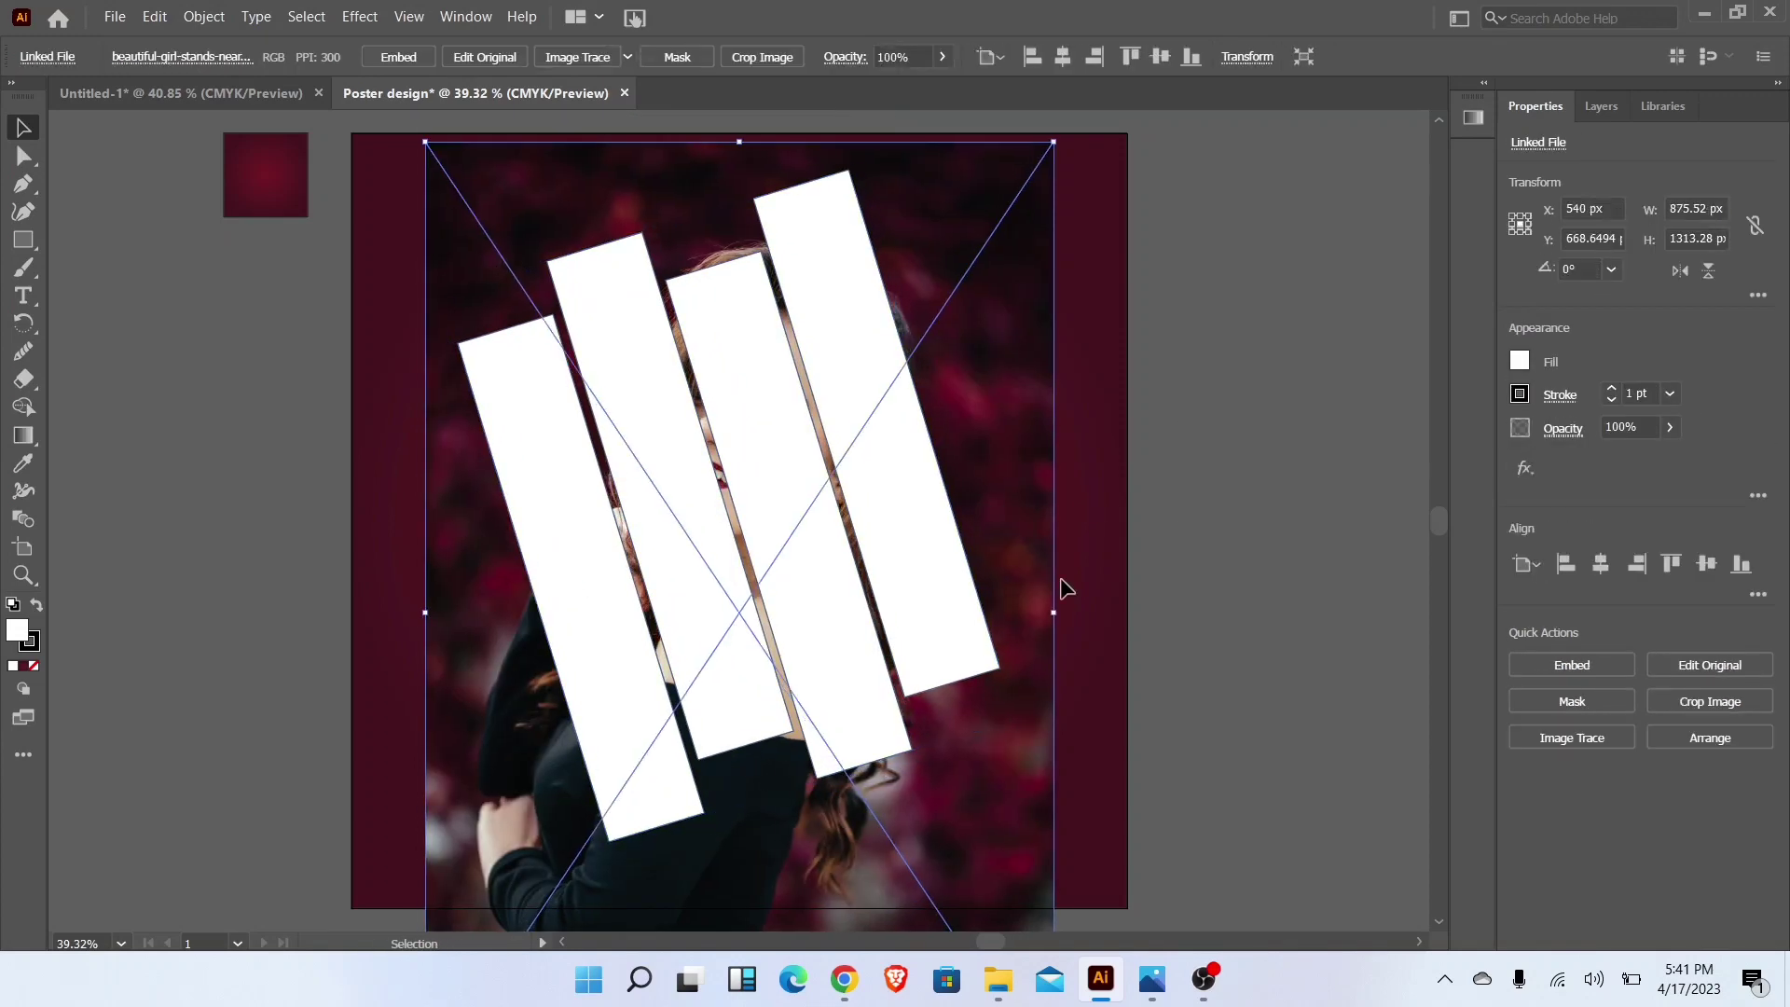
click(920, 471)
drag(1054, 143, 1028, 154)
drag(979, 350, 979, 325)
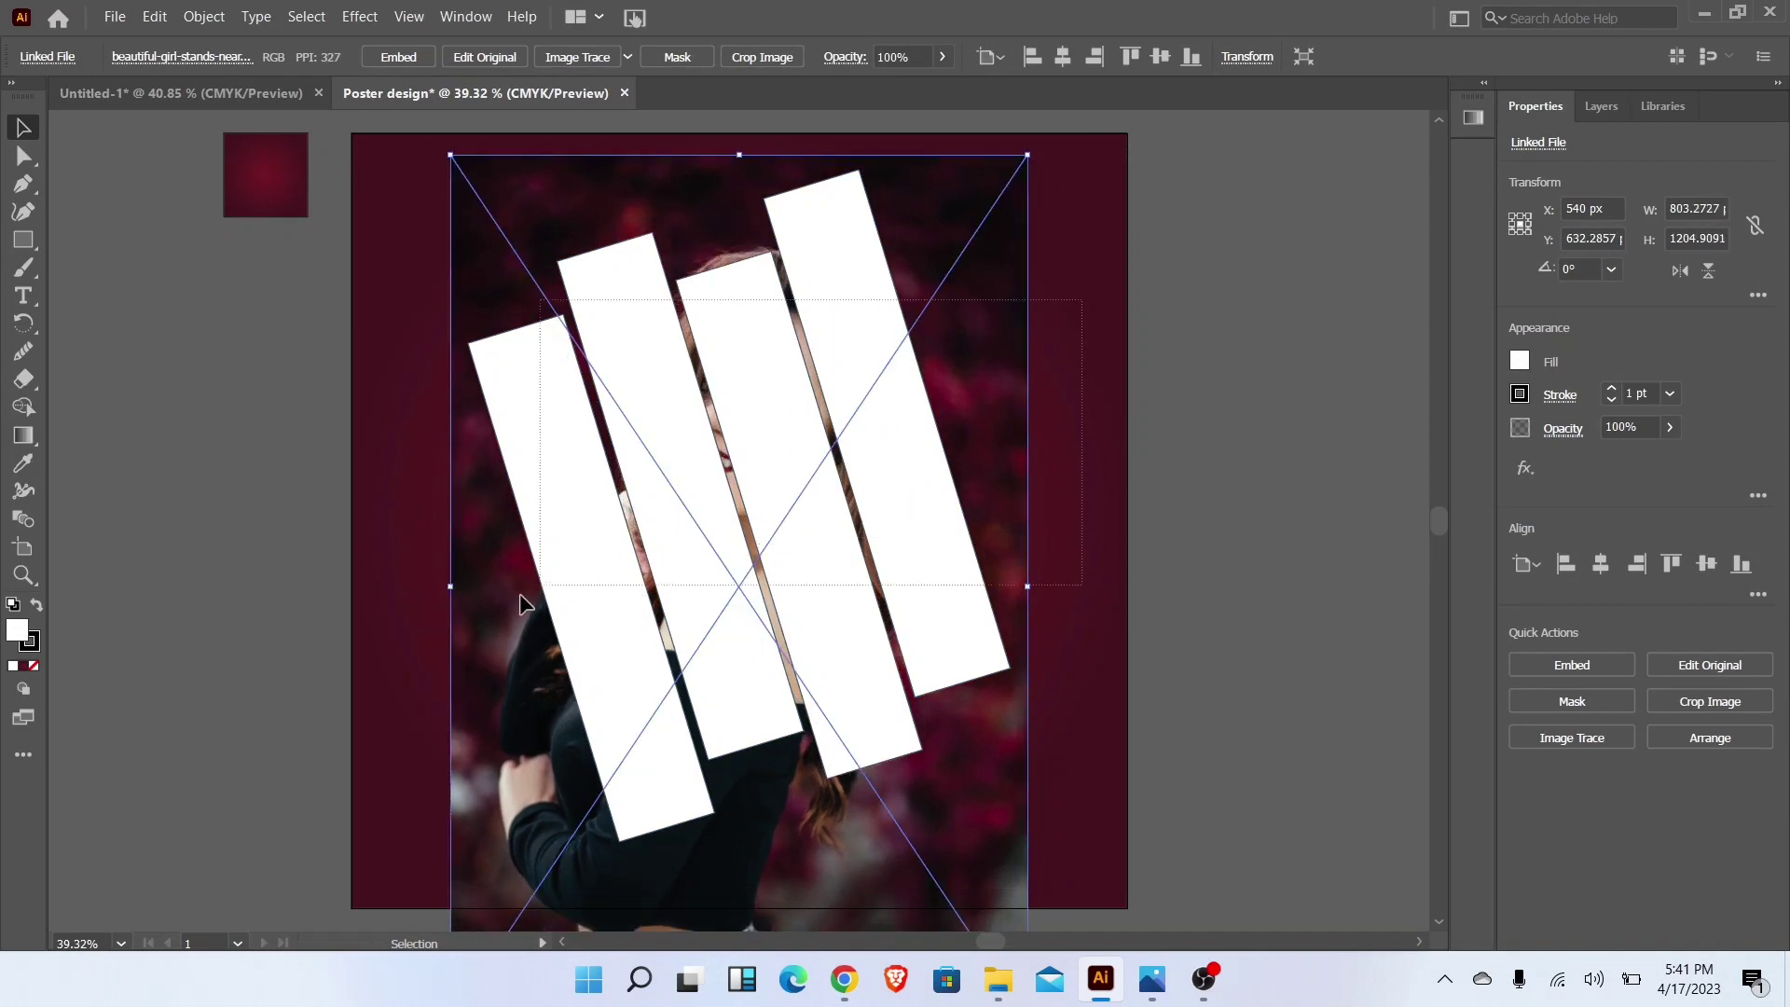
Step: Clip the photo to the white bars with a clipping mask, then centre the group vertically
shift+click(642, 492)
right_click(682, 427)
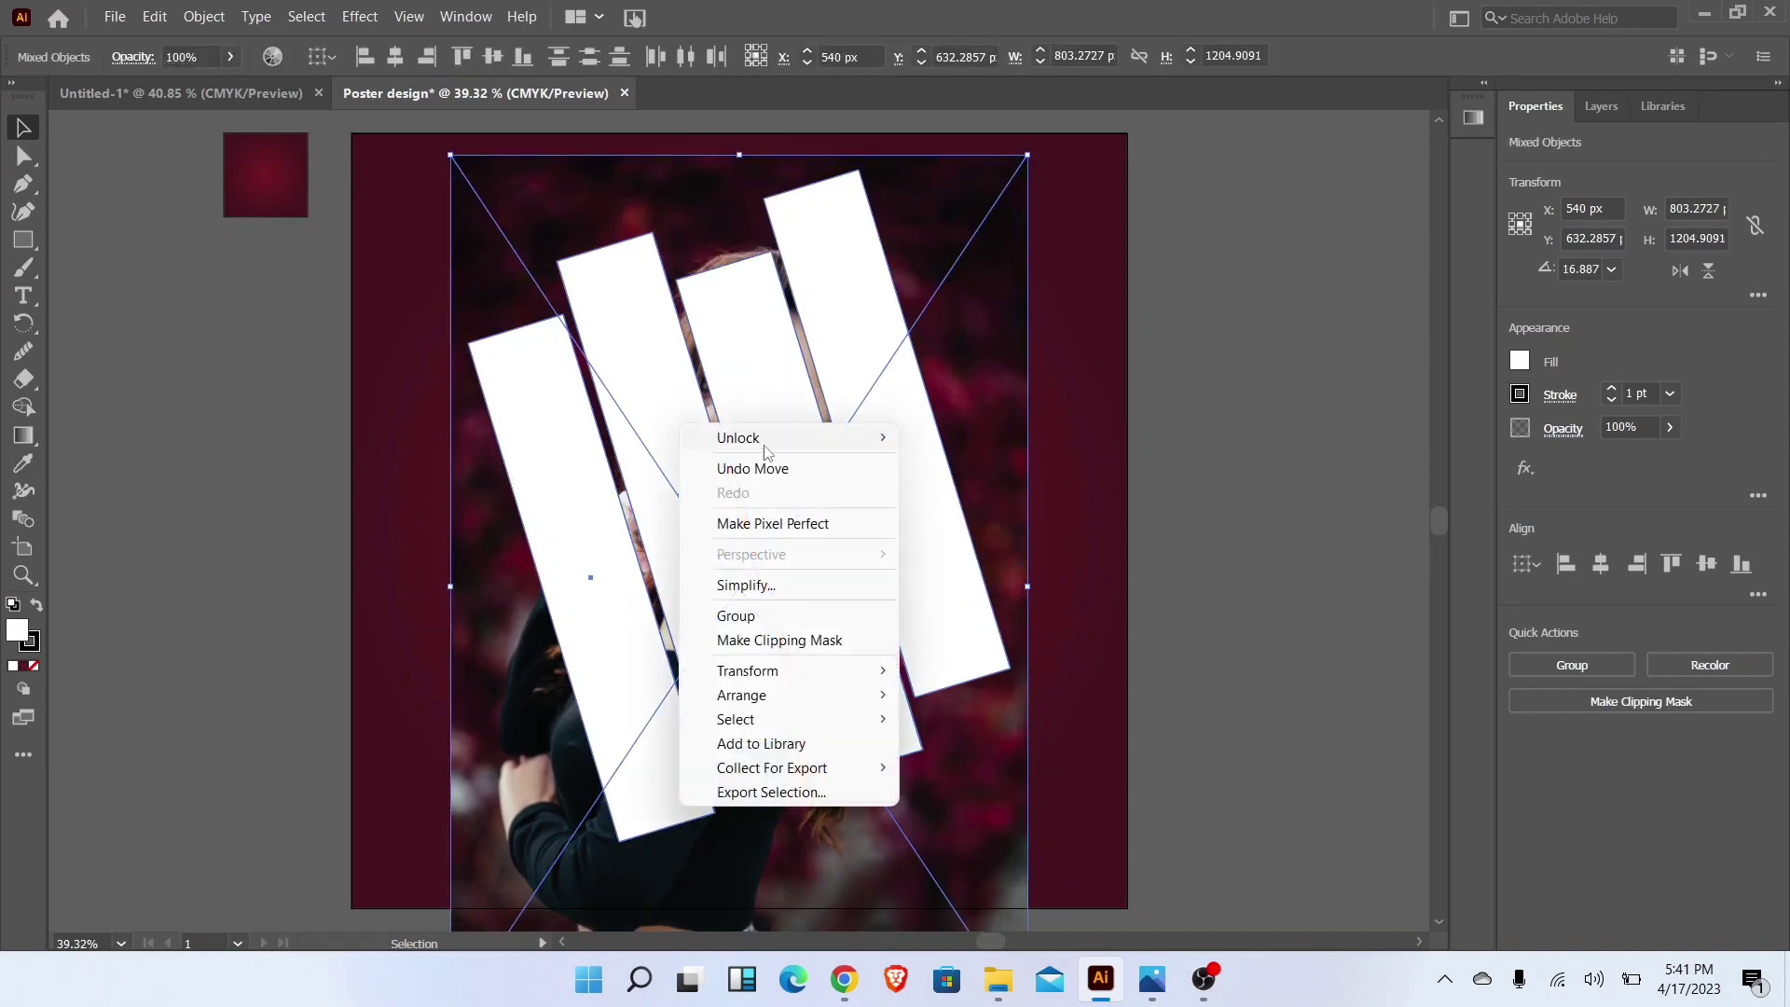
click(842, 640)
click(1150, 511)
click(918, 584)
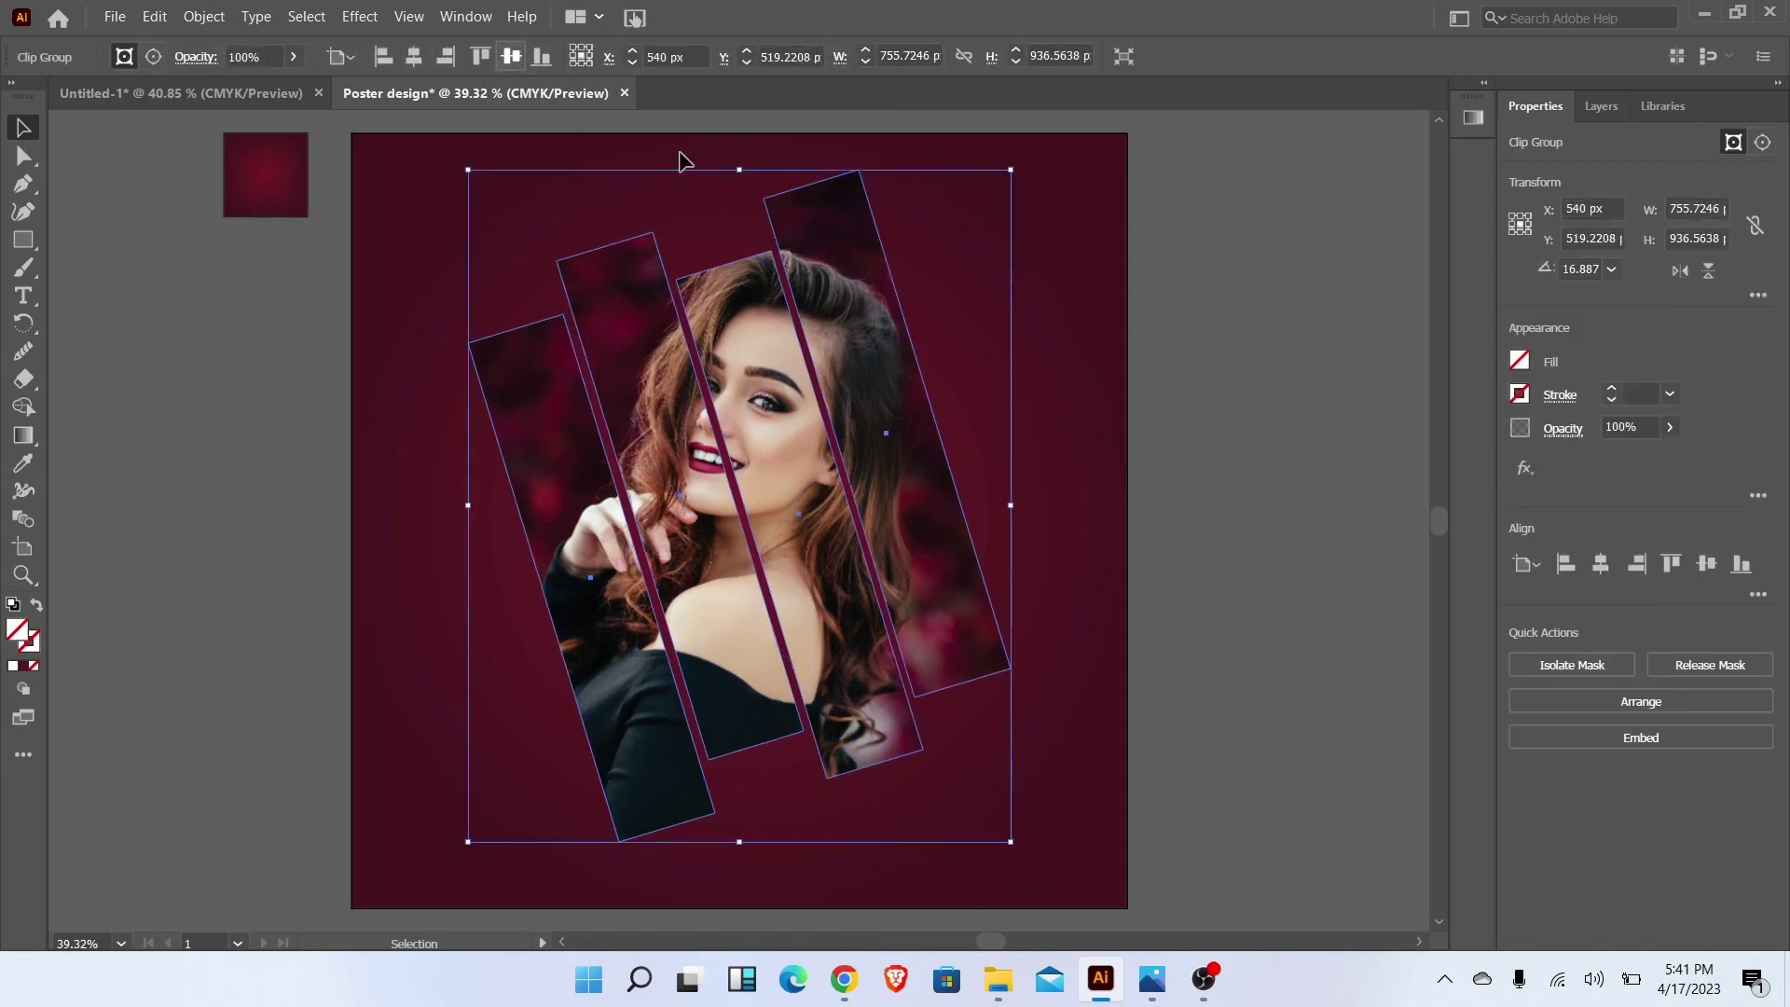
click(511, 56)
Step: Add a drop shadow to the photo bars: 75% opacity, 15 px X, 7 px Y, 5 px blur
click(359, 17)
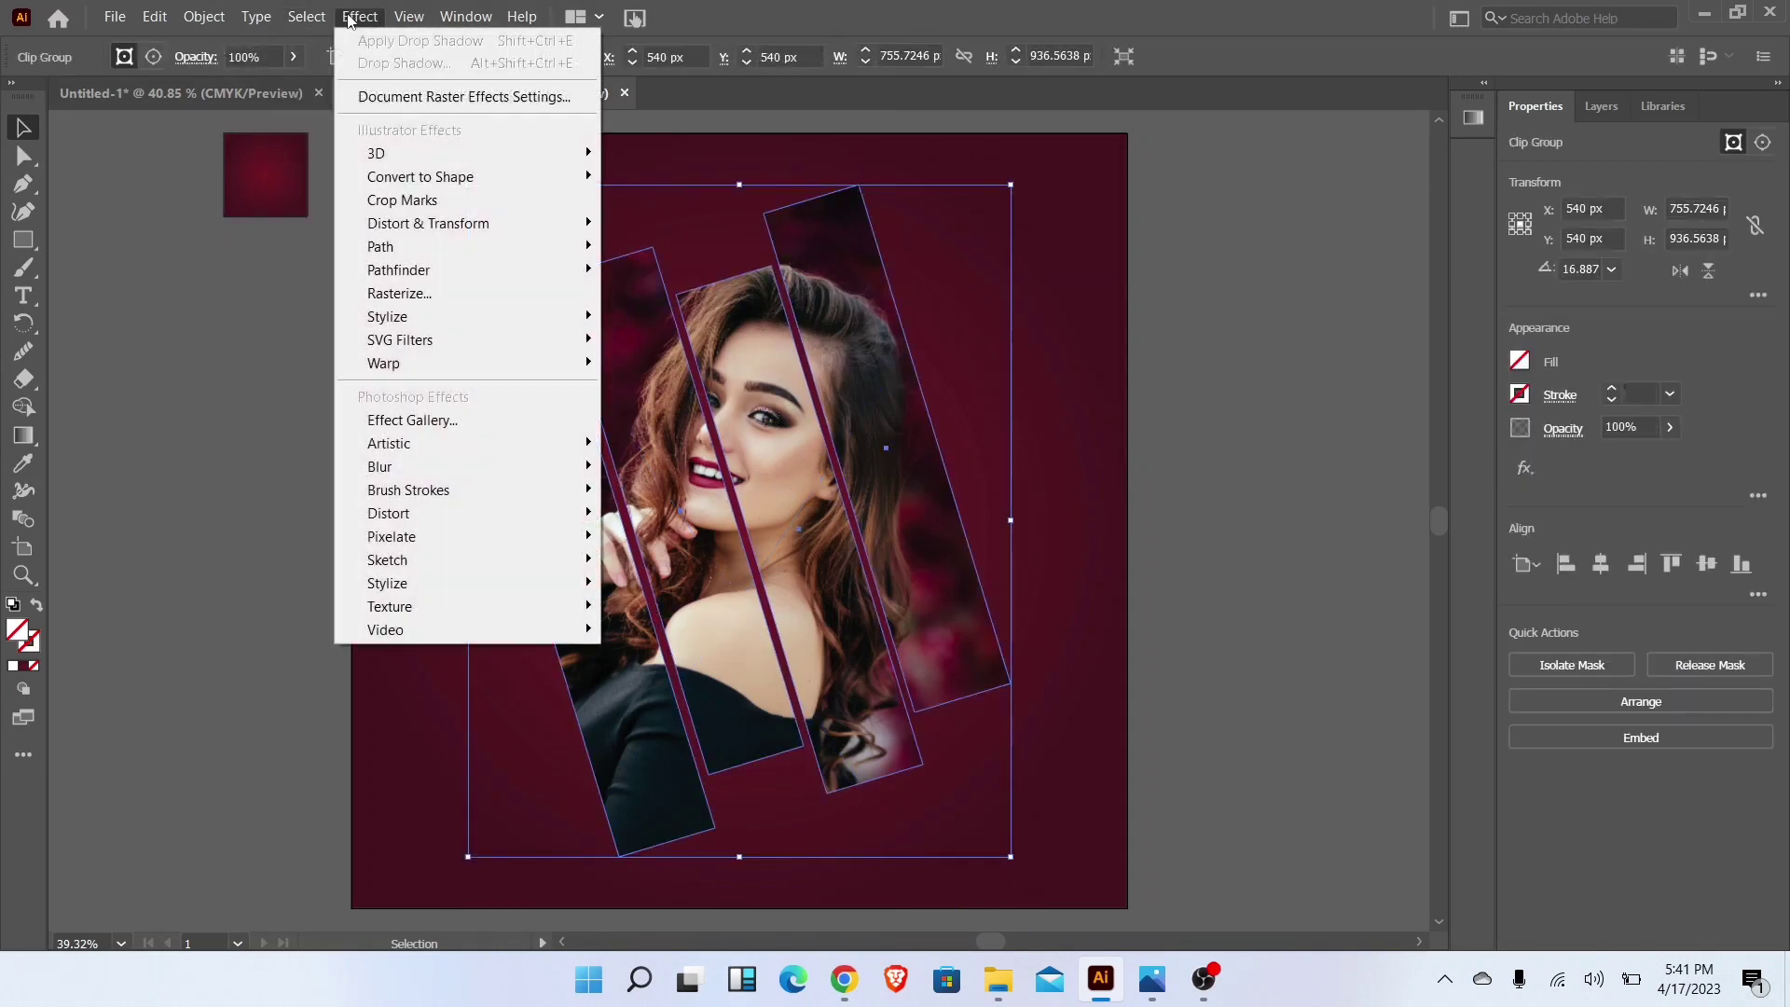
mouse_move(427, 318)
click(637, 317)
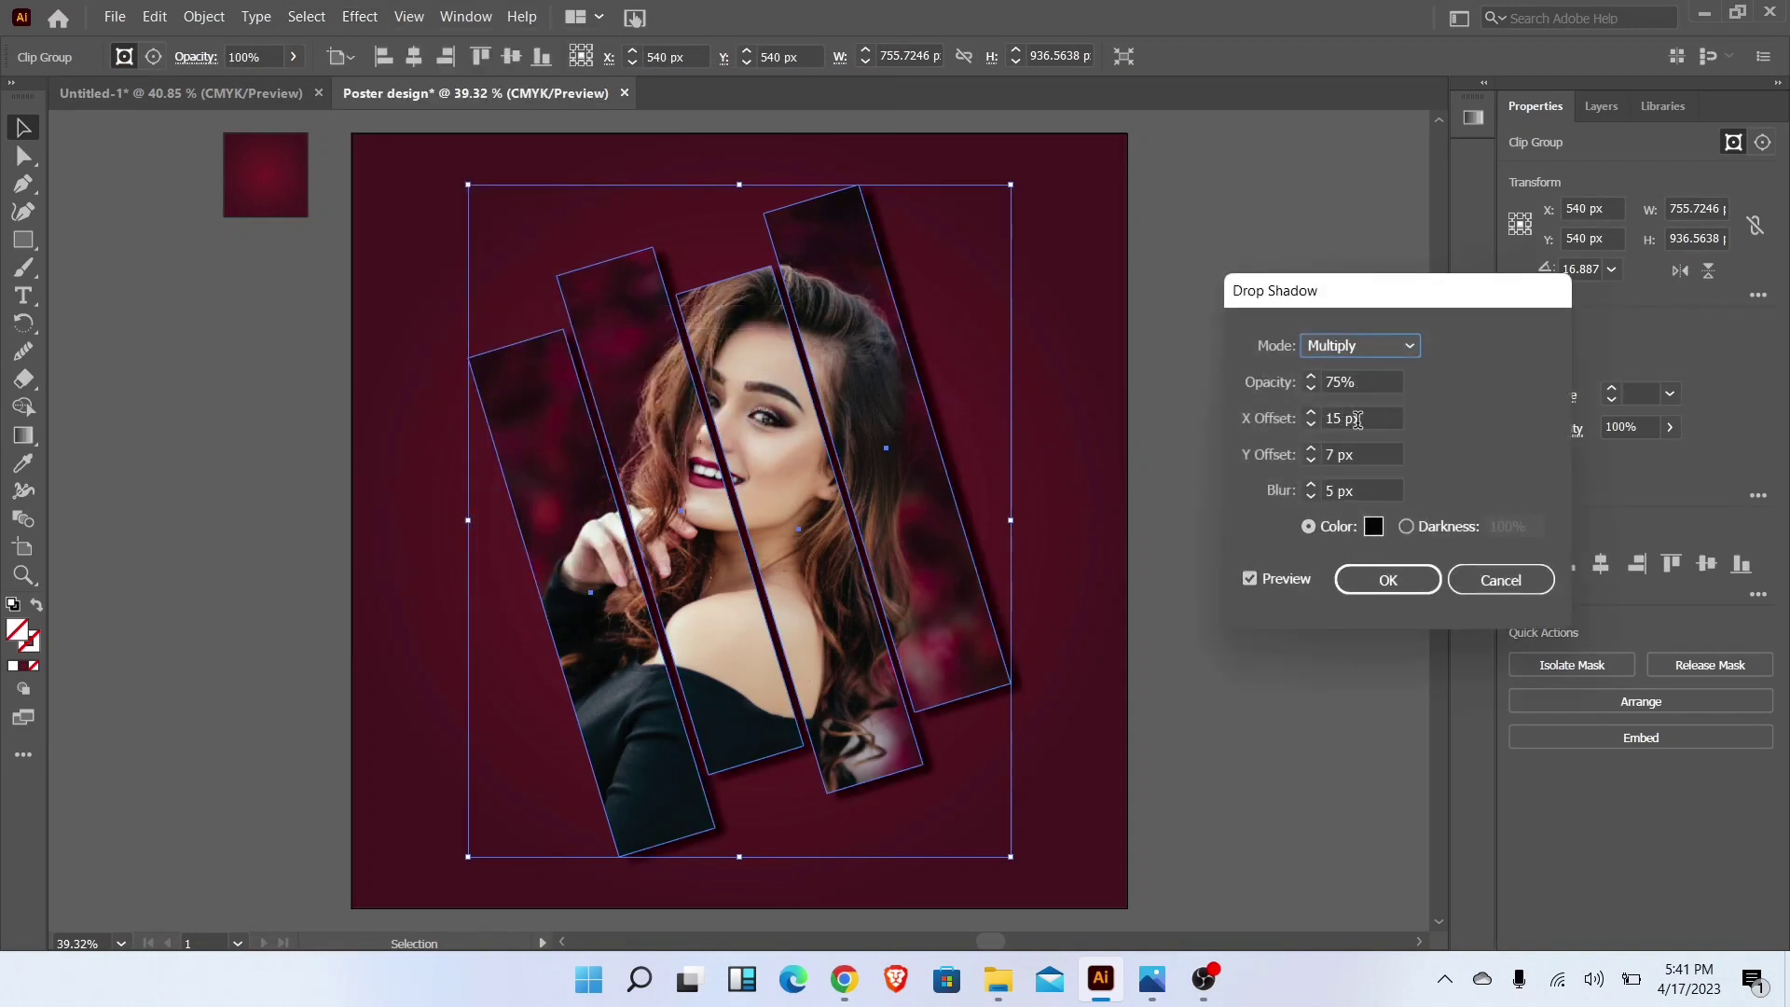
click(1388, 580)
click(1188, 526)
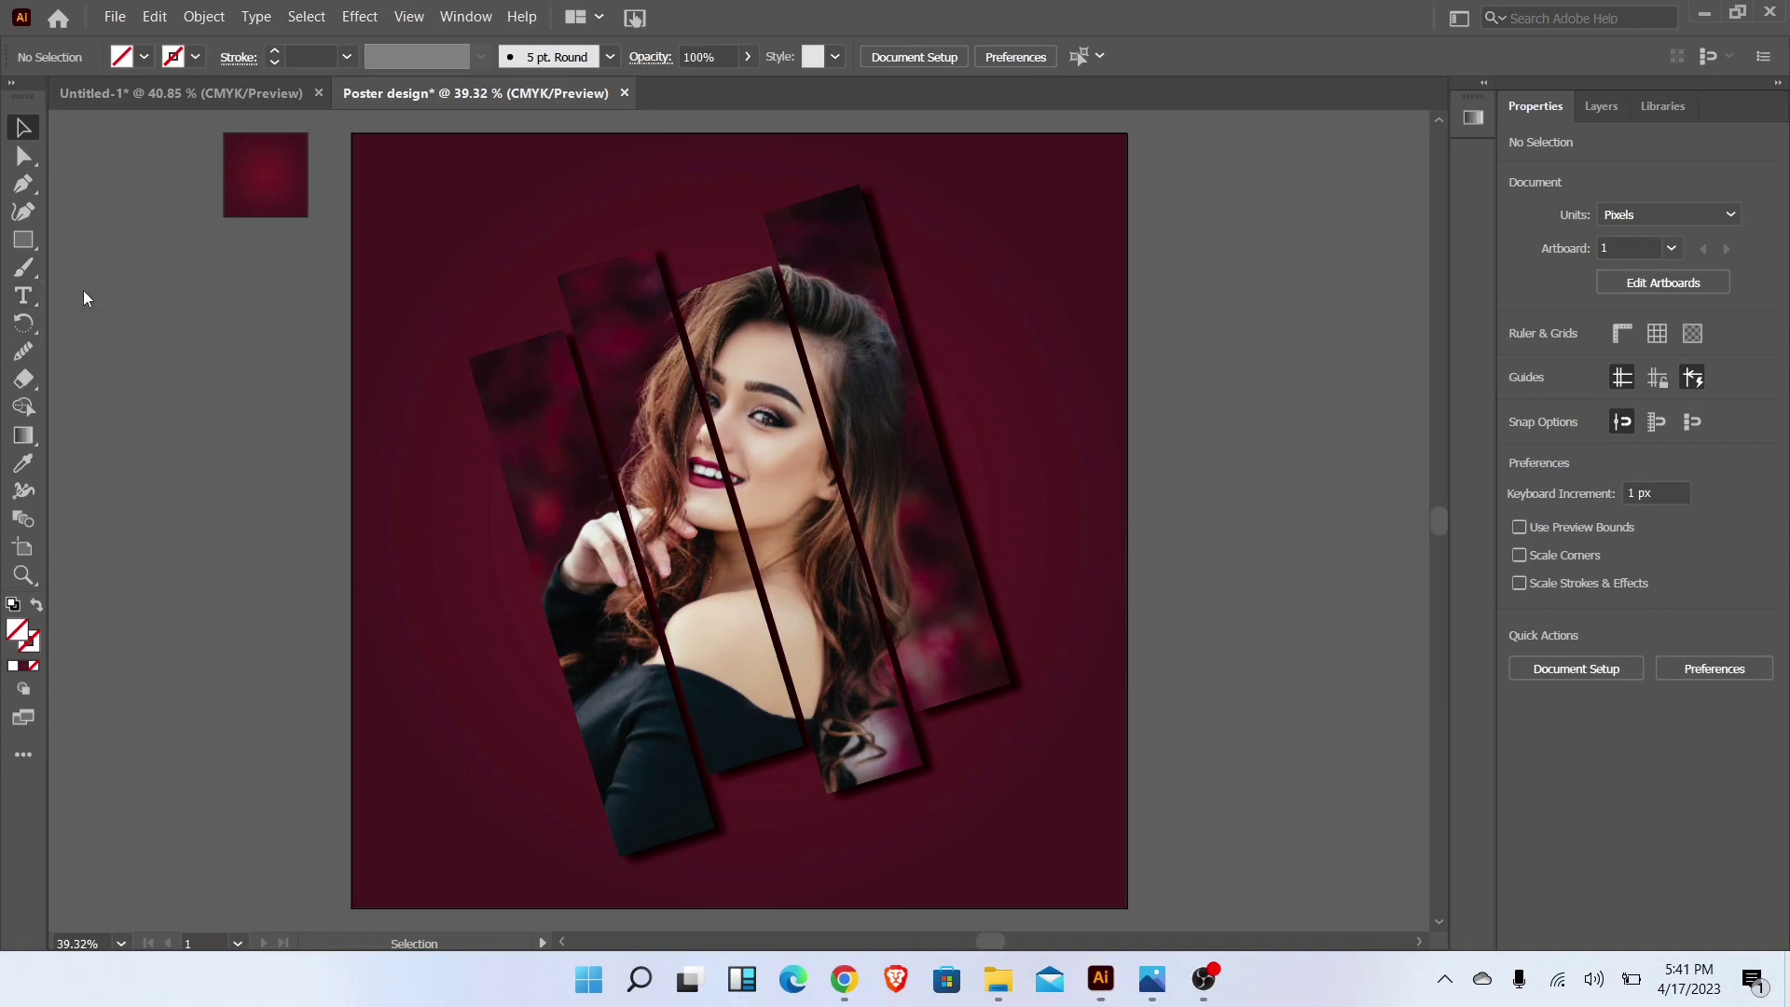
click(23, 296)
Step: Type a white 24 pt heading 'NEW ARRIVAL' with '2023' on the next line at top left
click(418, 176)
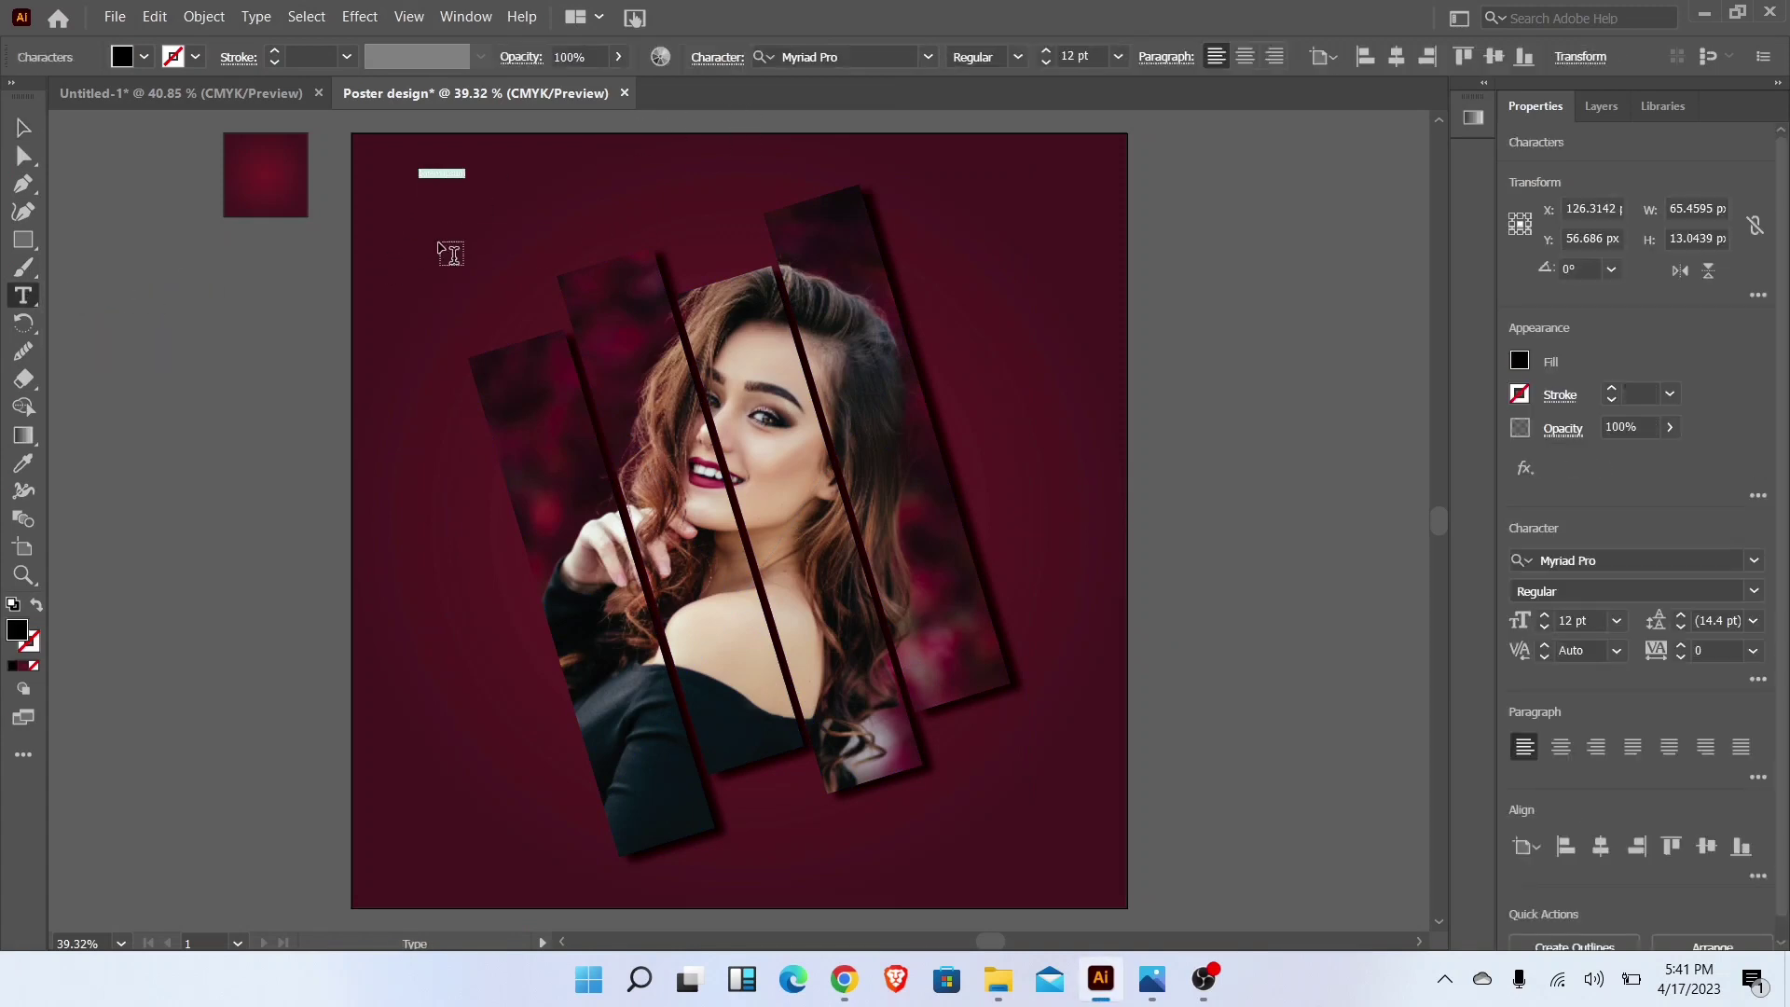
click(1118, 59)
click(1146, 341)
click(145, 57)
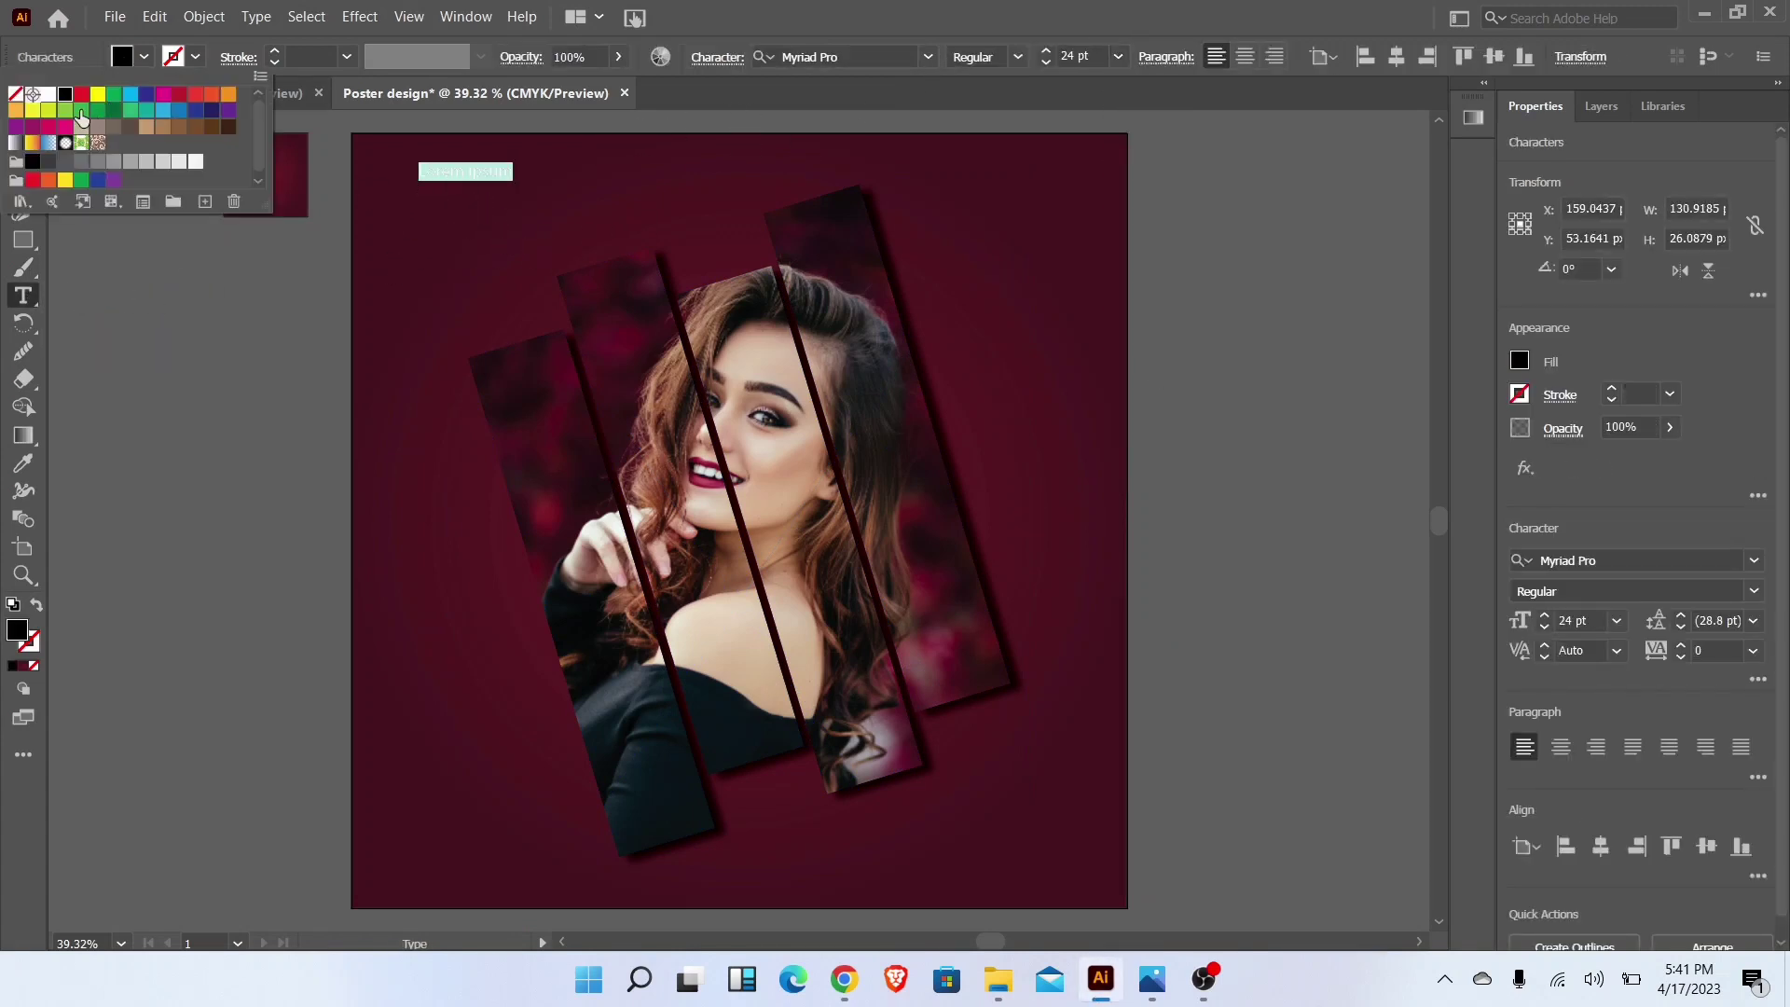
click(48, 94)
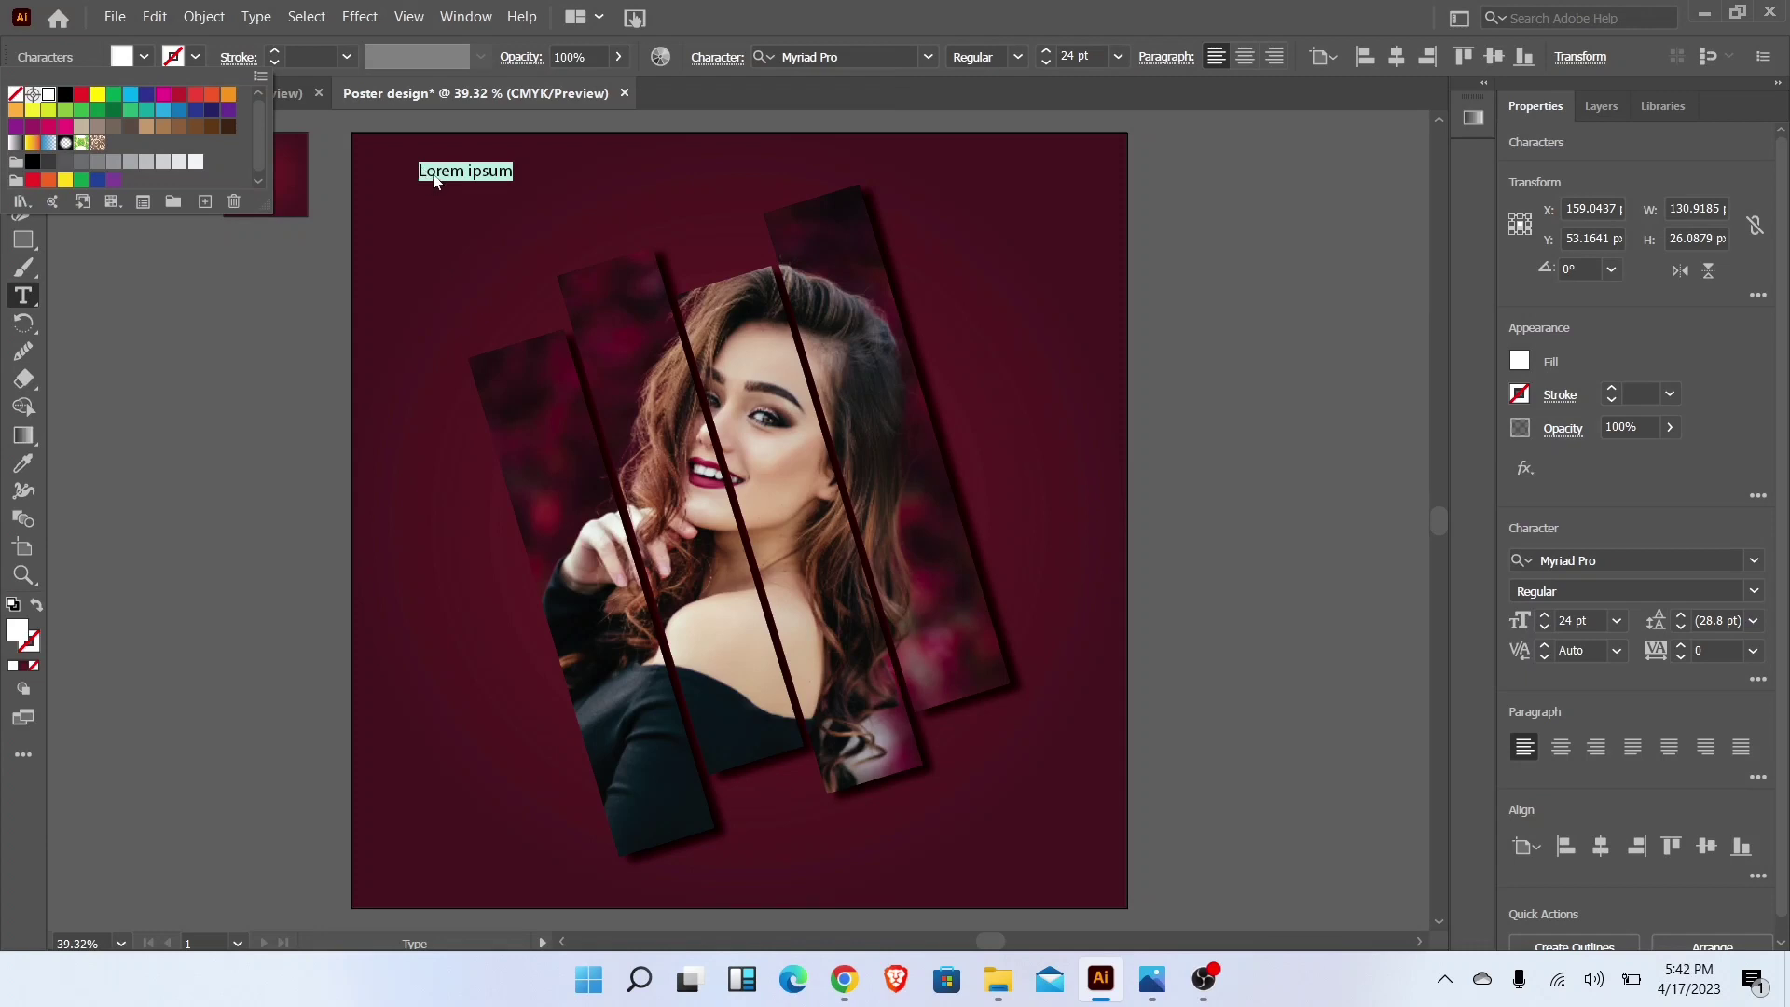
key(Escape)
text(NEW)
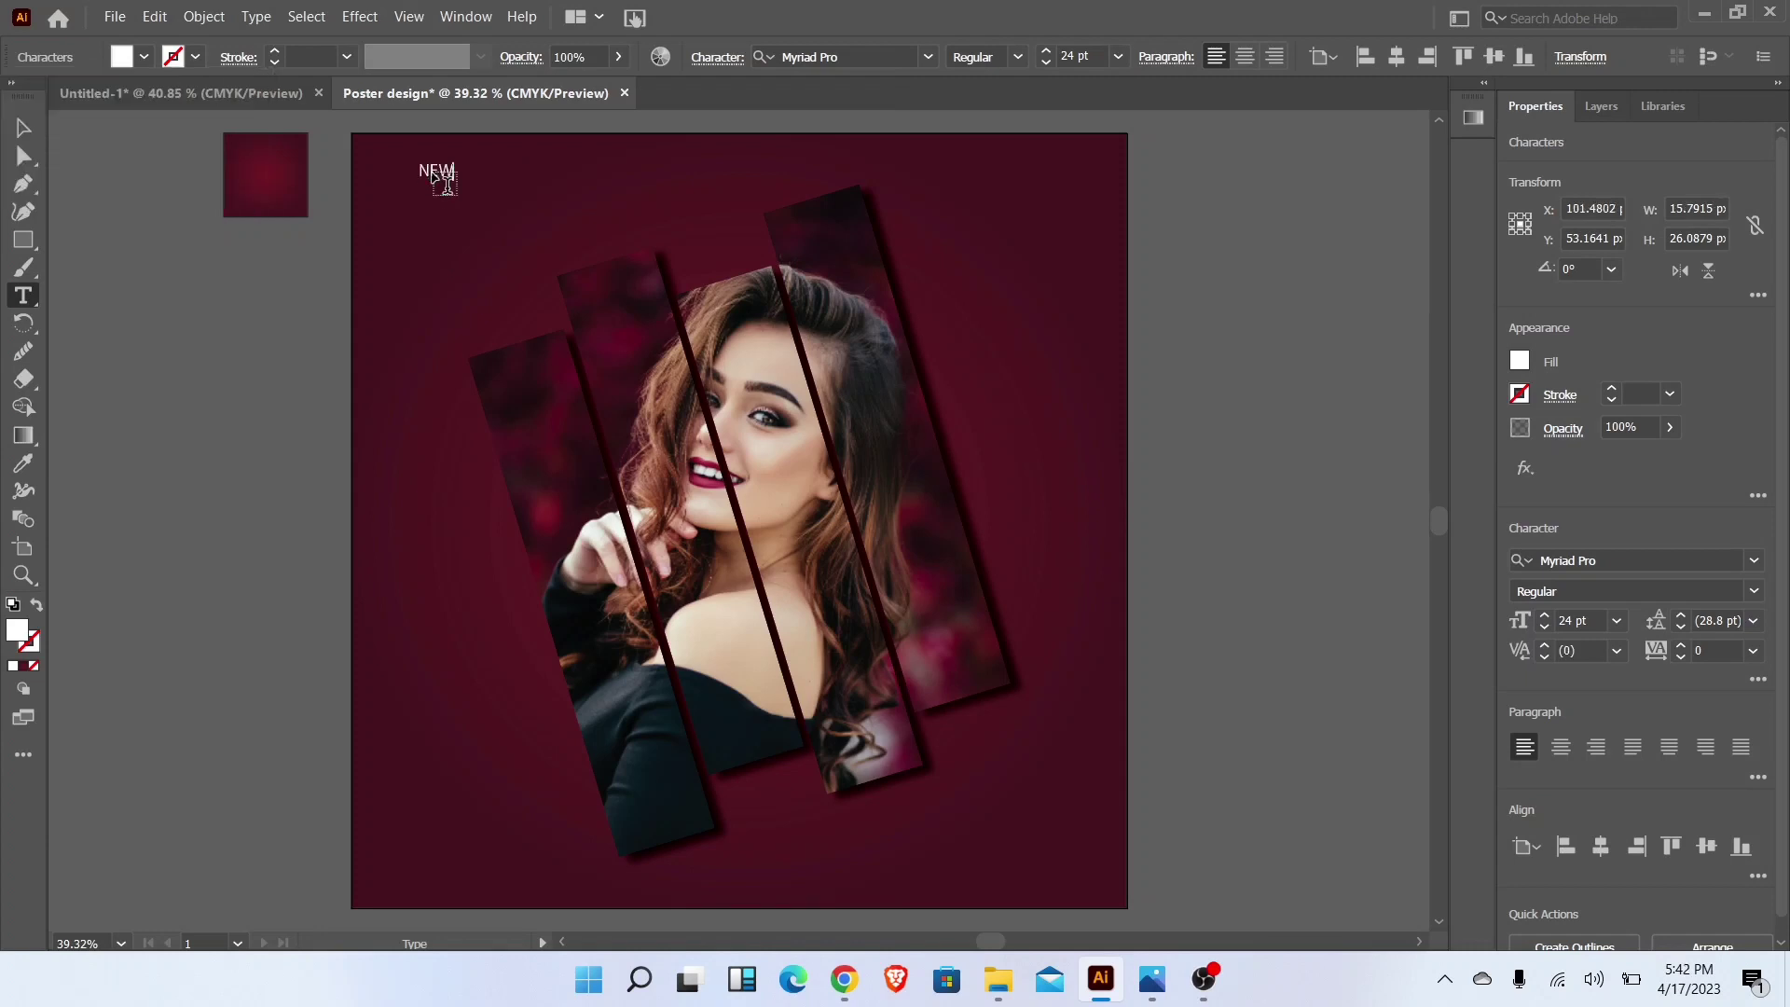
text( ARRIVAL)
key(Return)
text(2023)
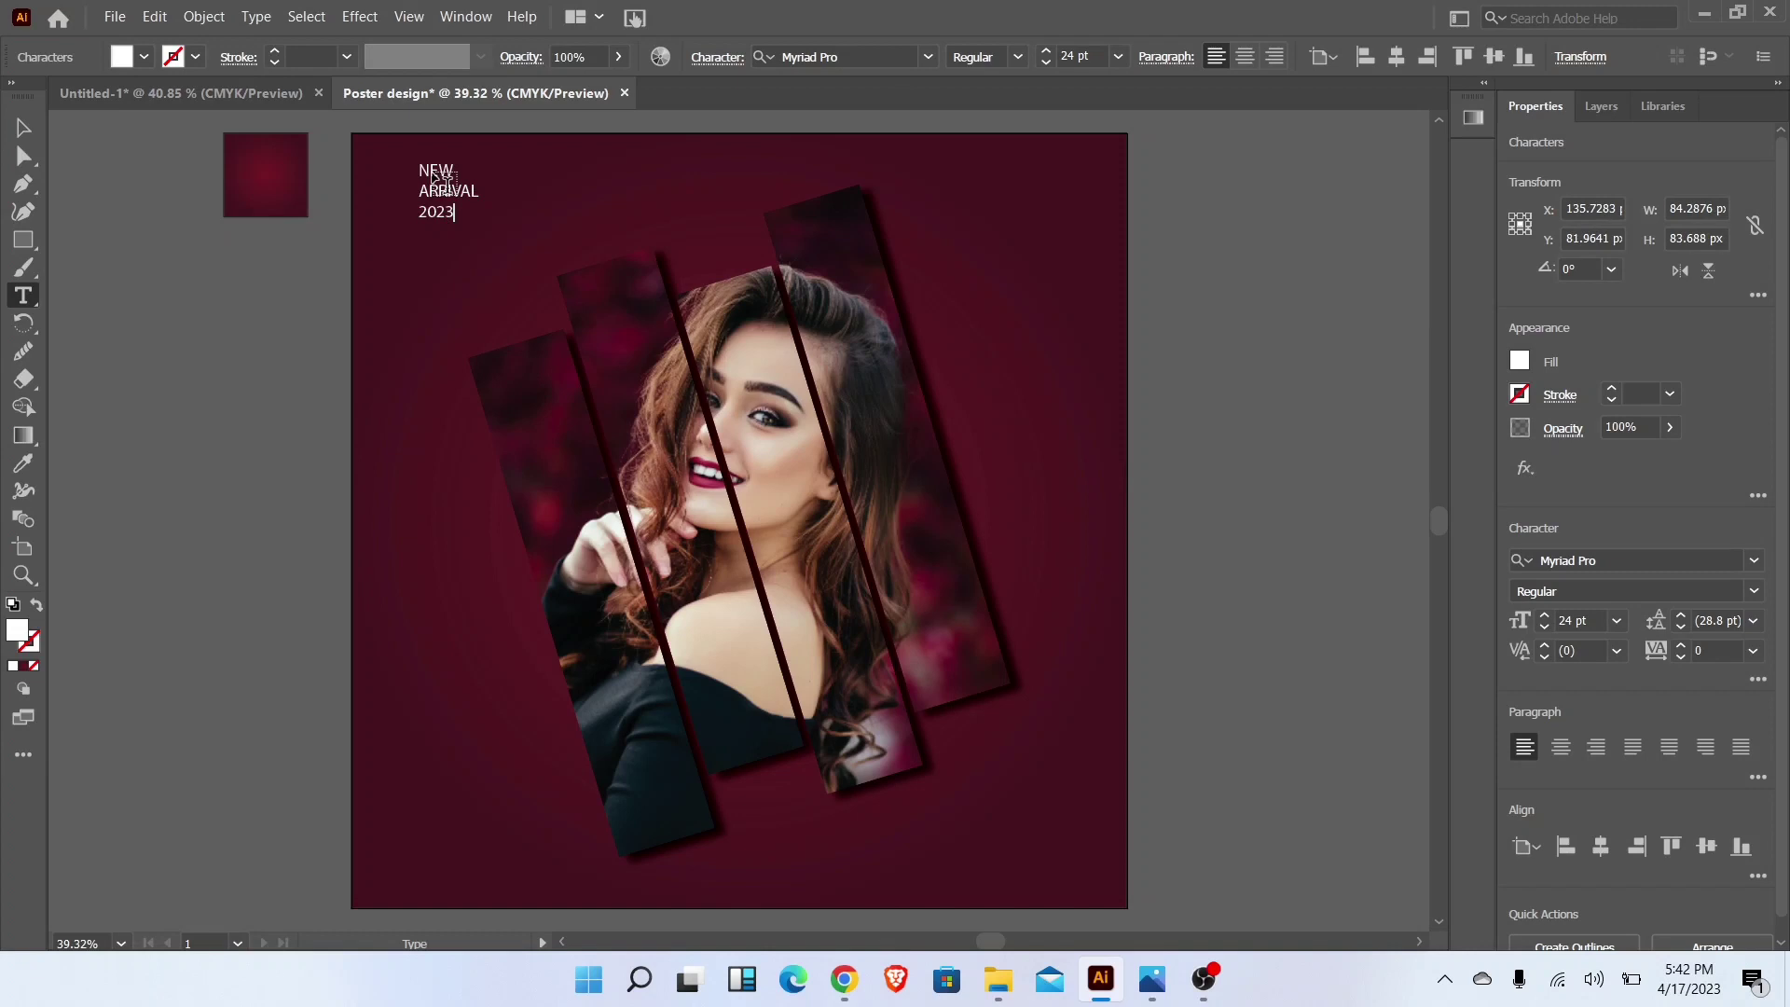
key(Escape)
Step: Scale the NEW ARRIVAL 2023 heading up to about 46.73 pt
drag(480, 228, 557, 270)
key(ctrl+z)
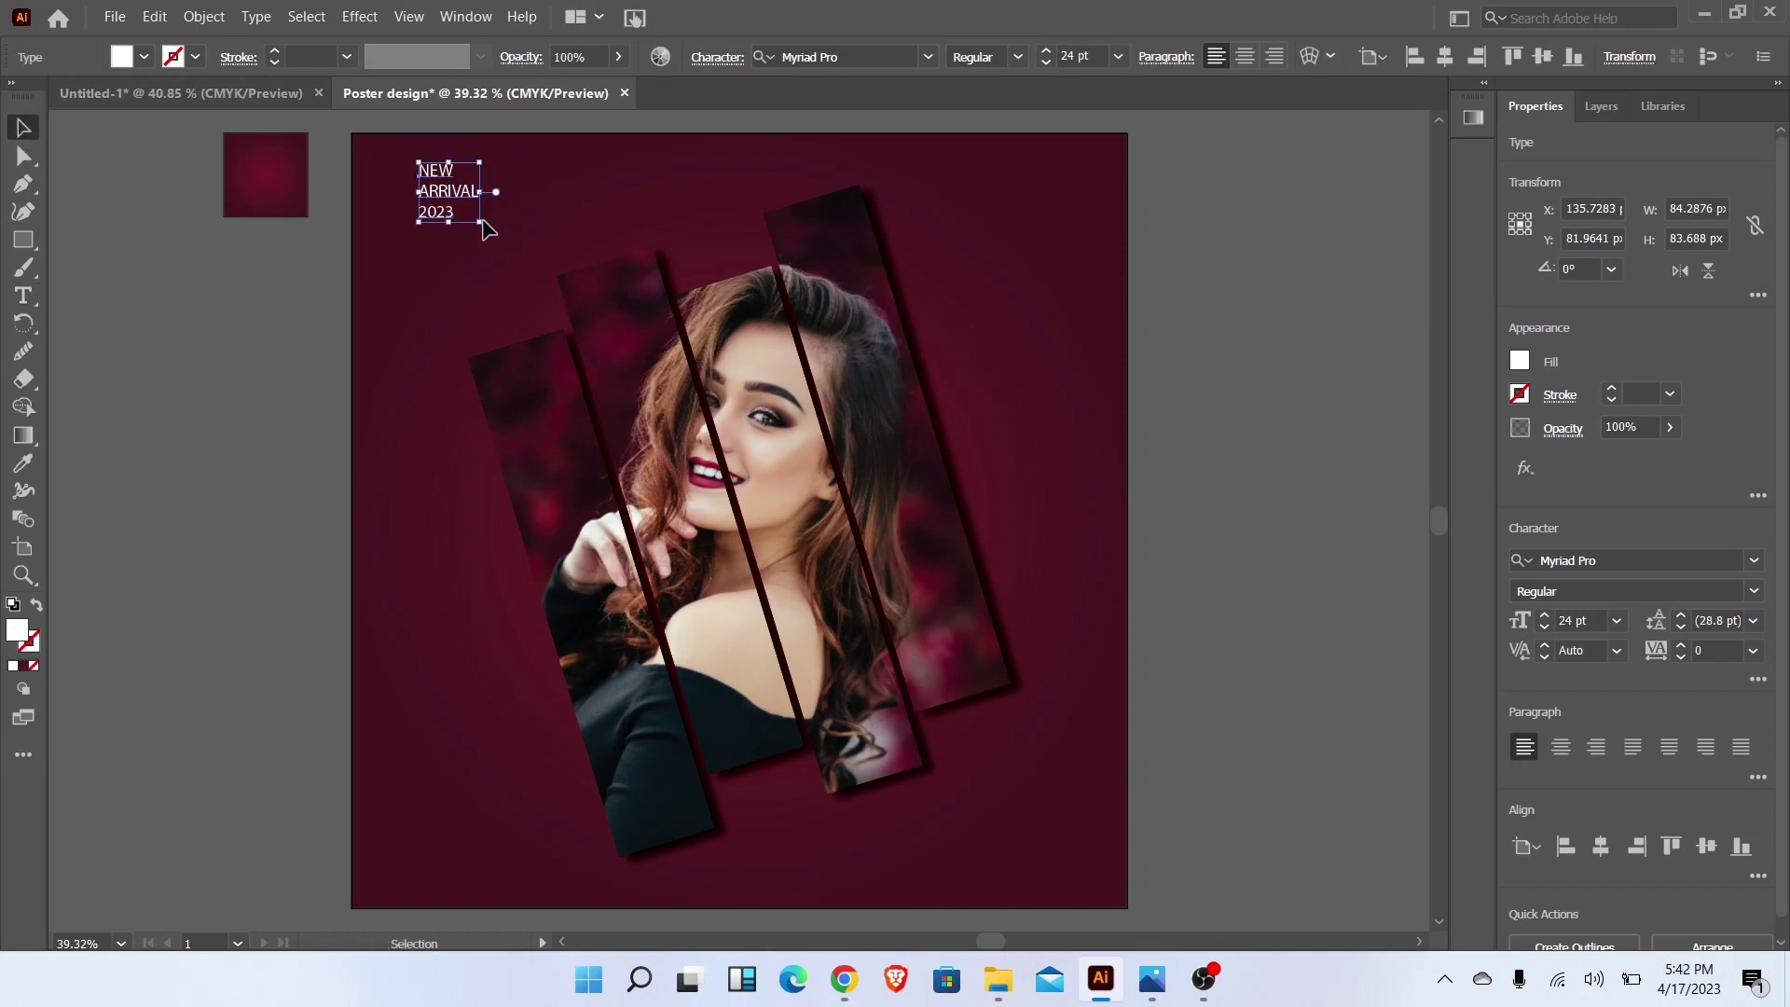
click(504, 264)
click(477, 222)
mouse_move(481, 227)
mouse_down()
mouse_move(541, 279)
mouse_move(453, 220)
mouse_up()
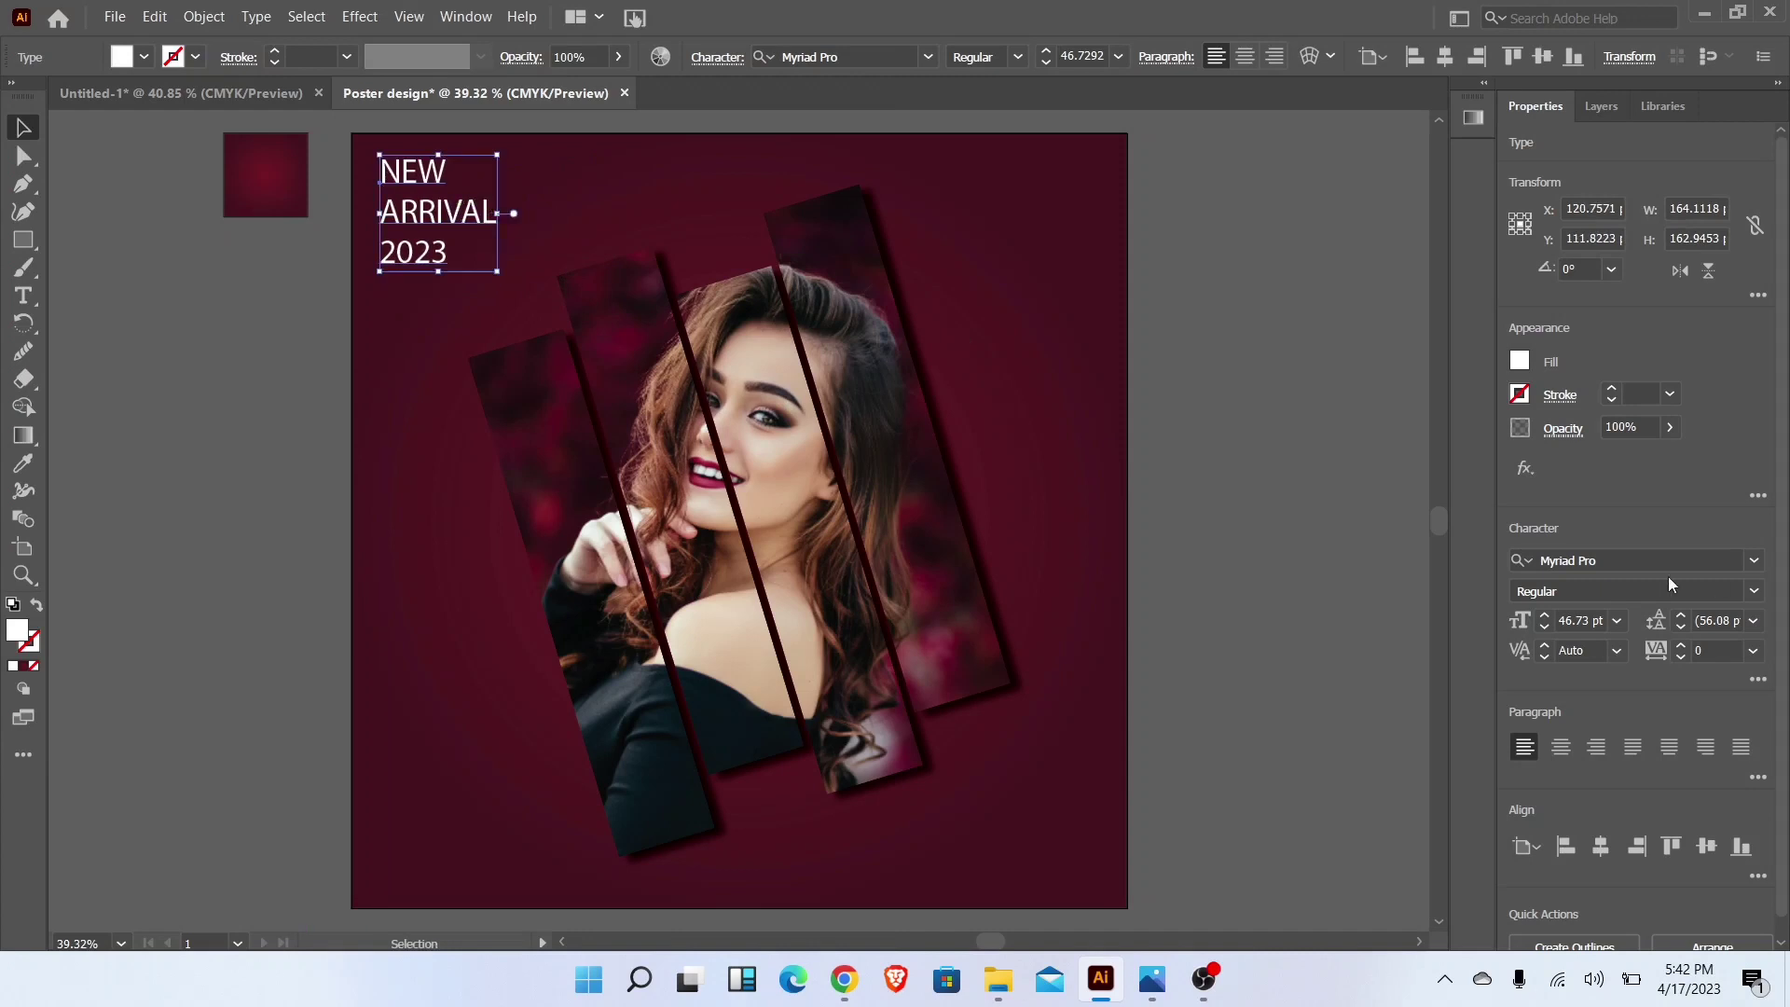
Step: Set the heading's font to Century
click(1614, 559)
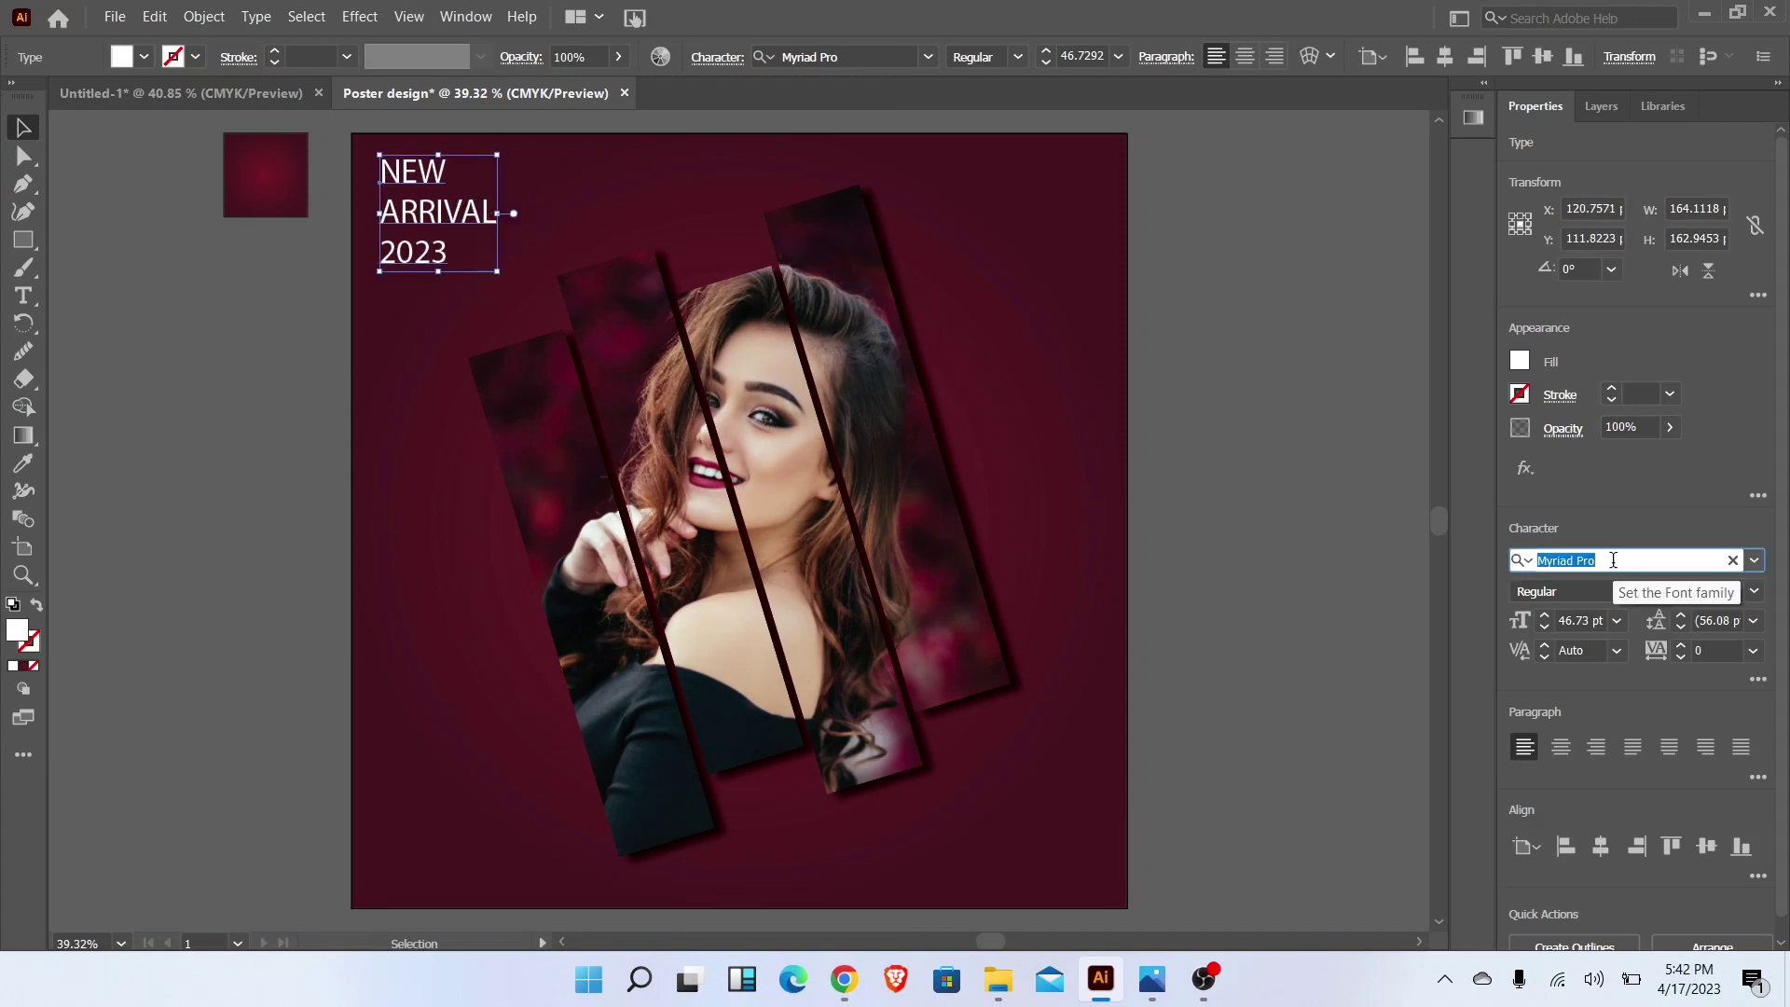
text(Centurt)
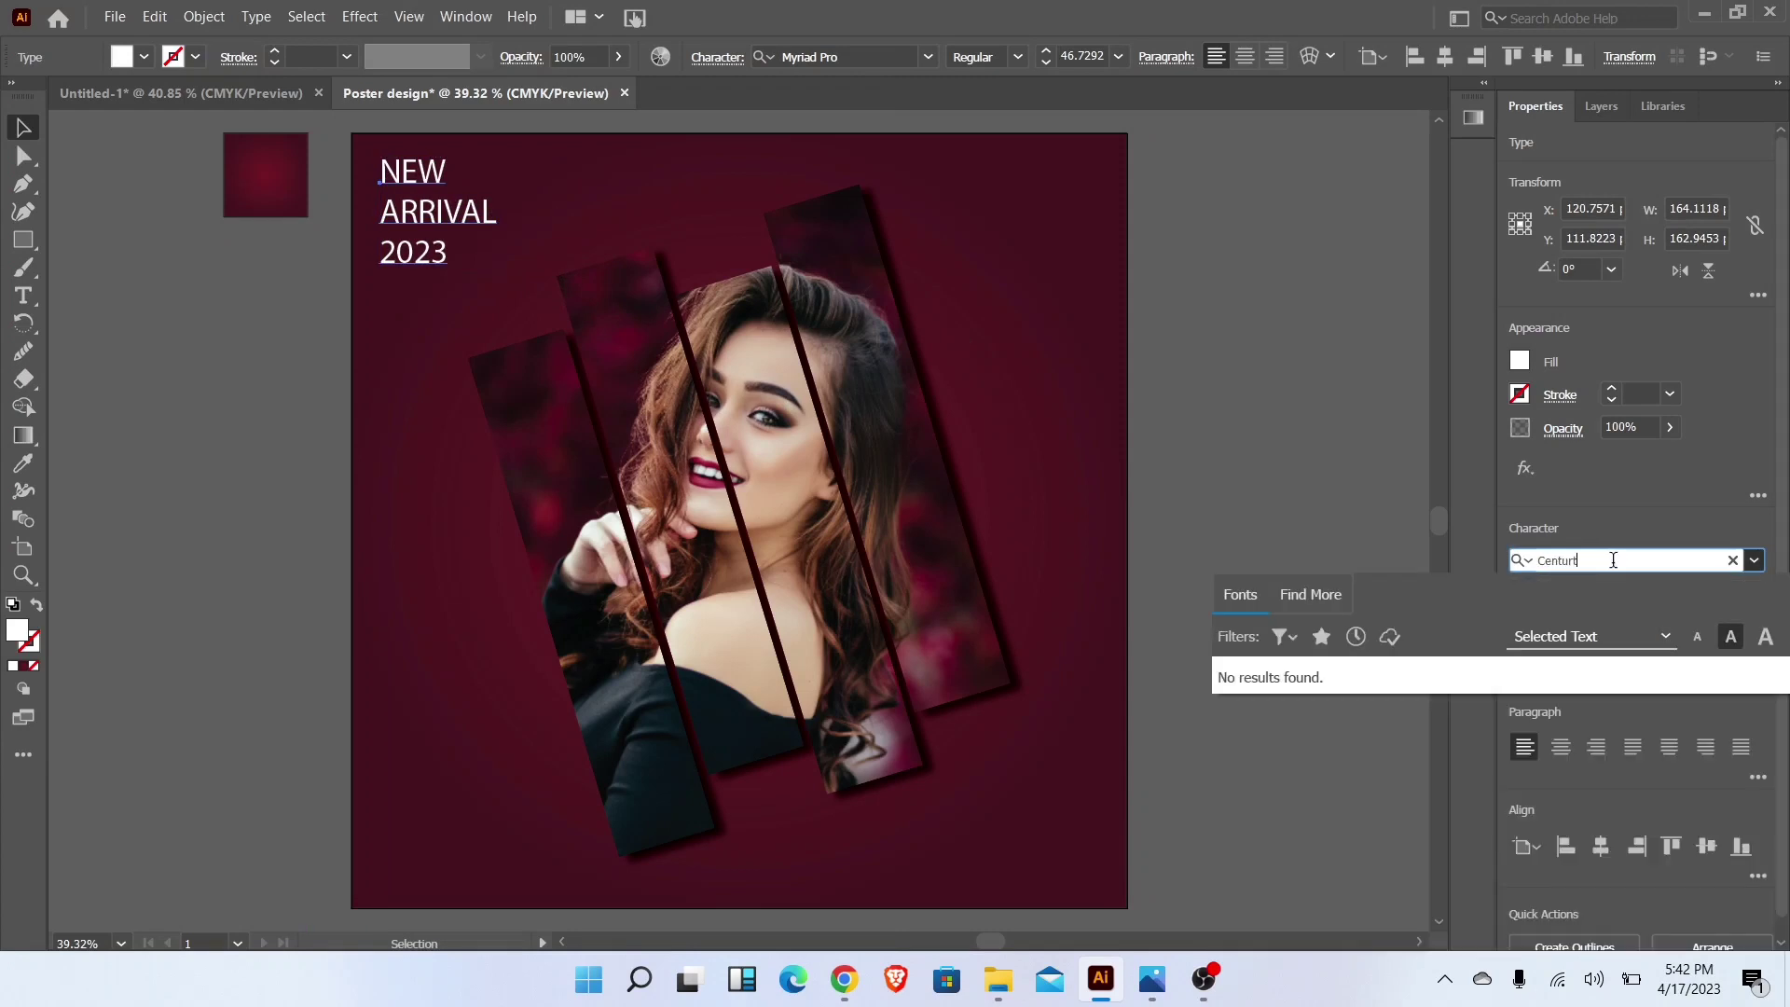
key(BackSpace)
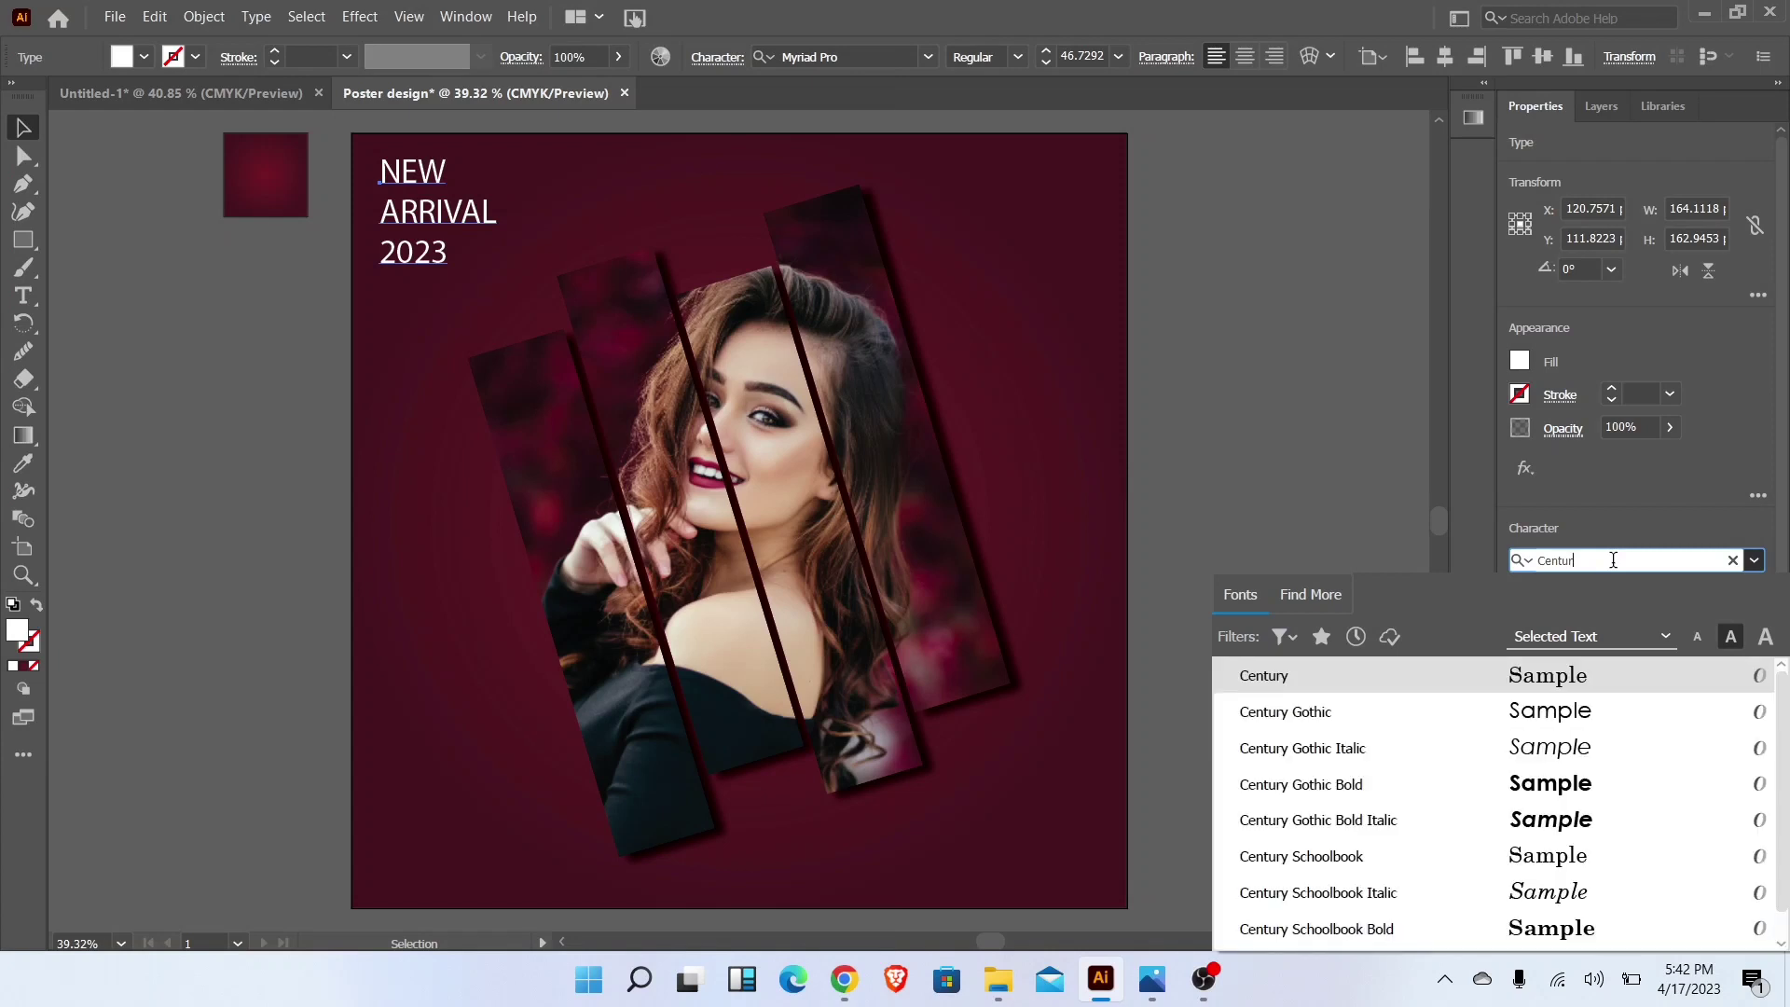
click(1548, 665)
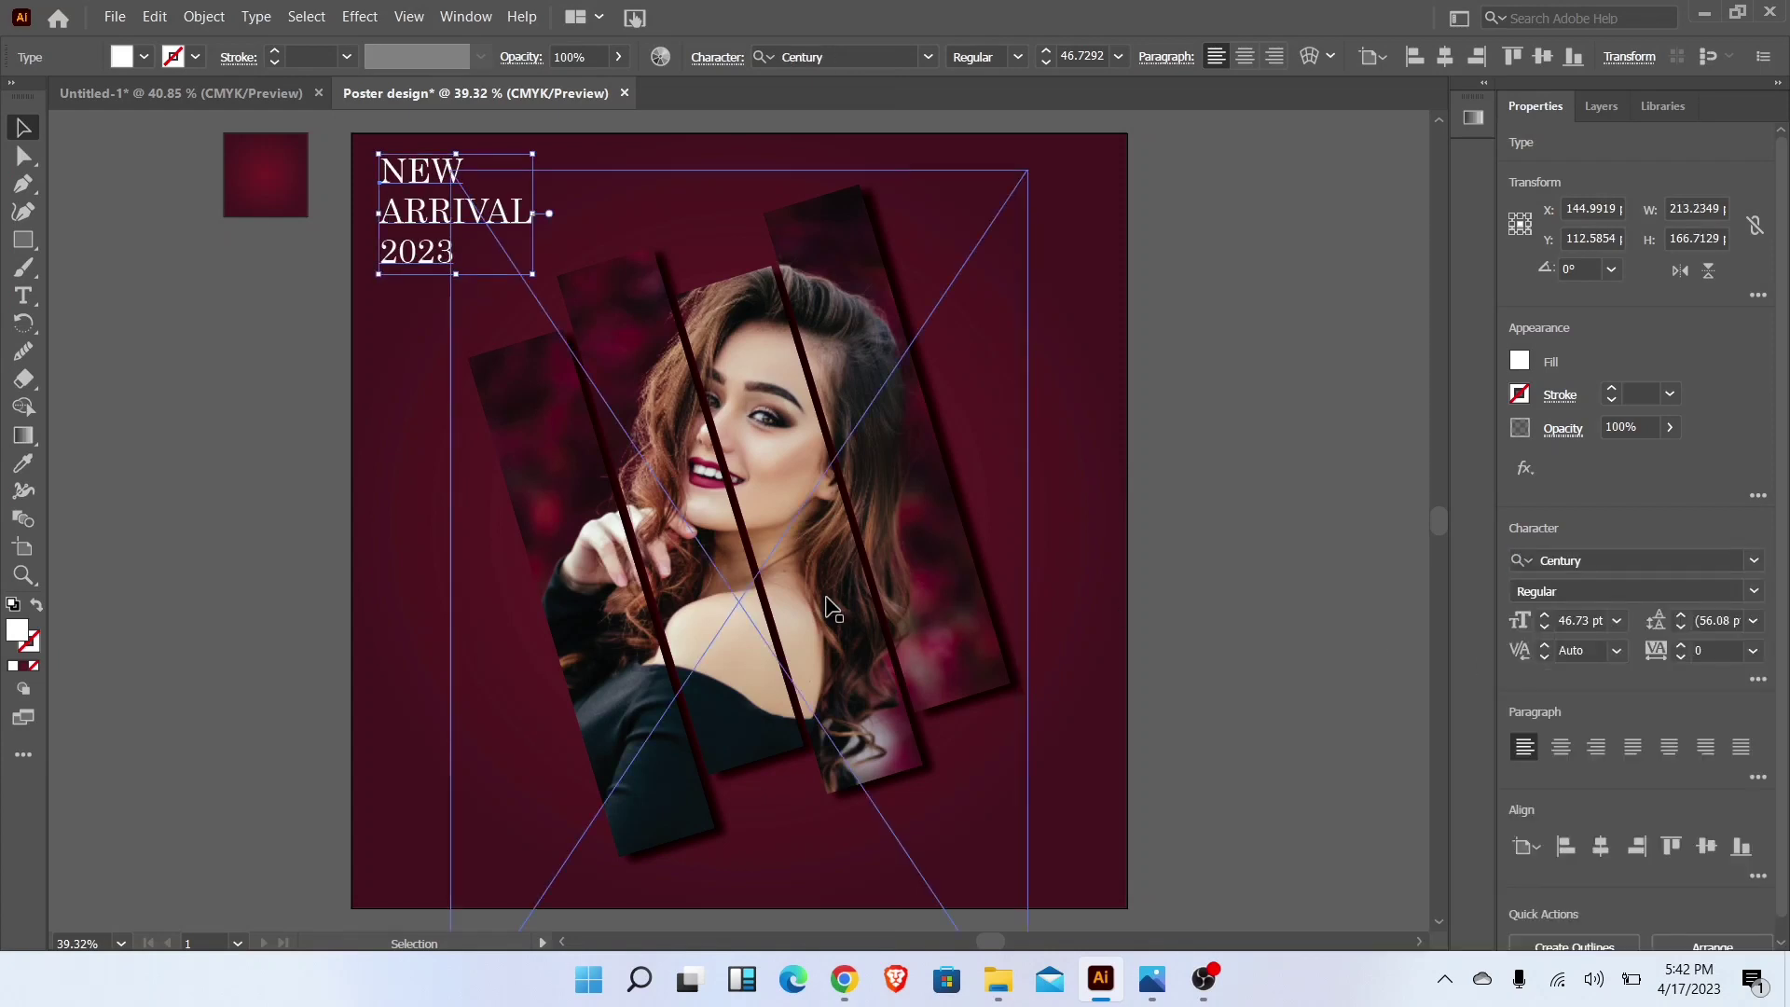
Step: Colour the word ARRIVAL yellow
click(23, 295)
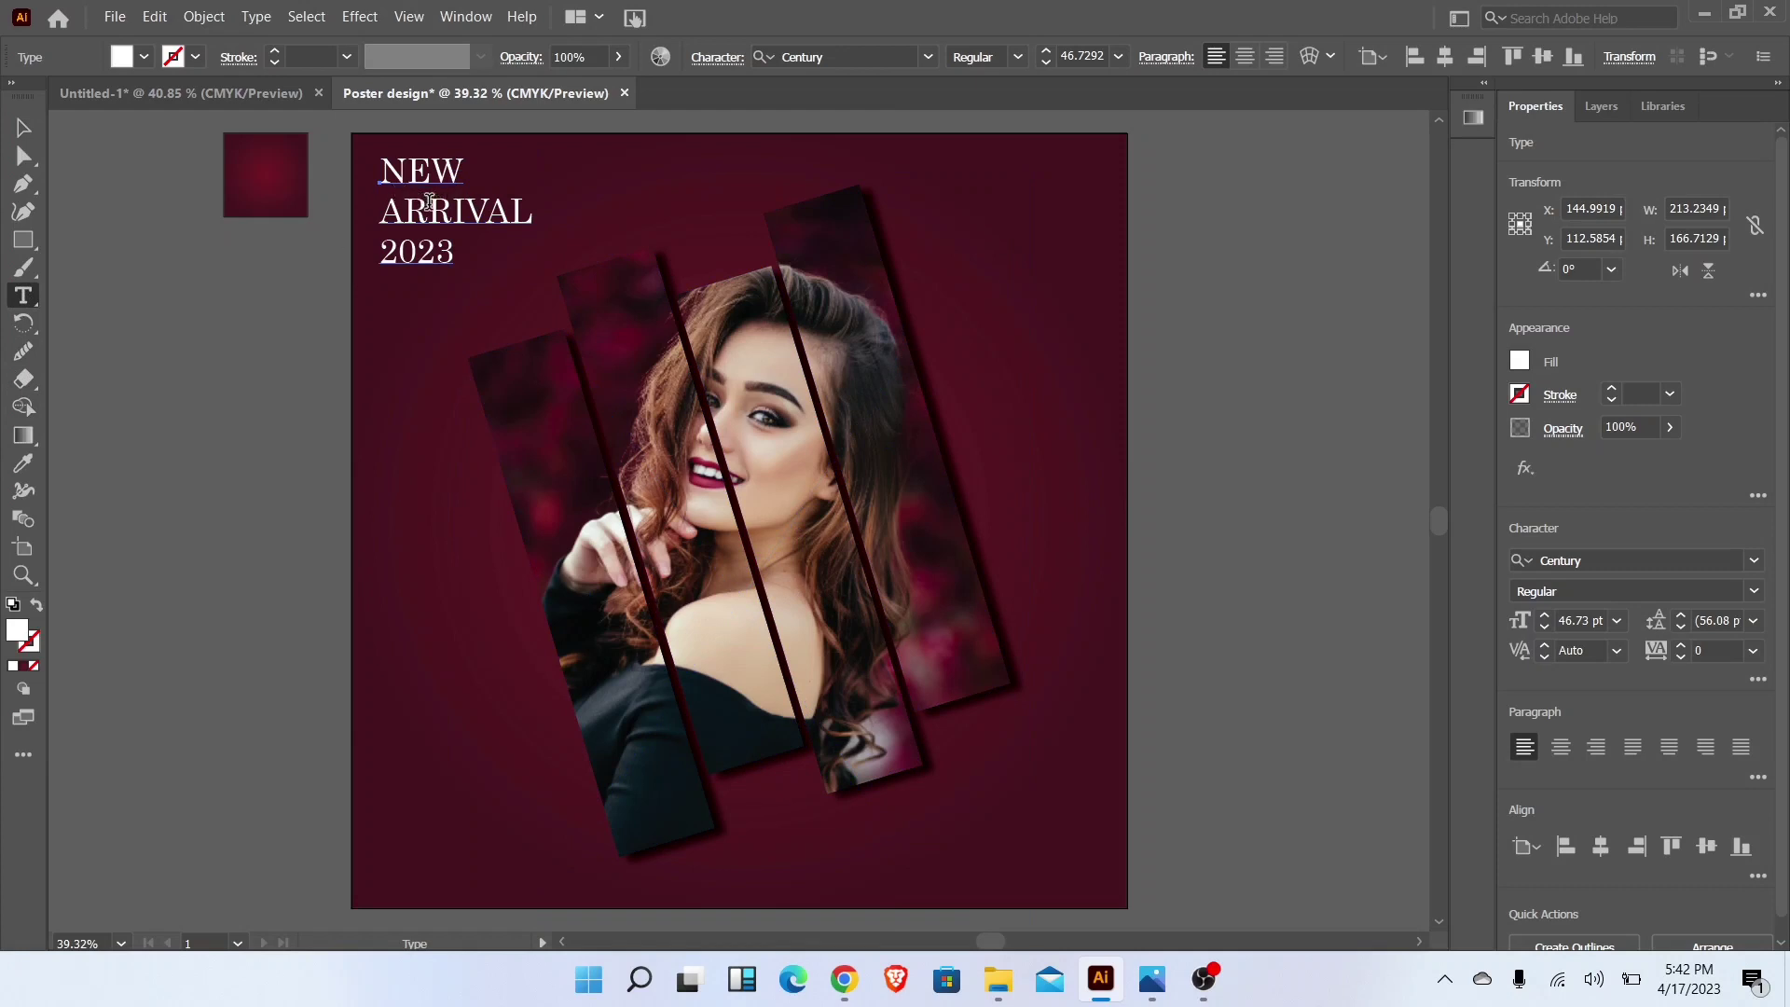
double_click(429, 202)
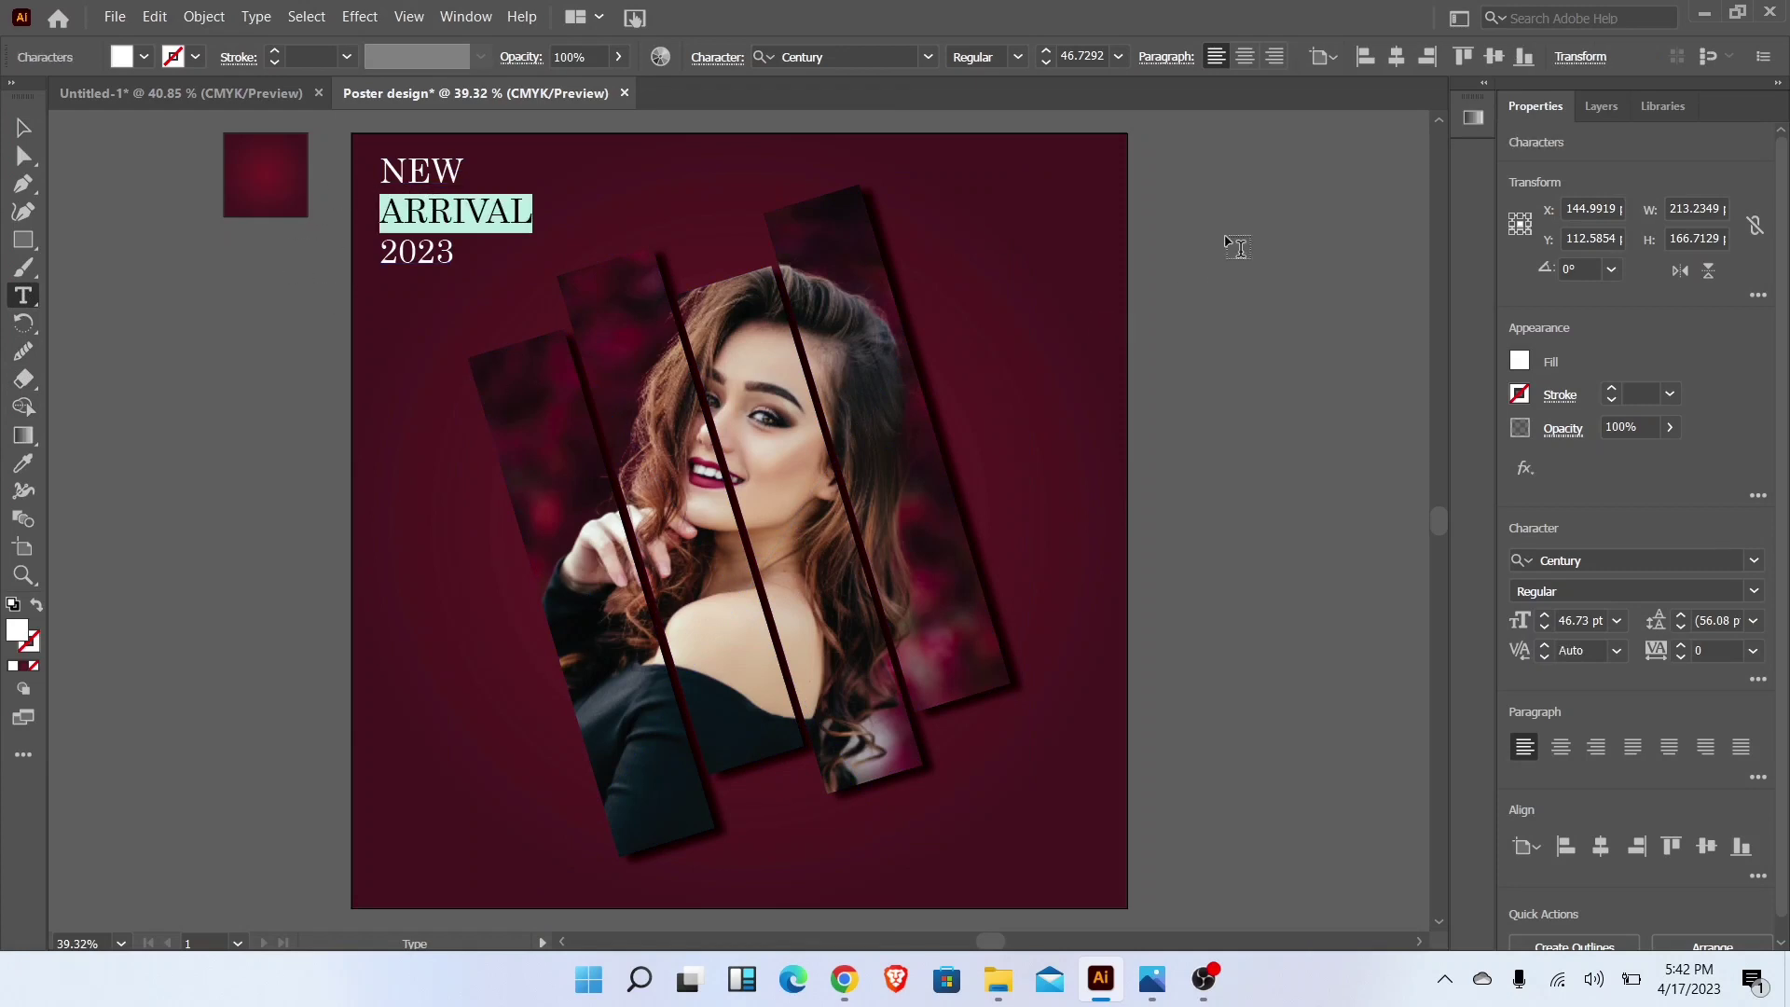
click(124, 56)
click(98, 94)
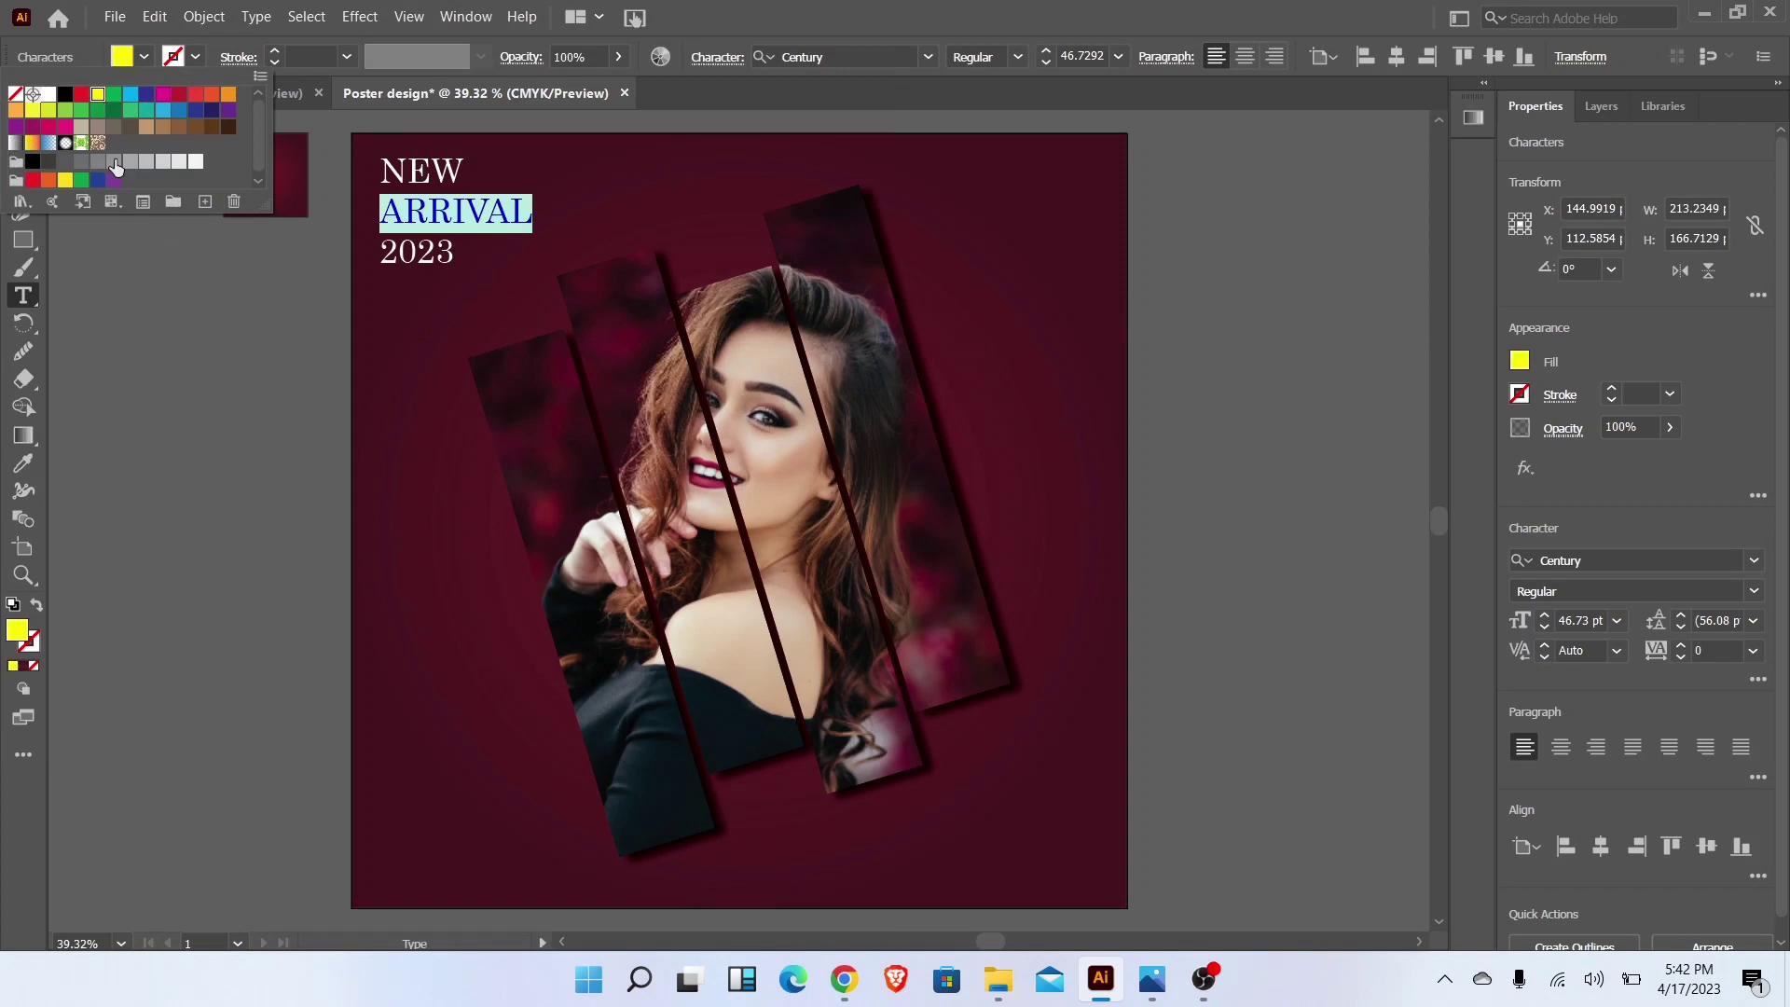
click(166, 300)
click(19, 132)
click(225, 332)
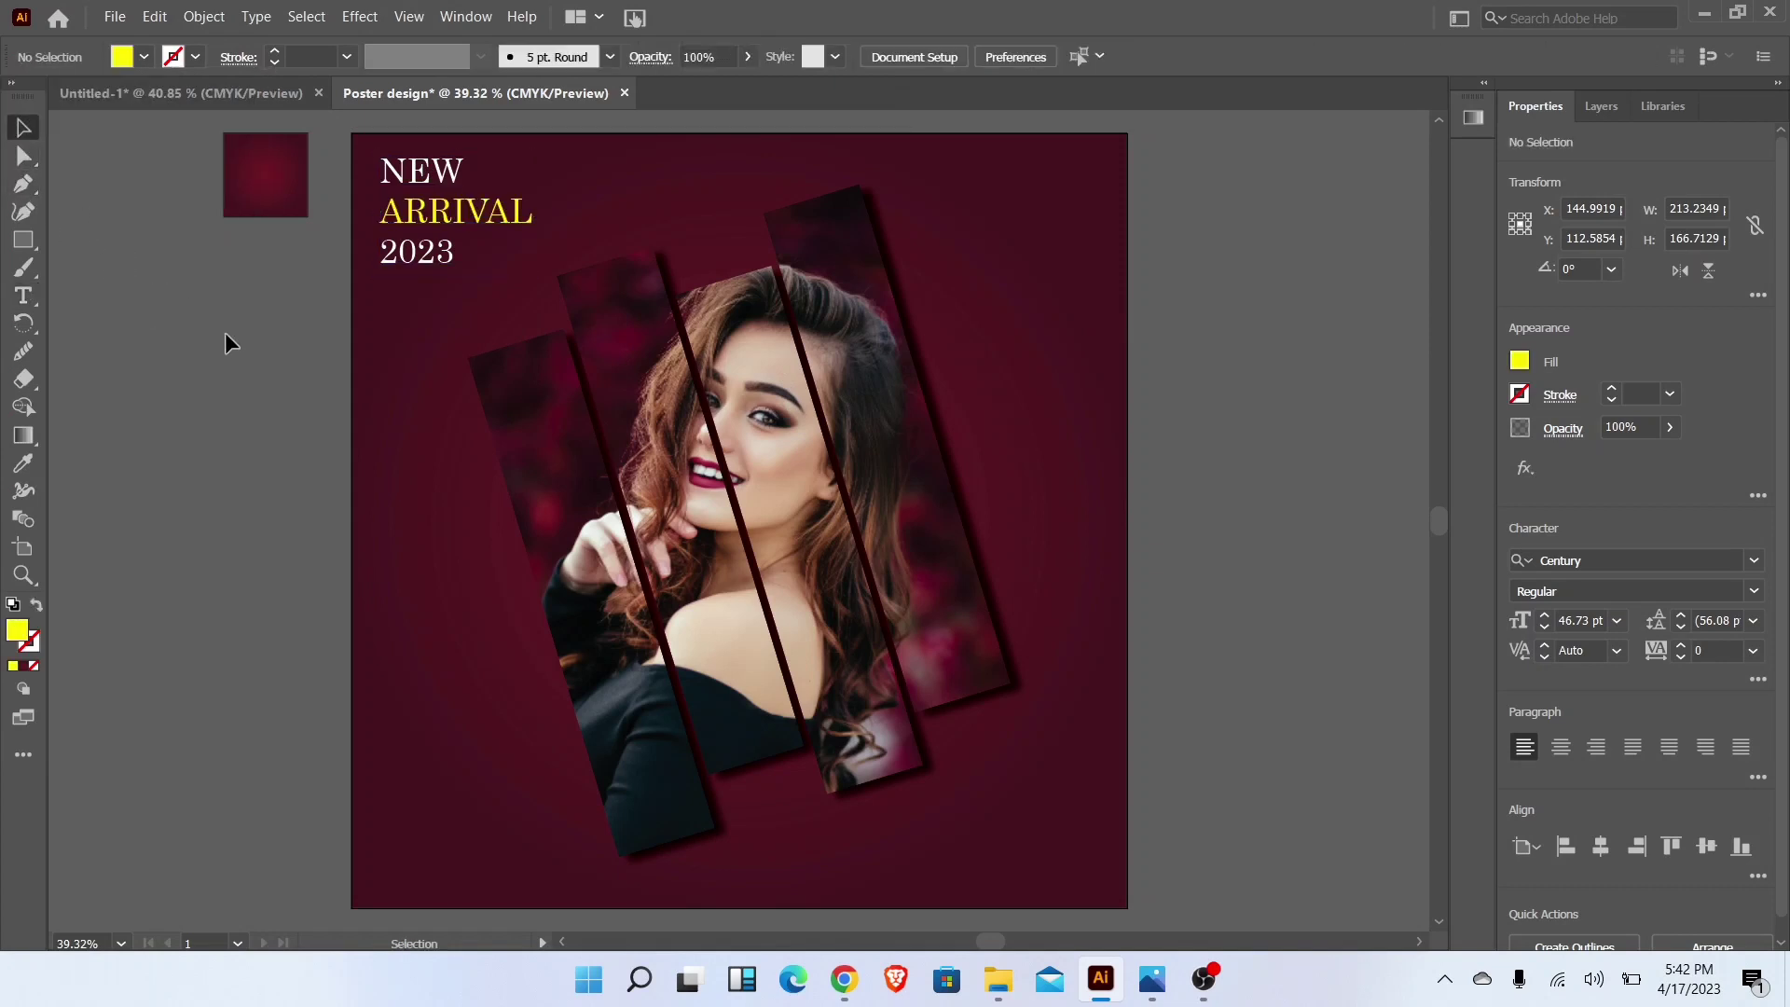
Step: Draw a circle at the poster's top right
drag(24, 240, 93, 264)
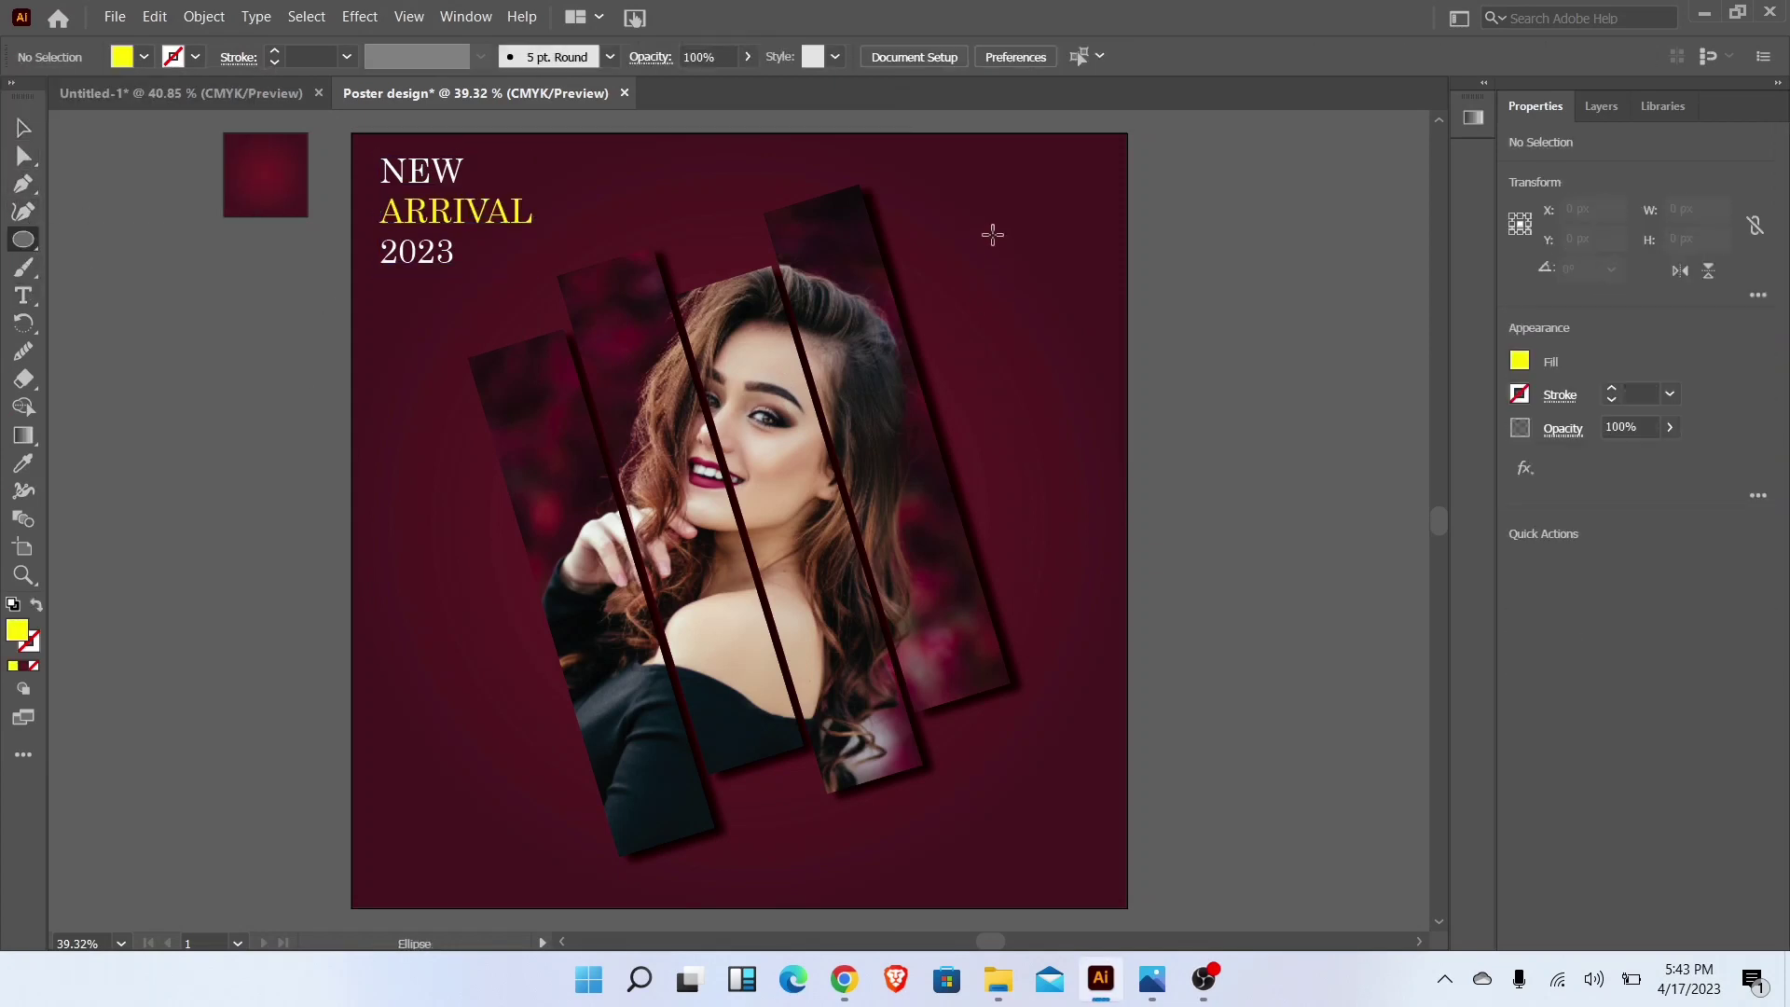
drag(999, 230, 1077, 308)
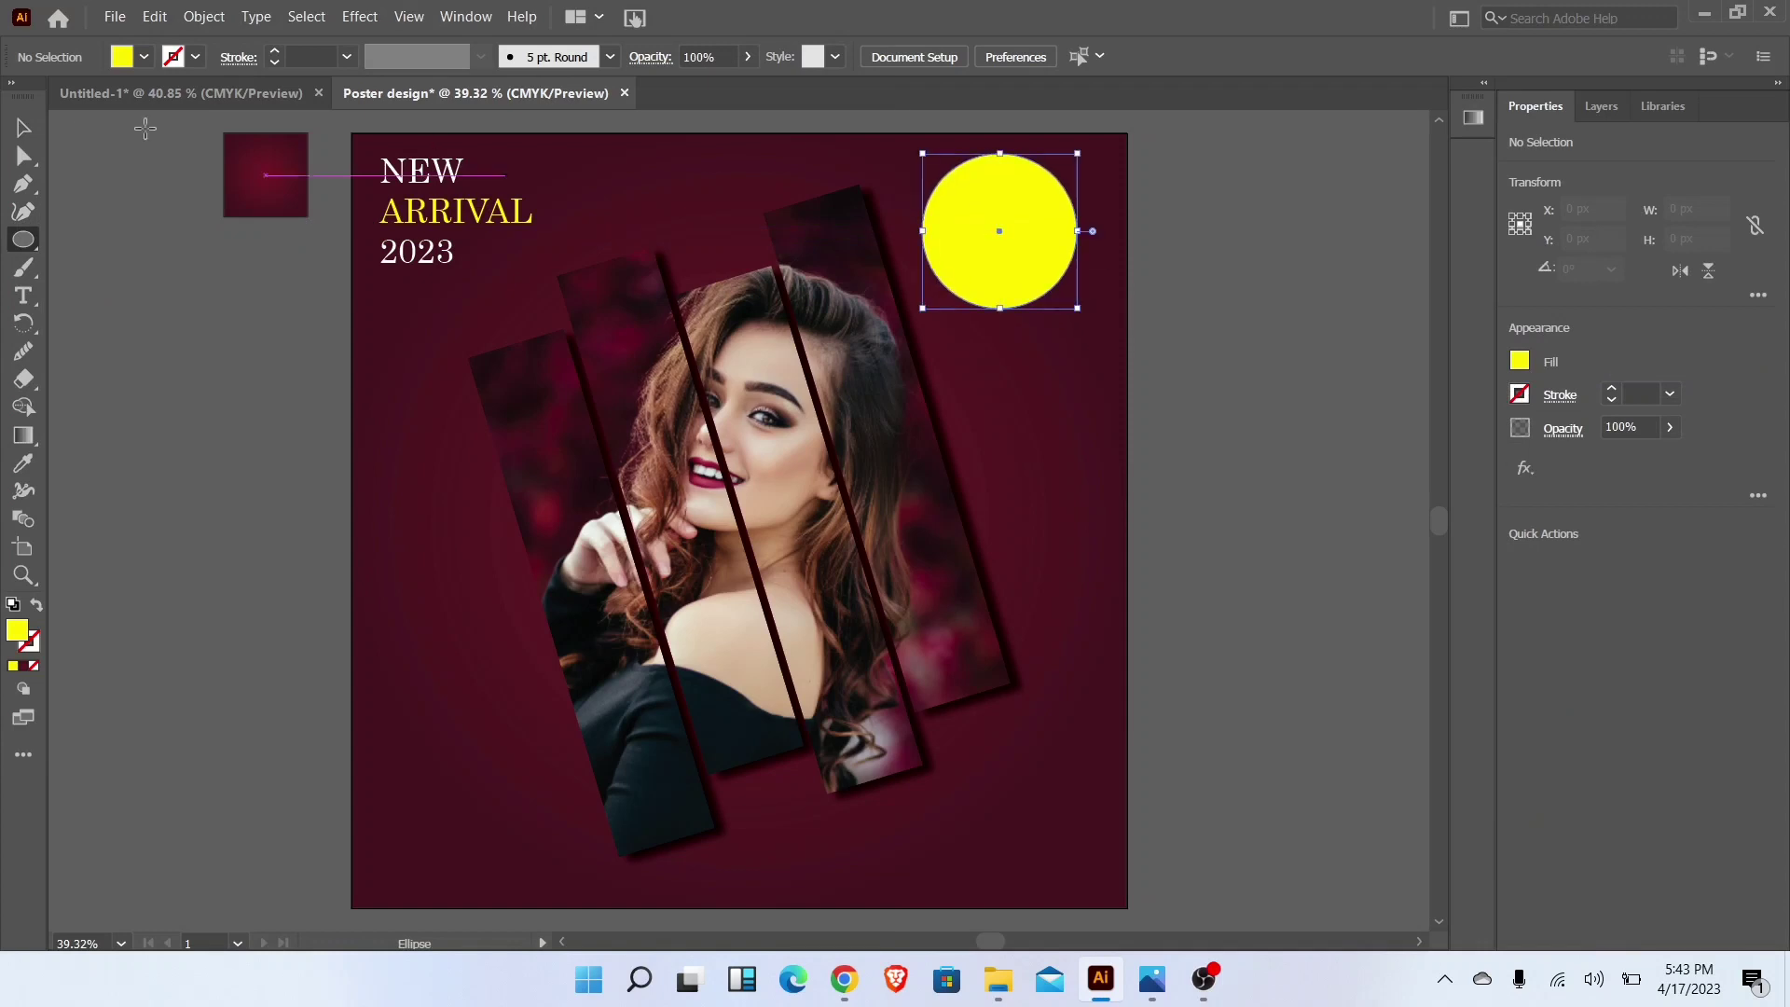
click(19, 125)
drag(968, 258, 987, 256)
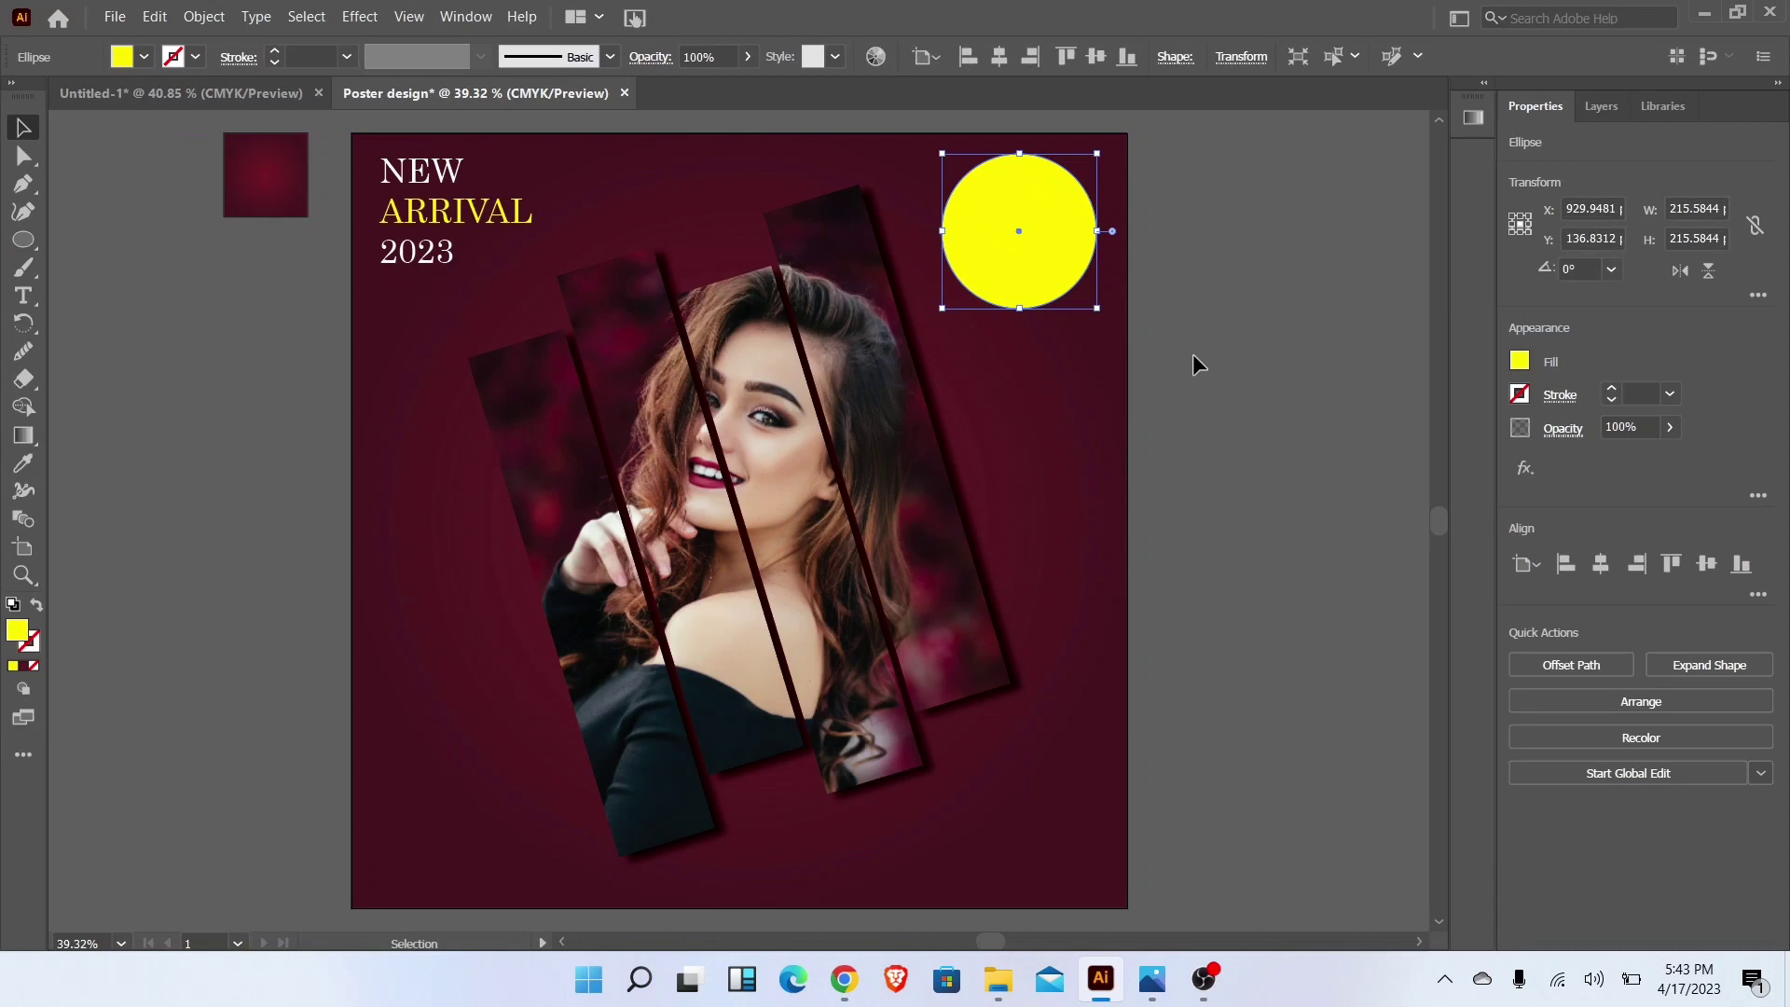
click(1193, 355)
click(1020, 233)
Step: Fill the circle with the dark-red gradient sampled from the square, then reverse it
click(23, 464)
click(233, 210)
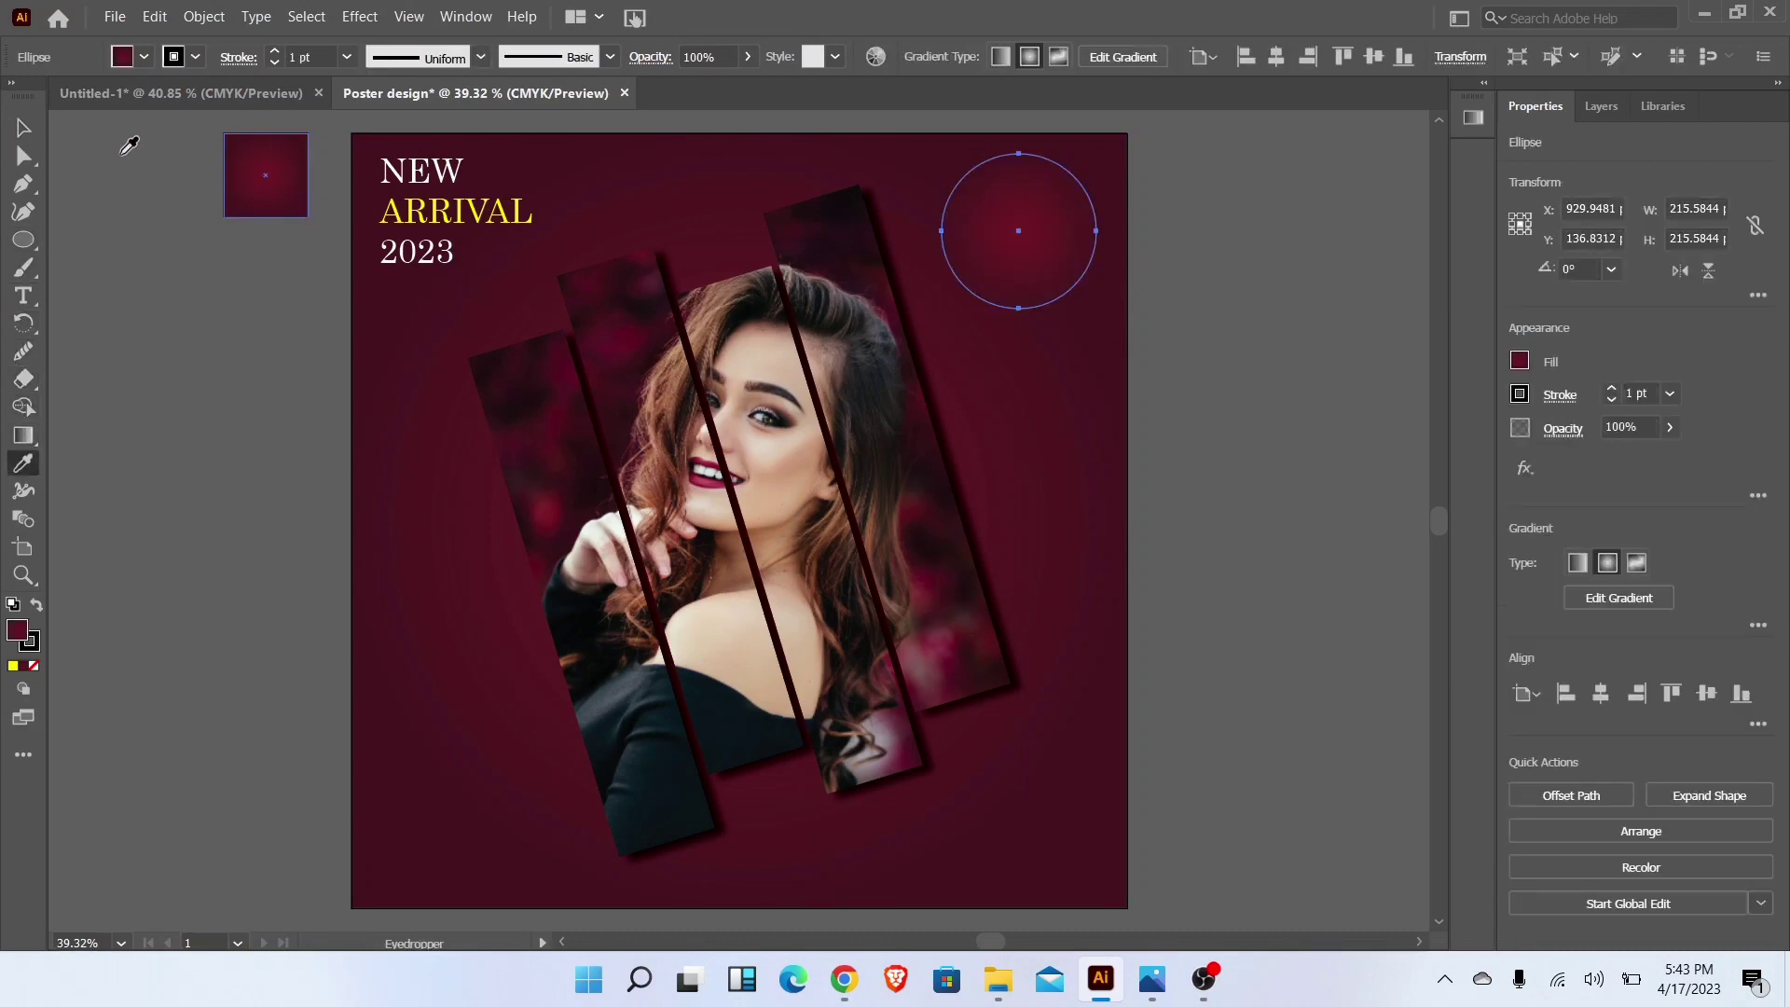
key(v)
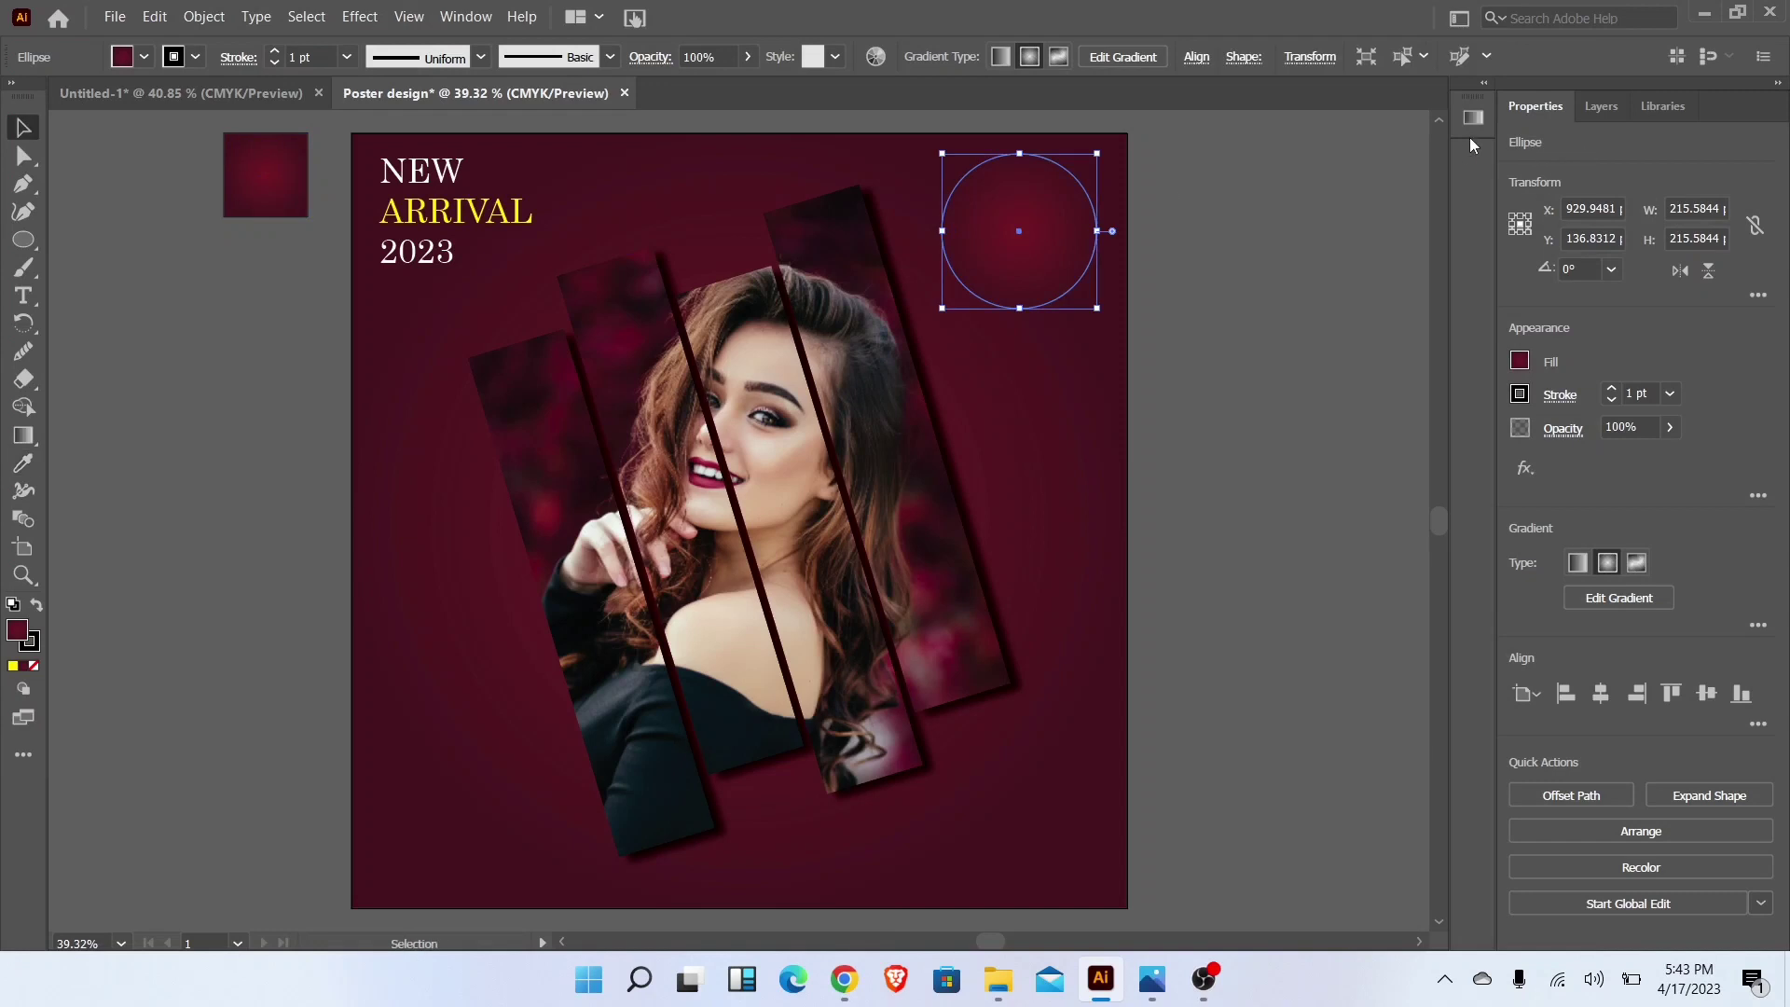
click(1473, 119)
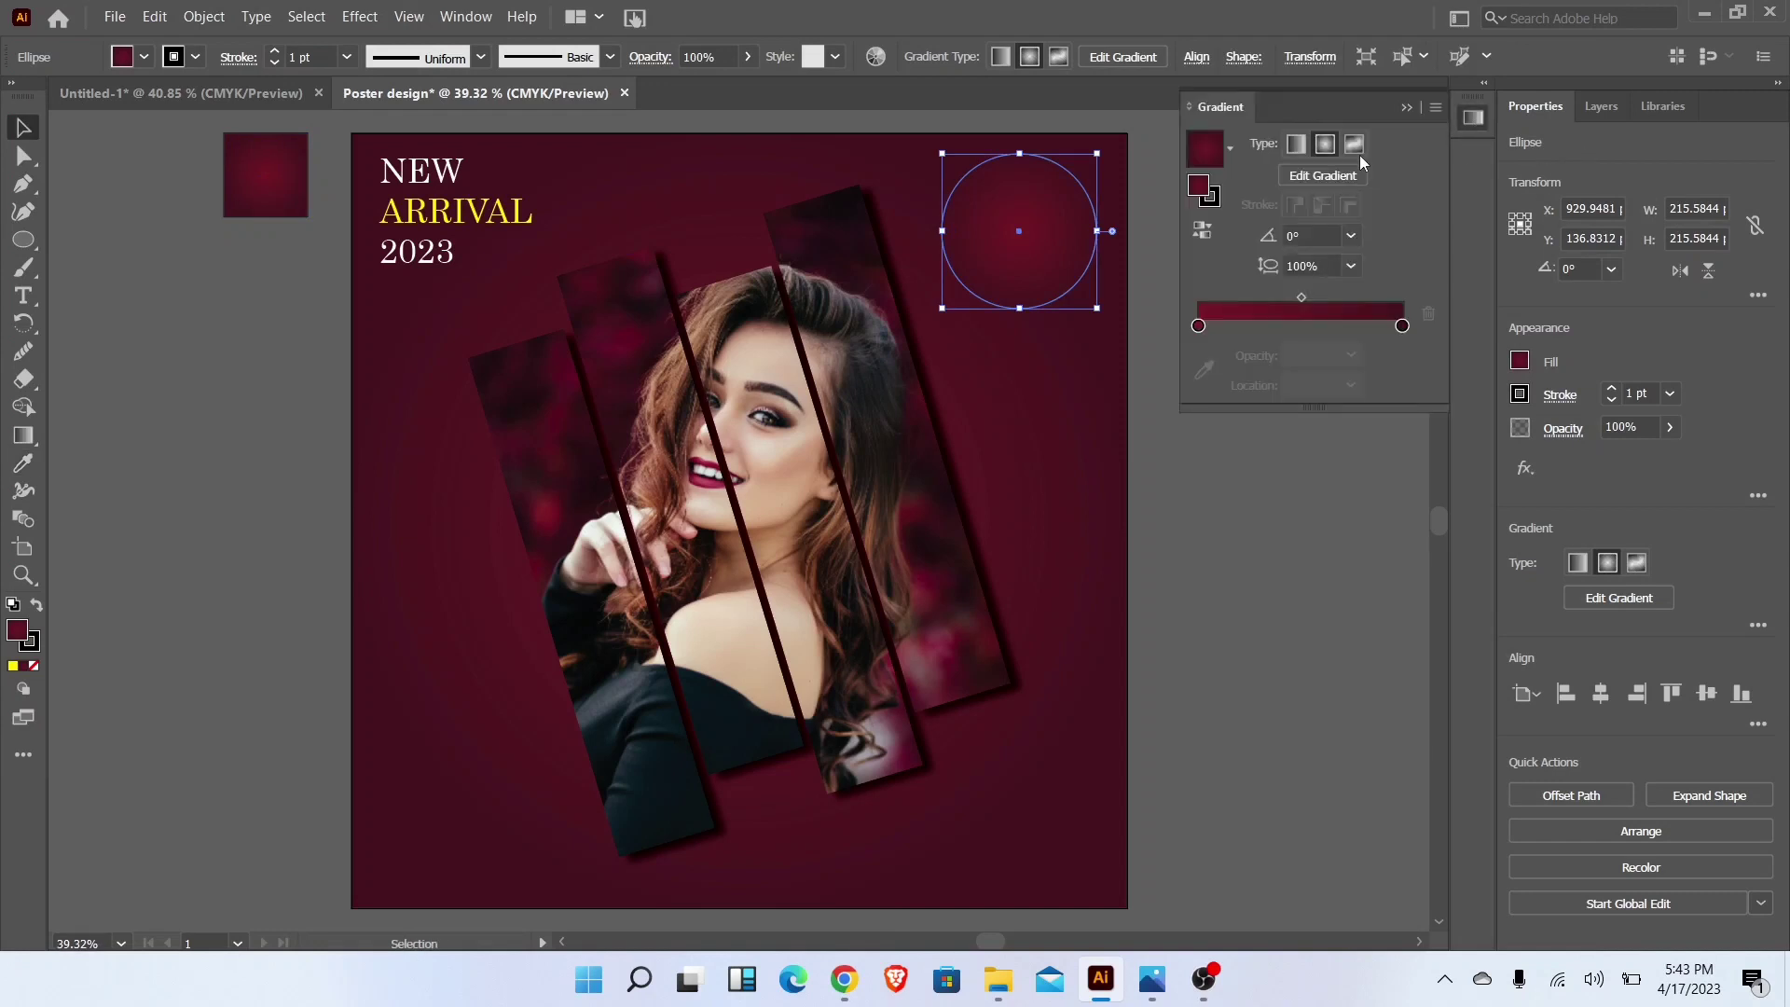
click(1204, 235)
click(1406, 109)
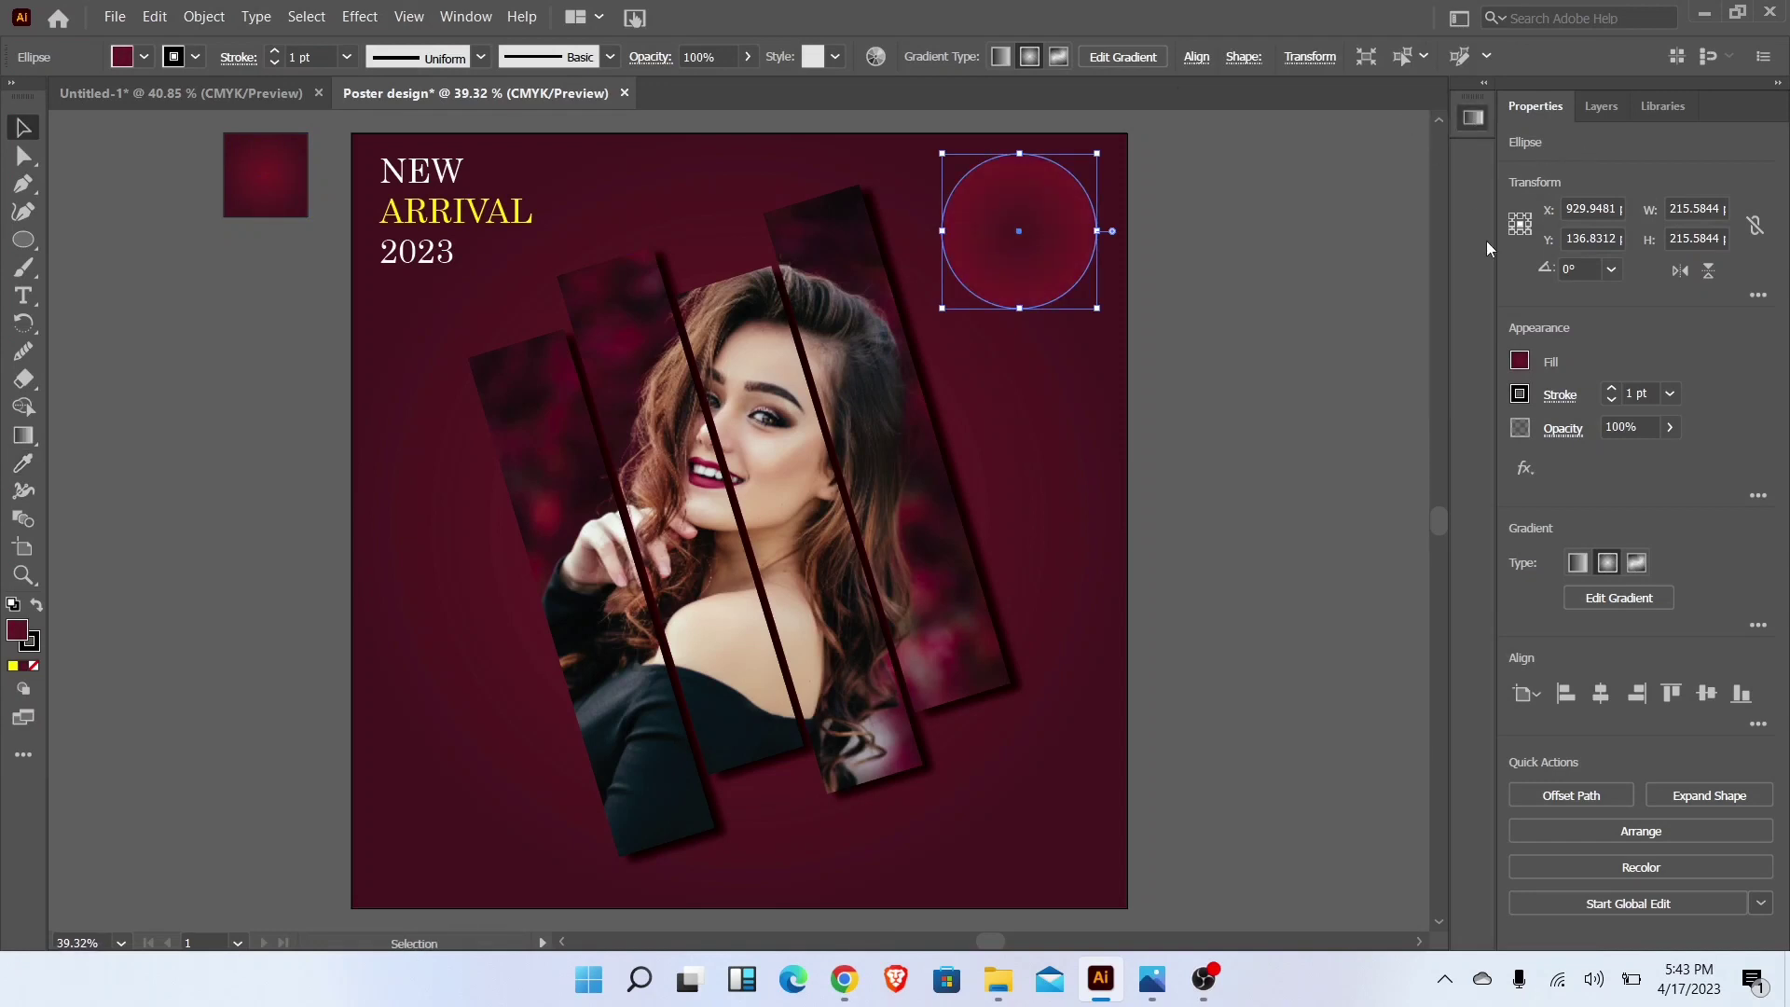
Step: Give the circle a yellow outline
click(1520, 361)
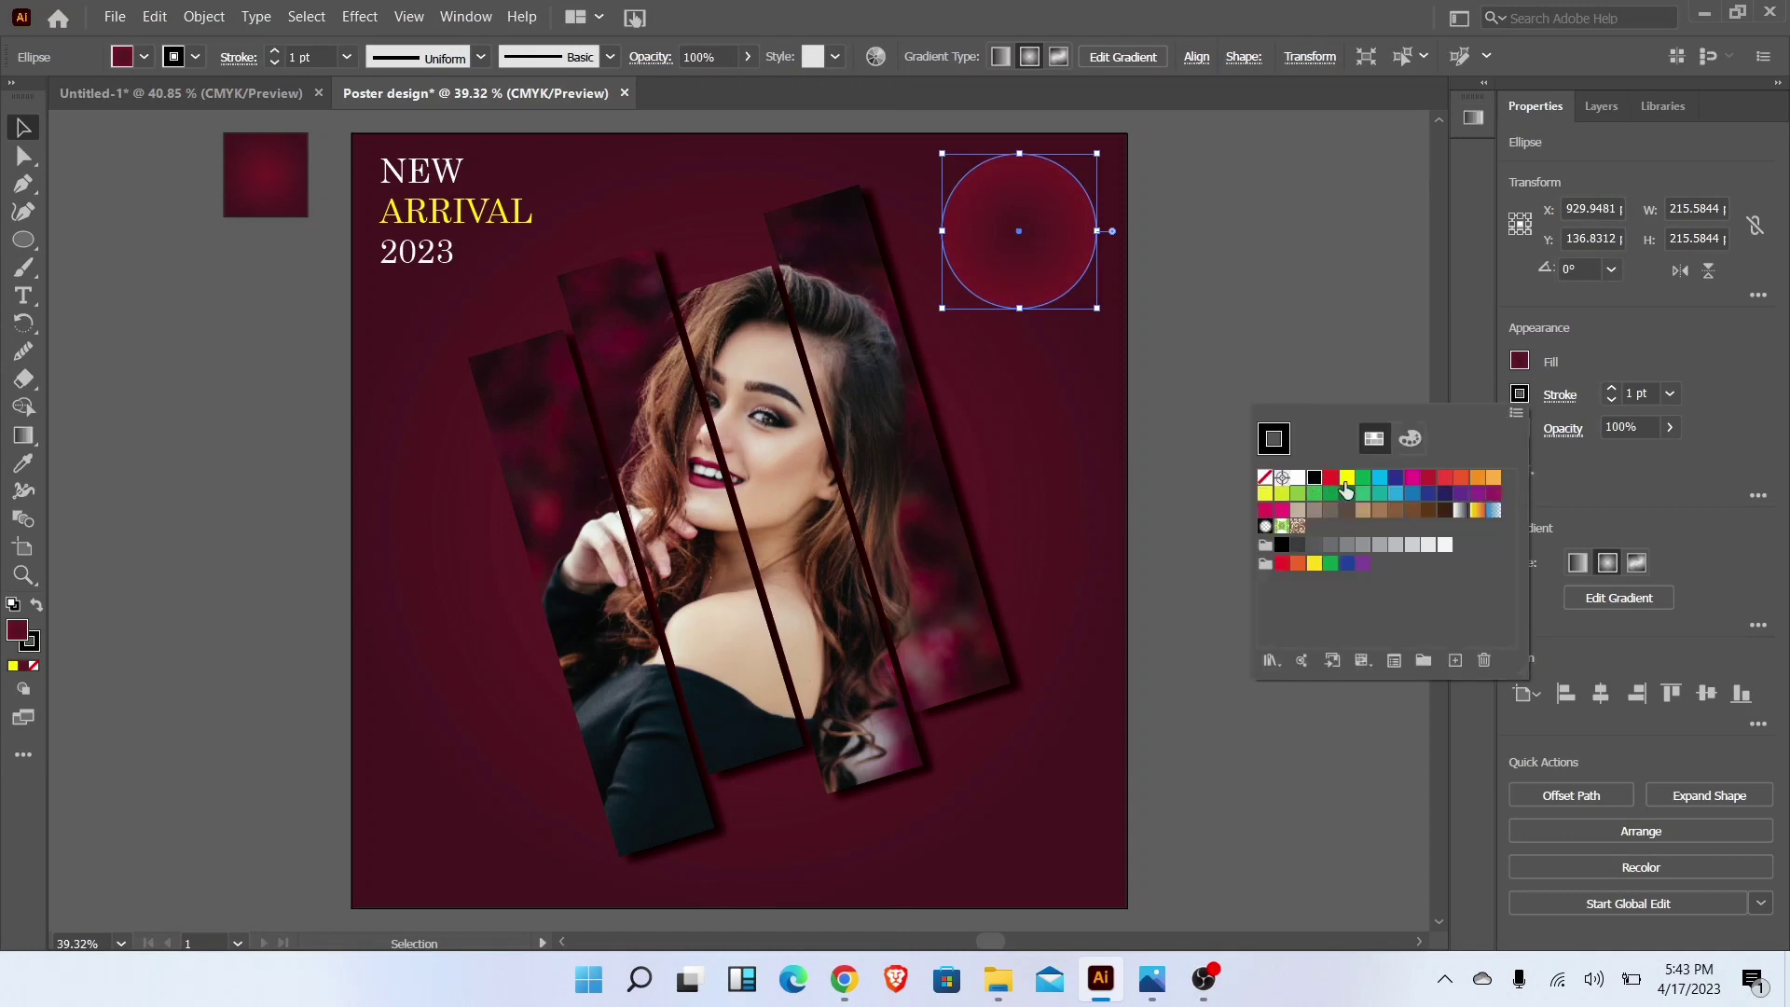
click(1345, 480)
click(77, 137)
click(123, 224)
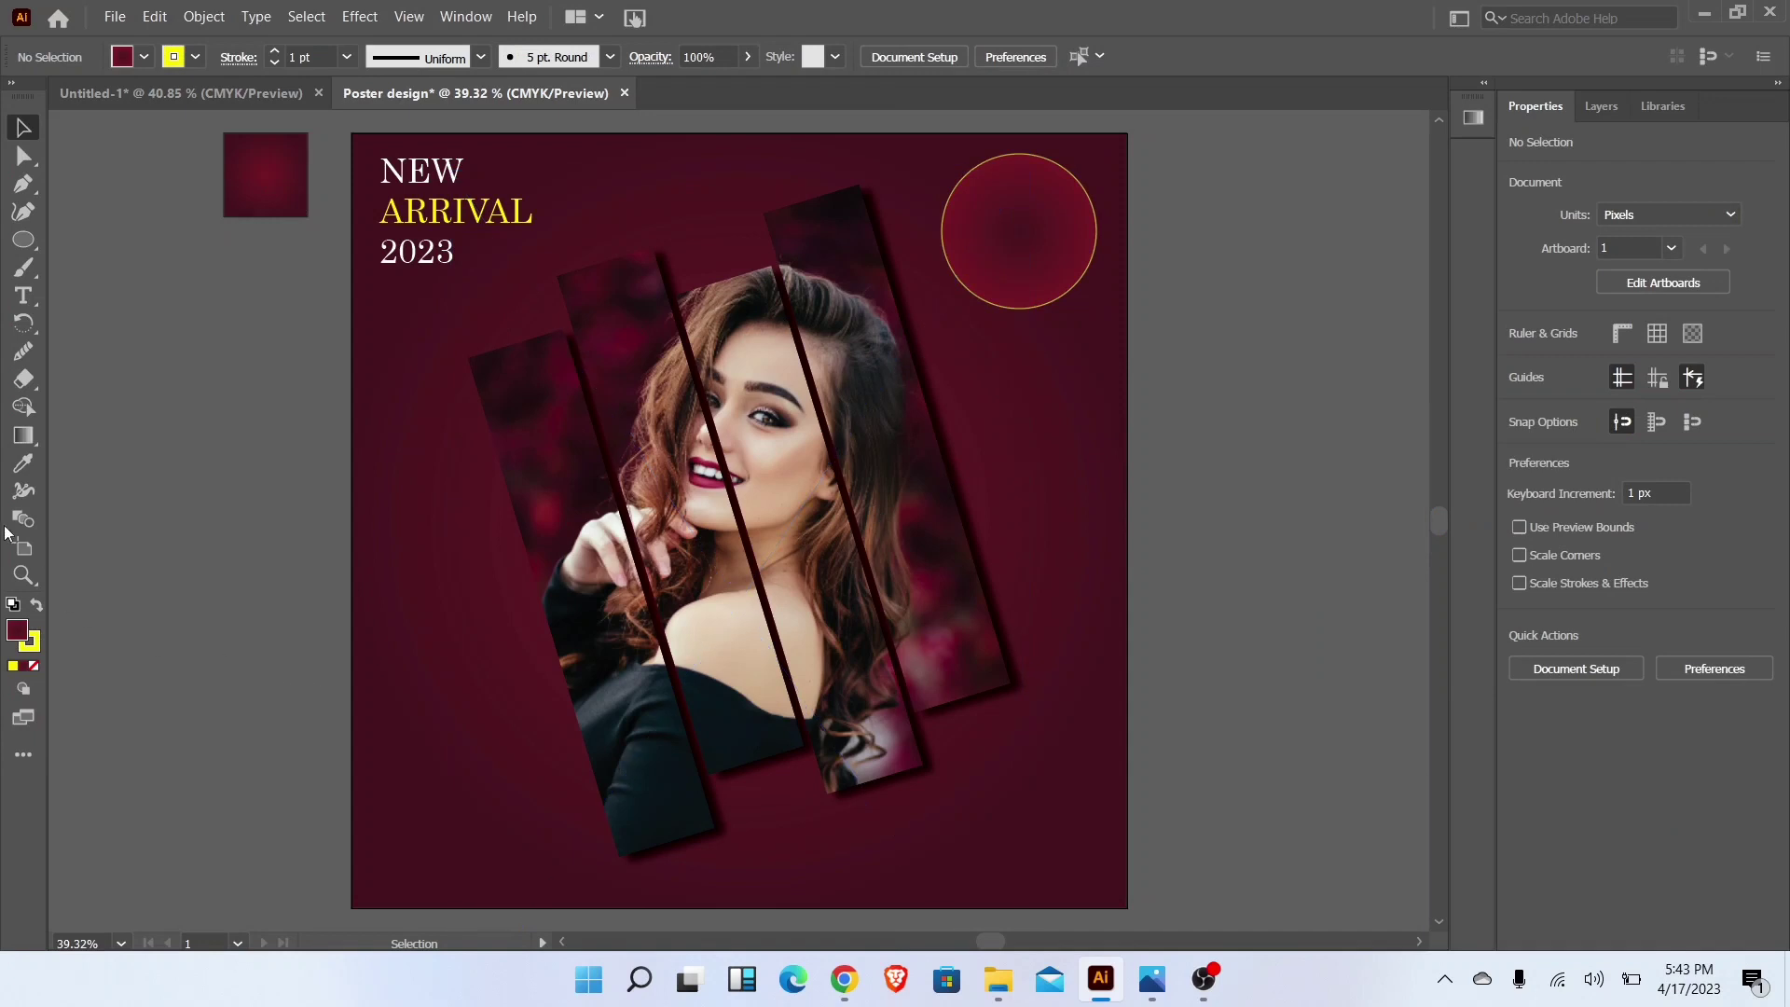
click(24, 295)
Step: Type the SHOP NOW text and move it off the poster to the left
click(410, 597)
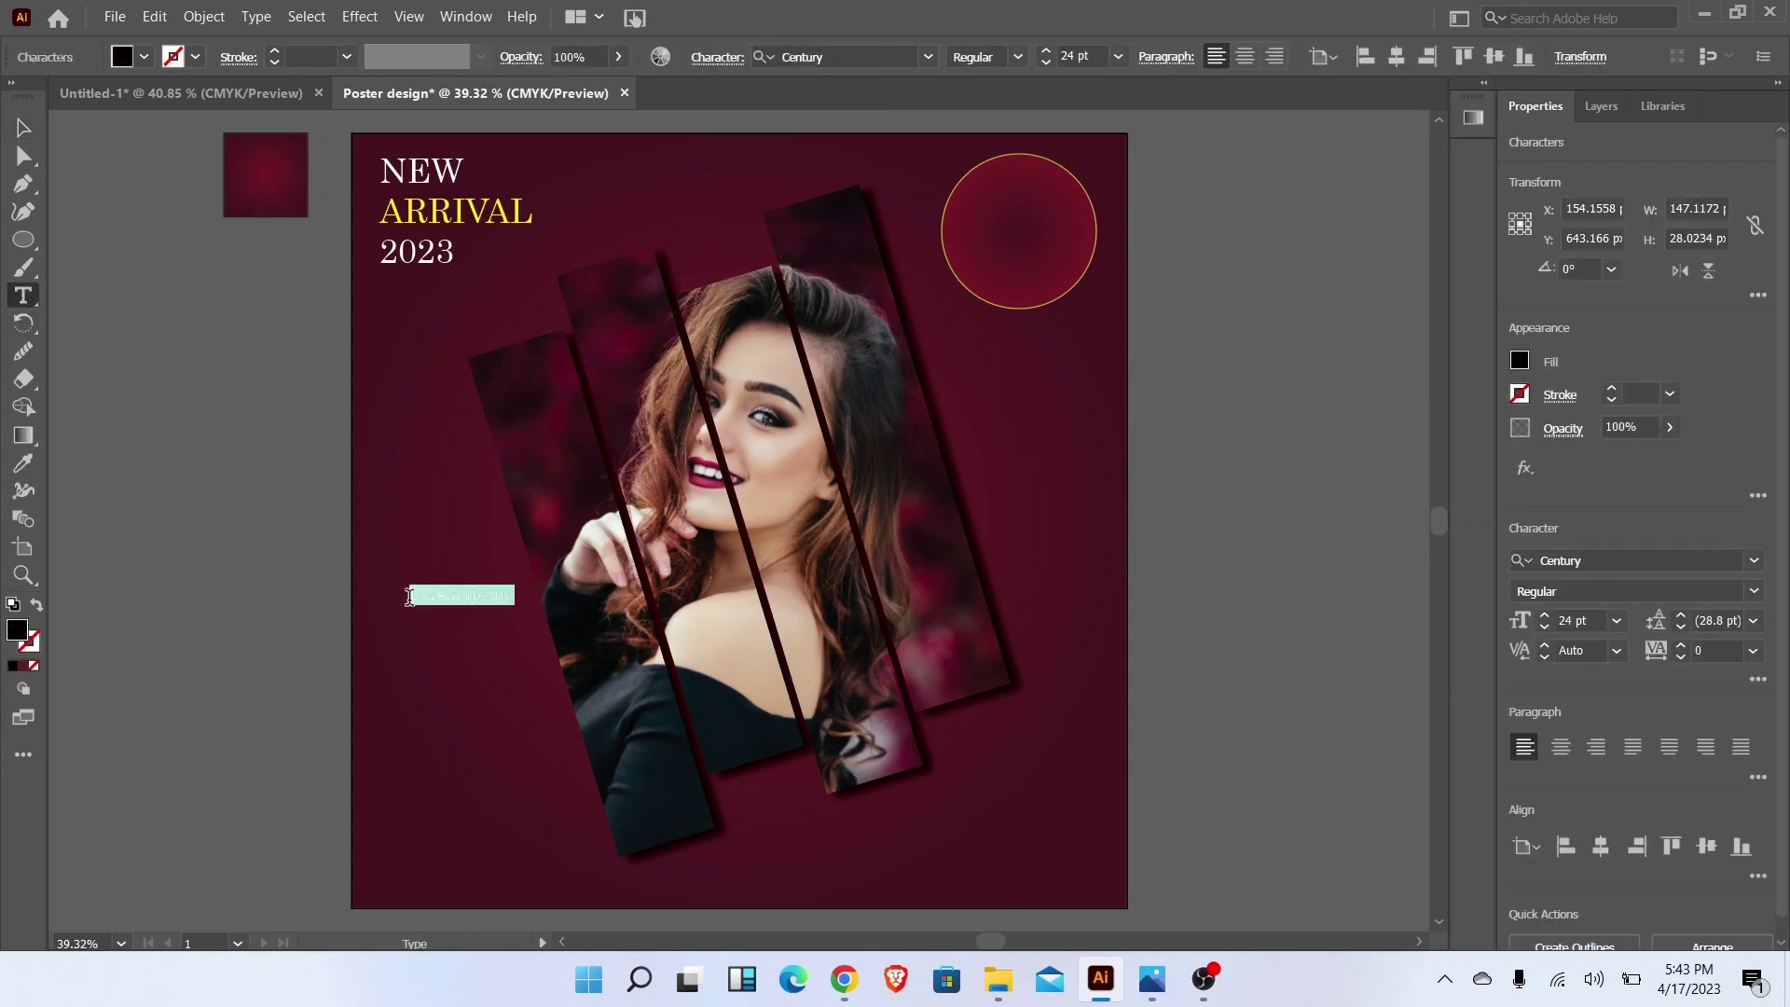
text(SHOW)
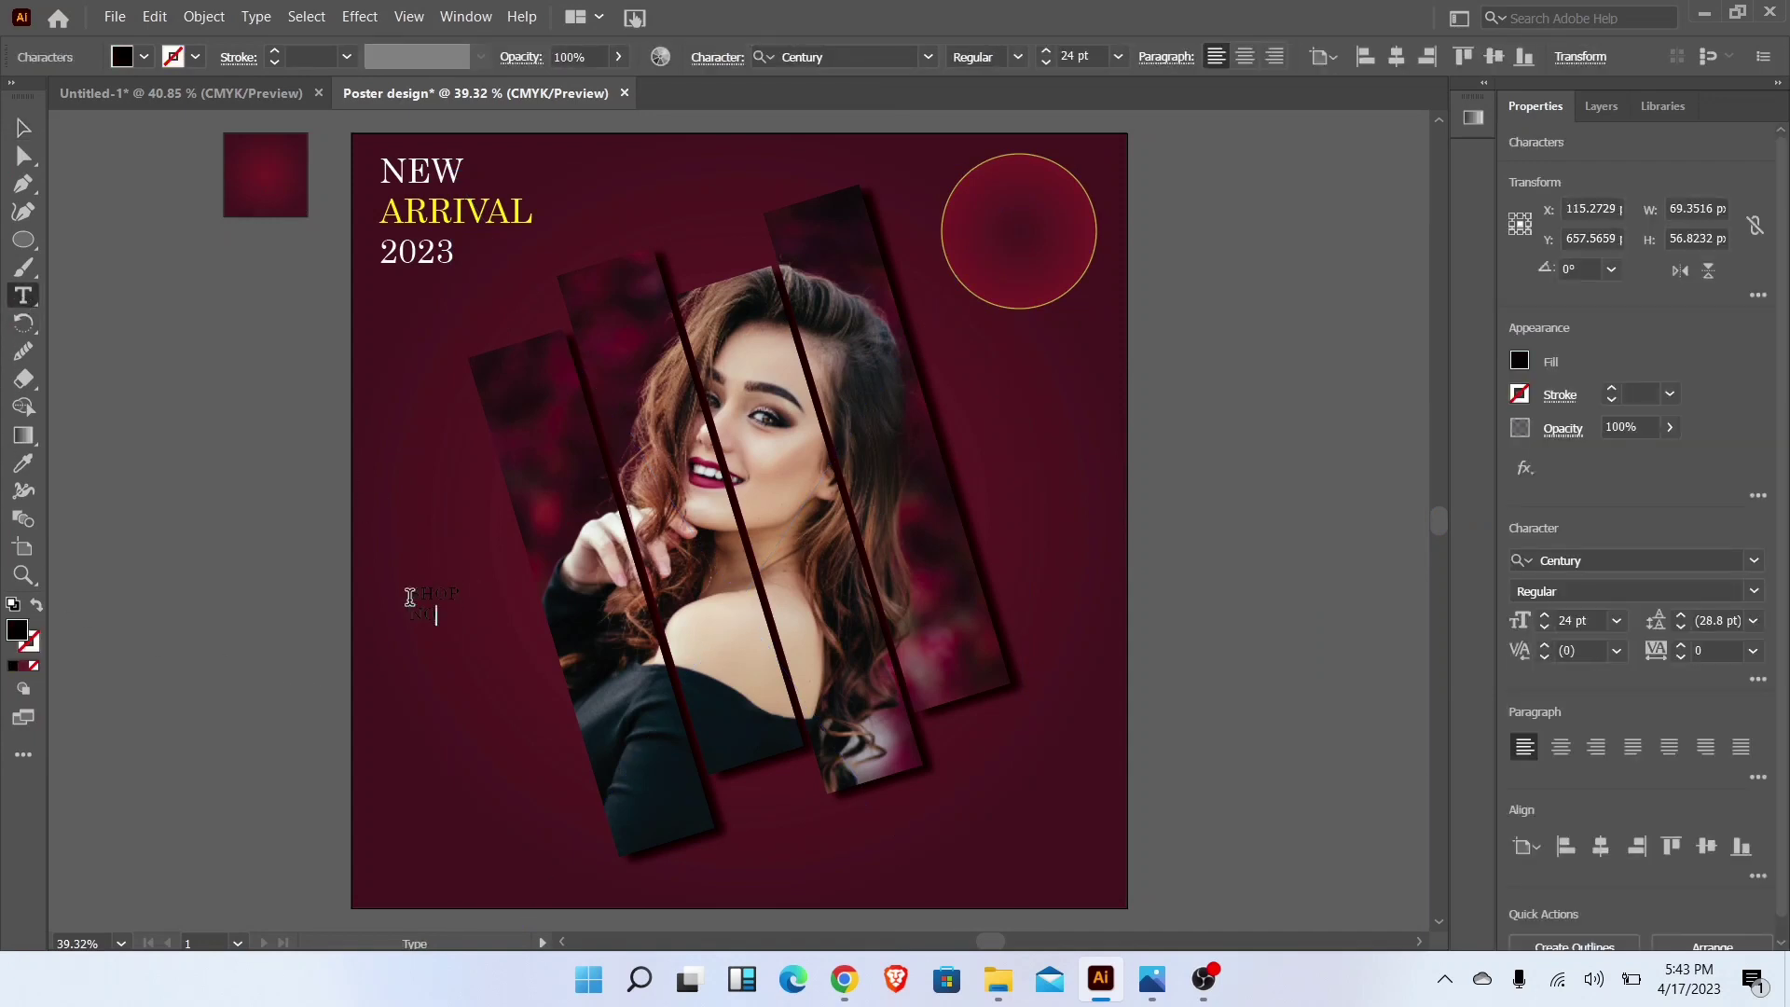
key(Escape)
drag(434, 602, 228, 406)
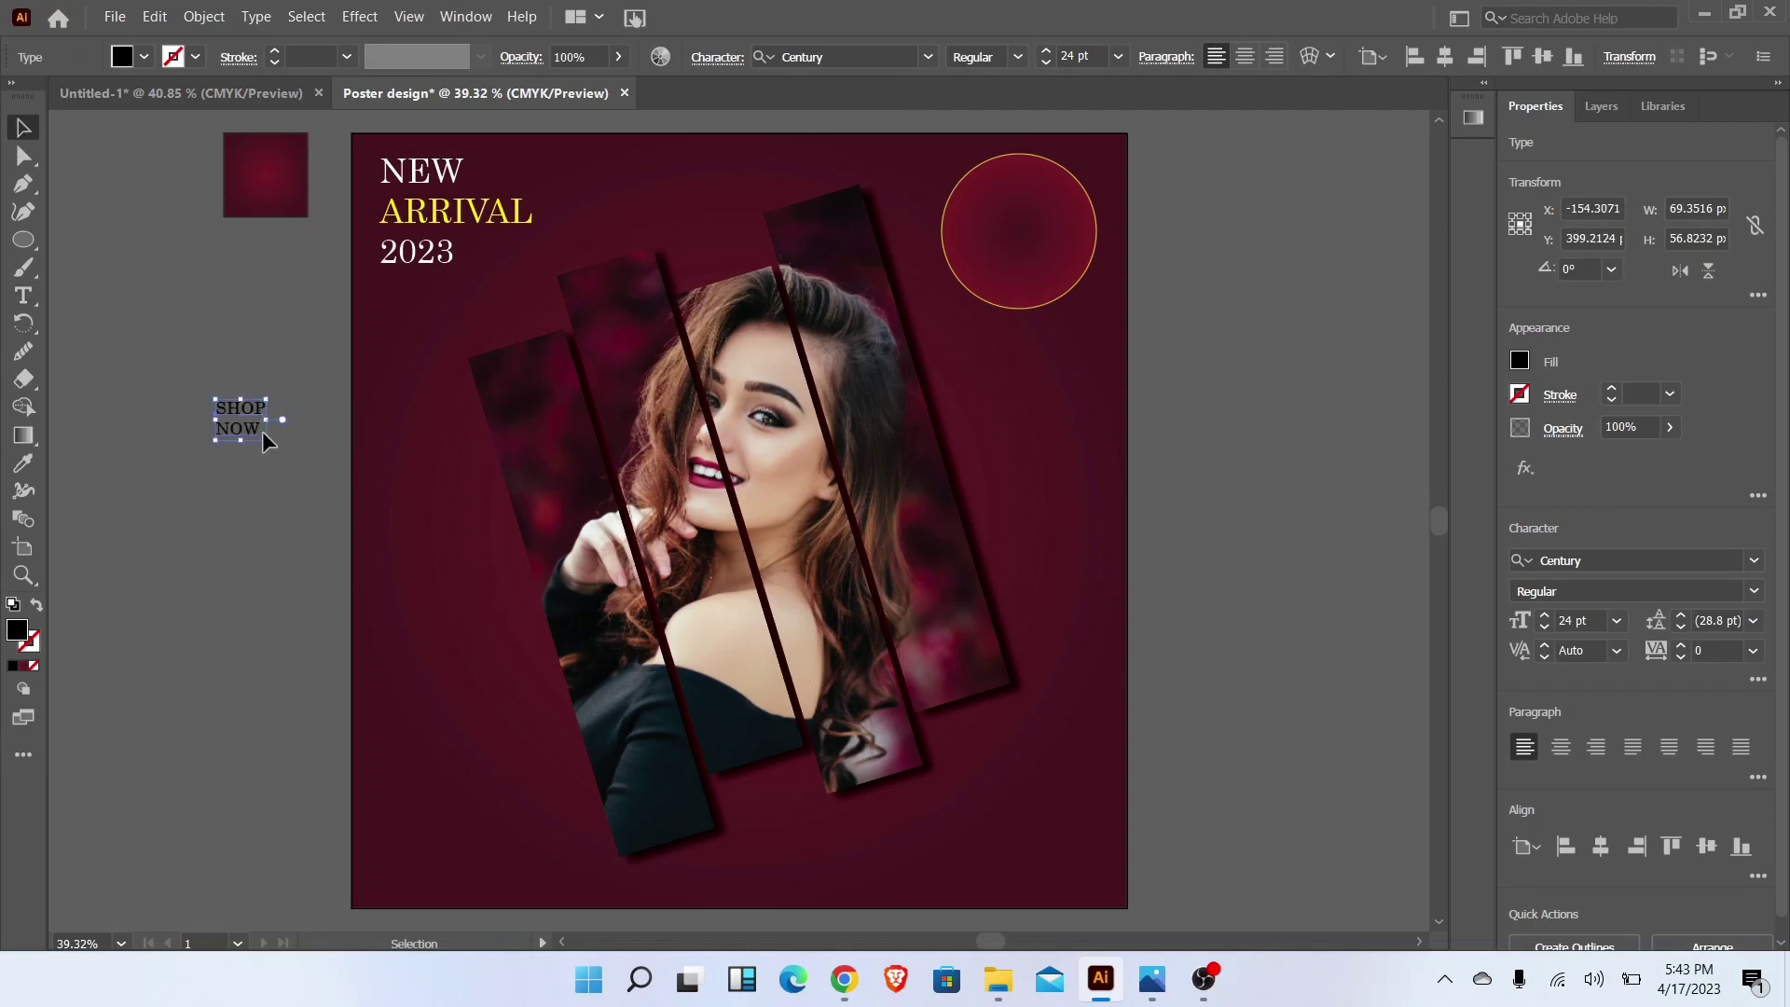
Step: Make SHOP NOW white and centre-aligned, and place it inside the top-right circle
click(121, 57)
click(46, 104)
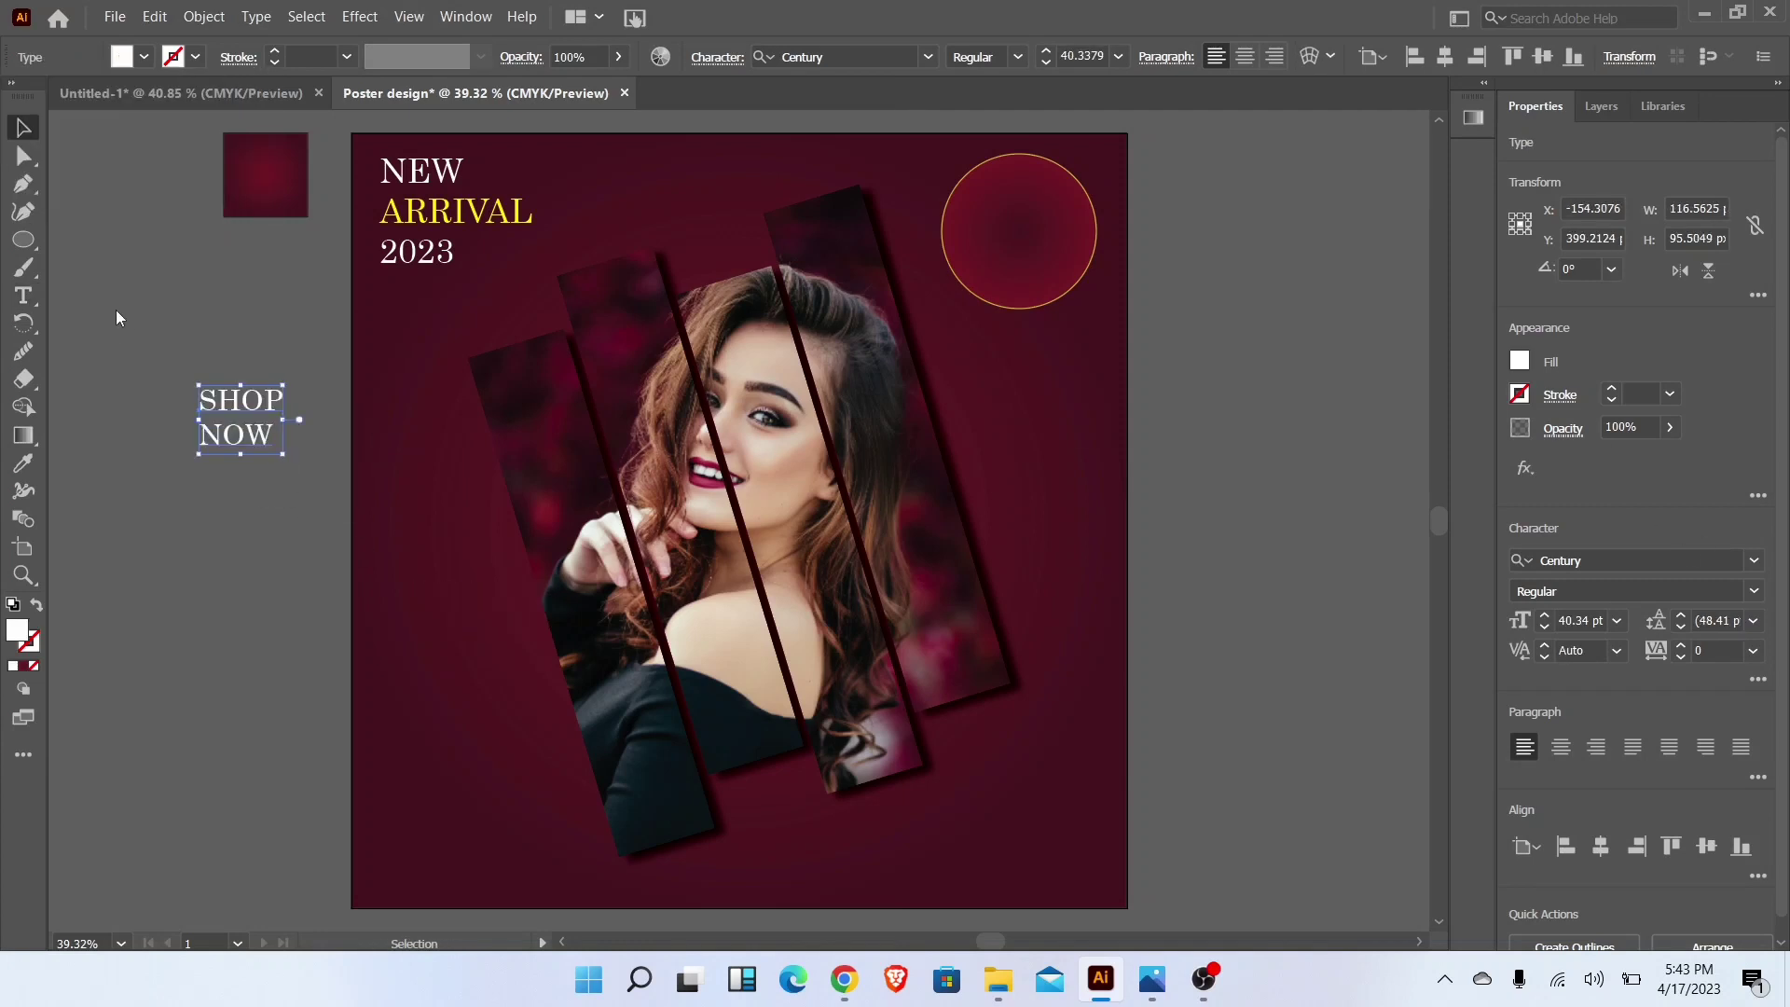
key(ctrl+shift+c)
drag(216, 439, 1050, 286)
click(1072, 274)
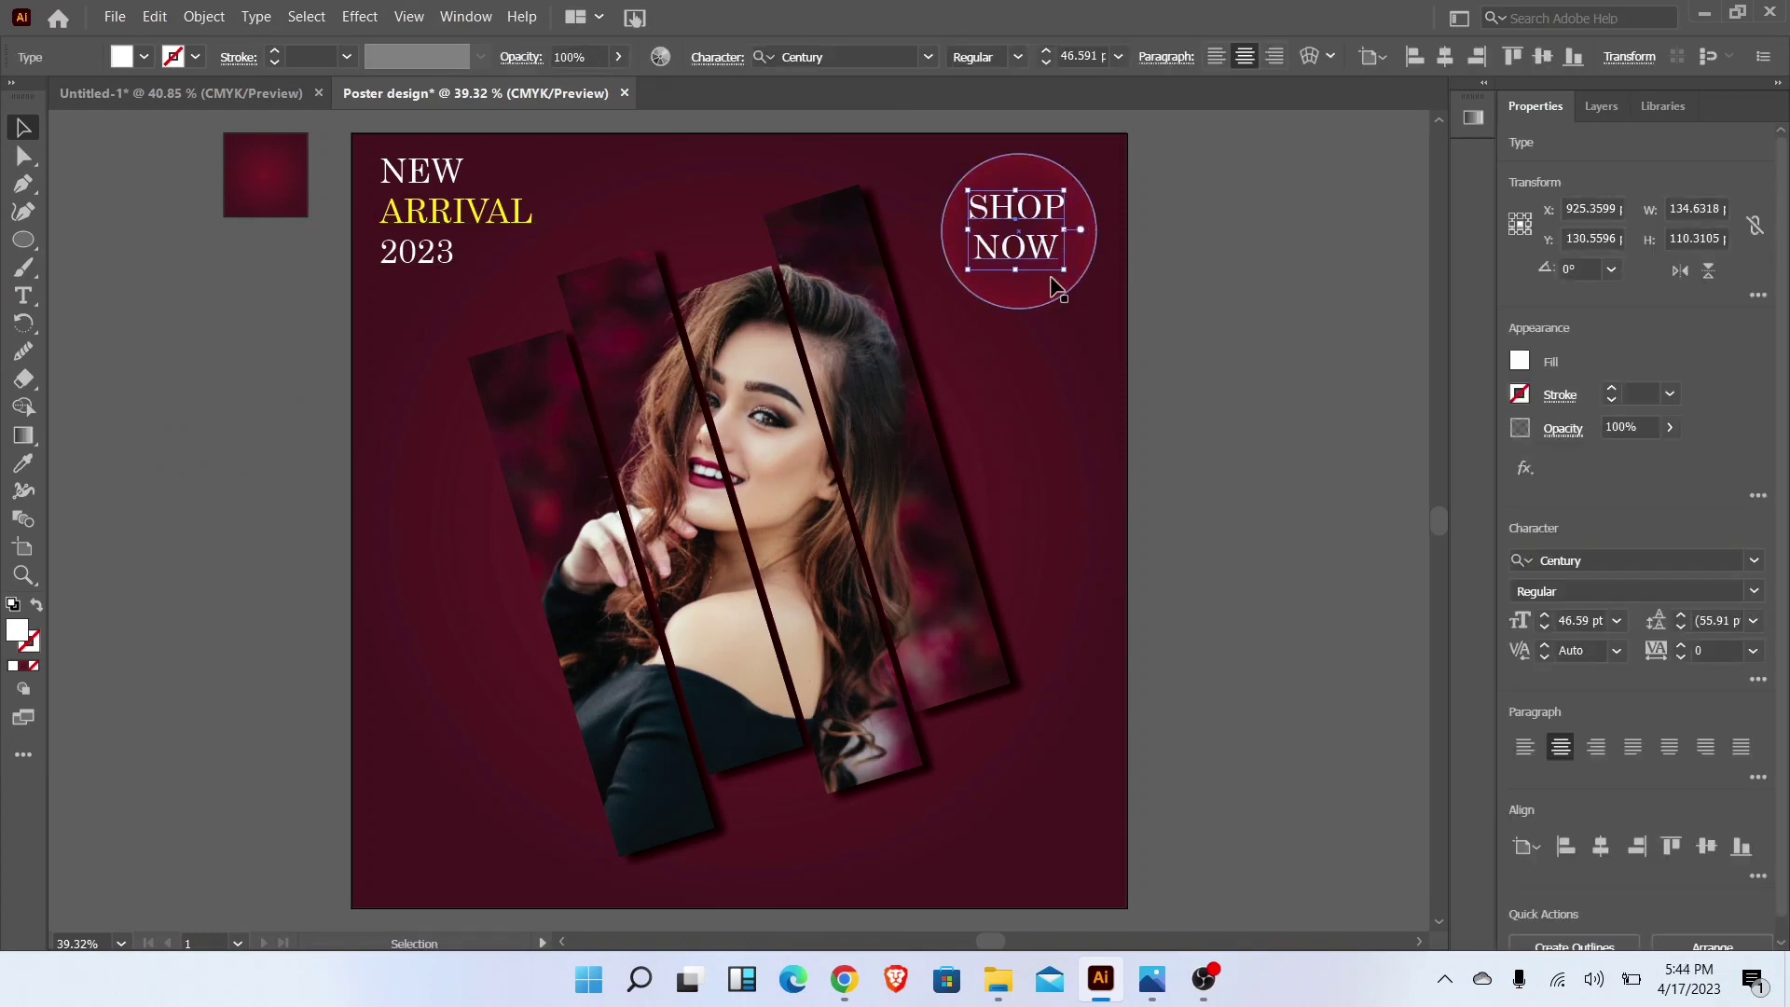
click(1230, 368)
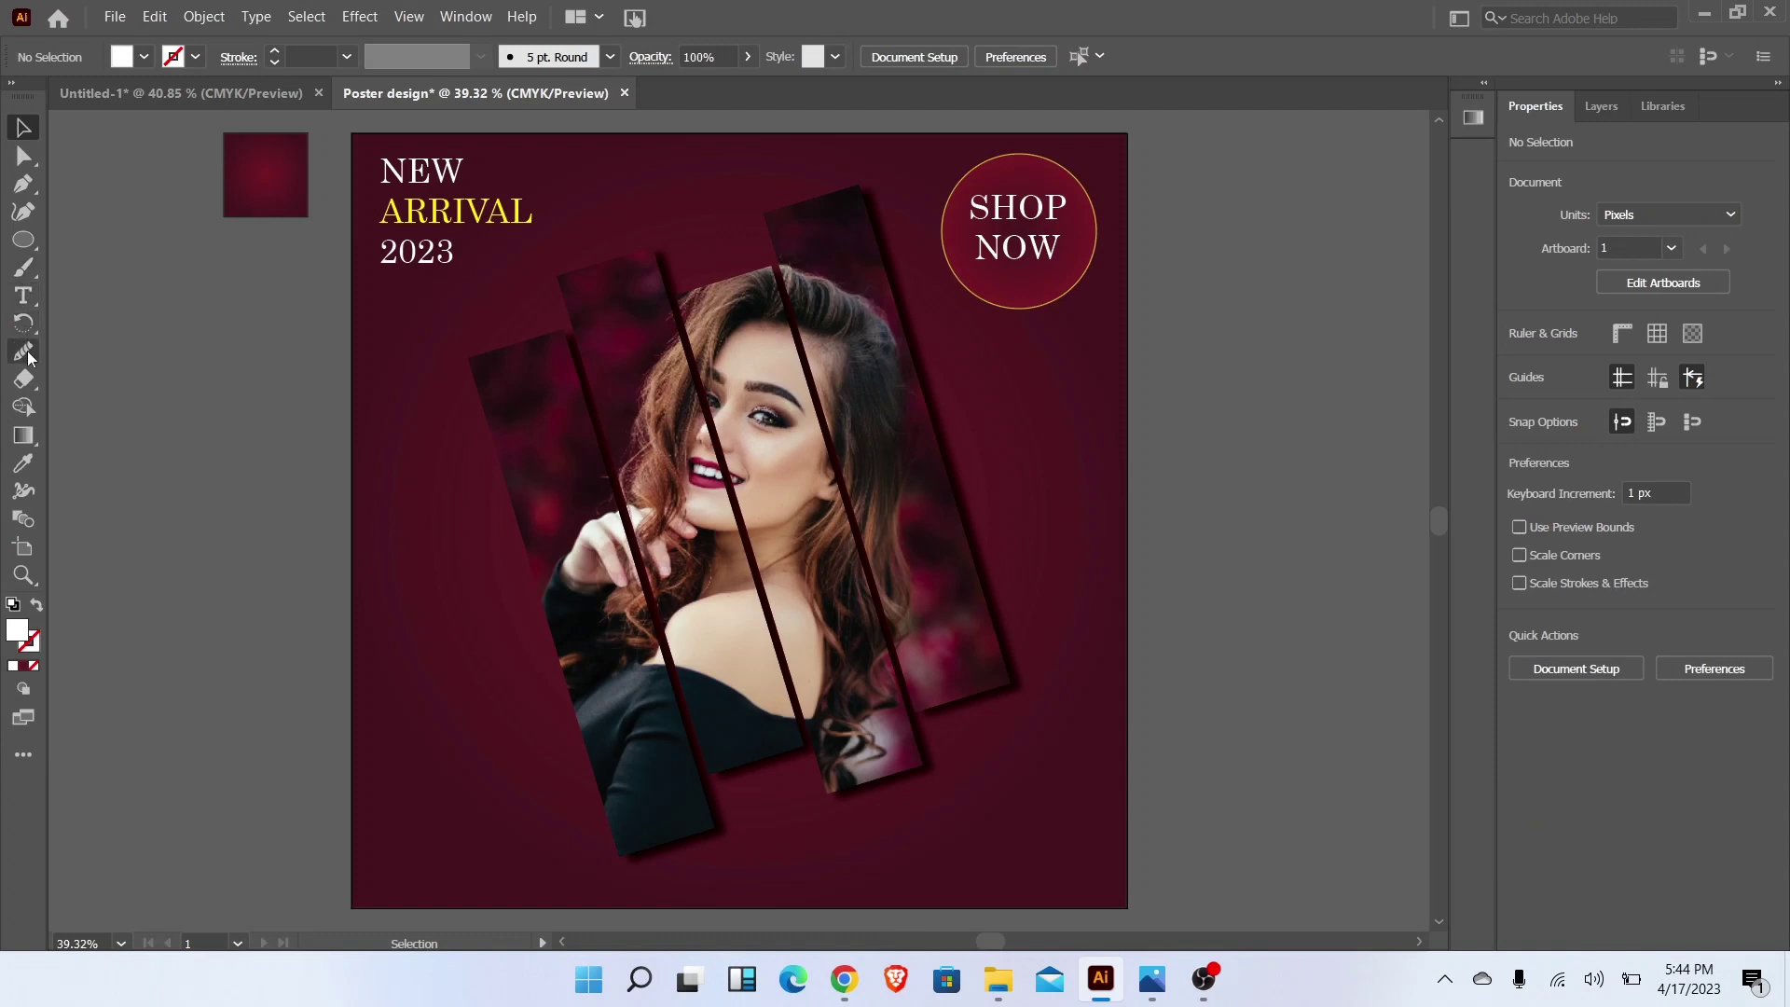
Step: Type a yellow 2023 at the lower left and enlarge it to about 82.58 pt
drag(23, 295, 97, 304)
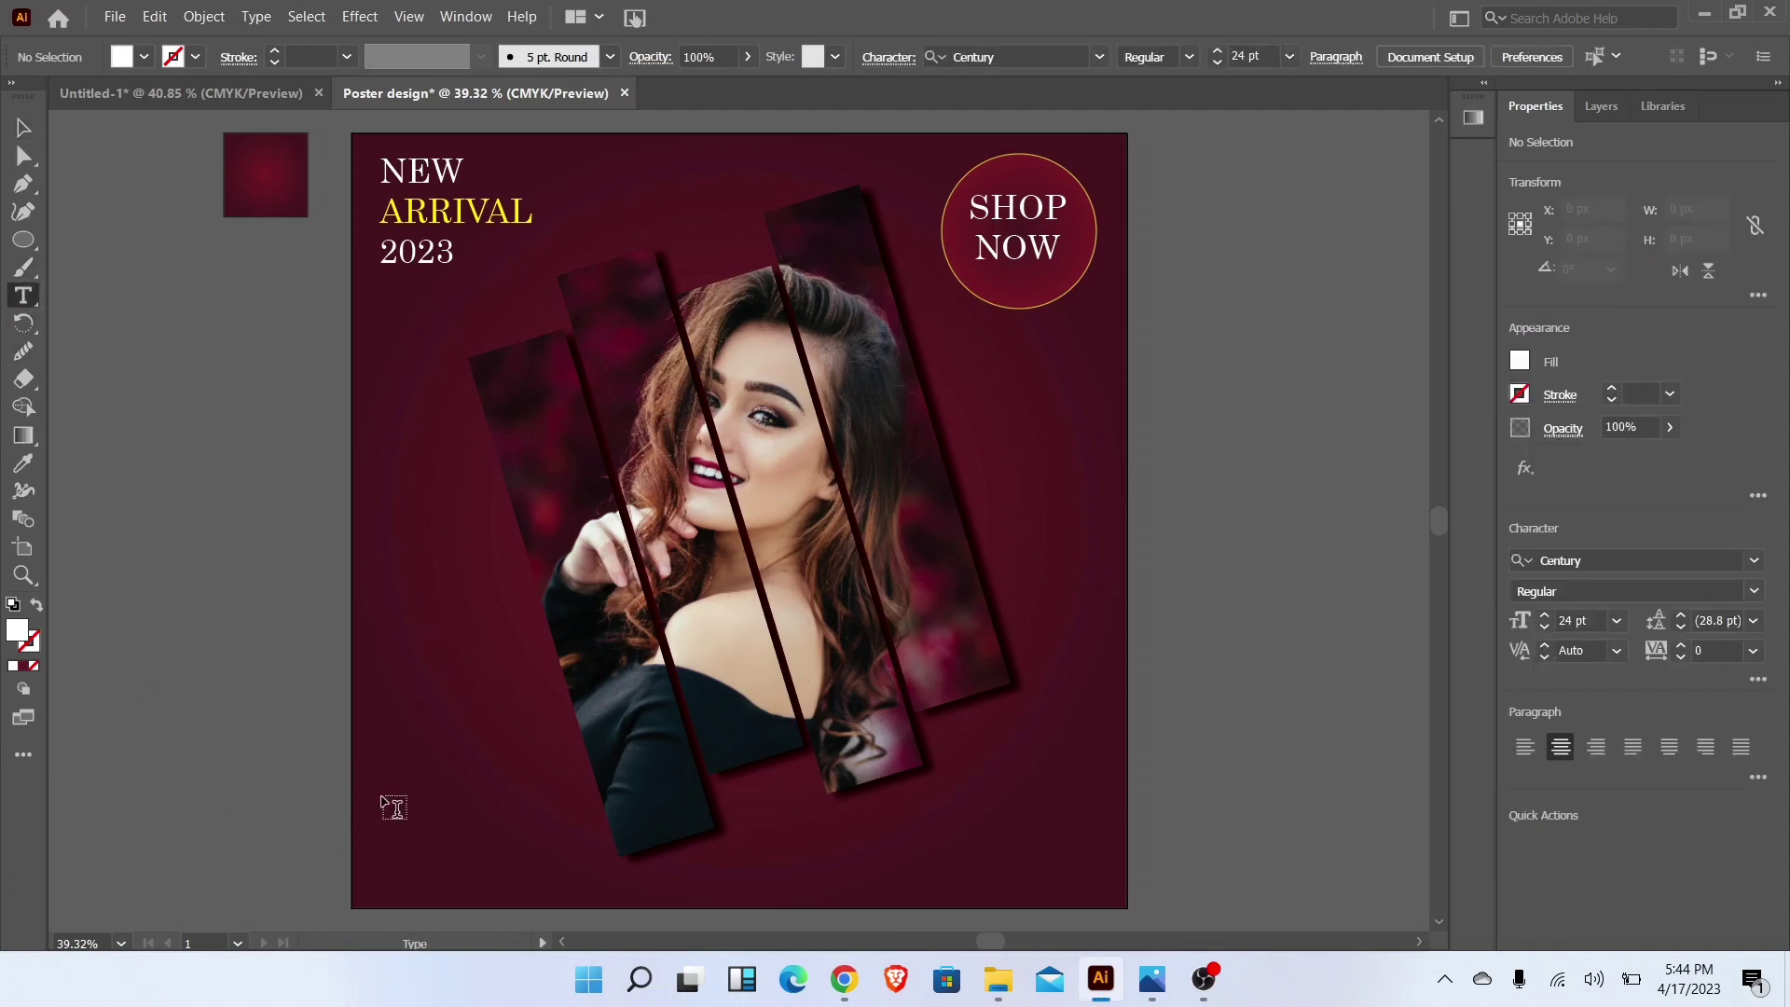
click(422, 723)
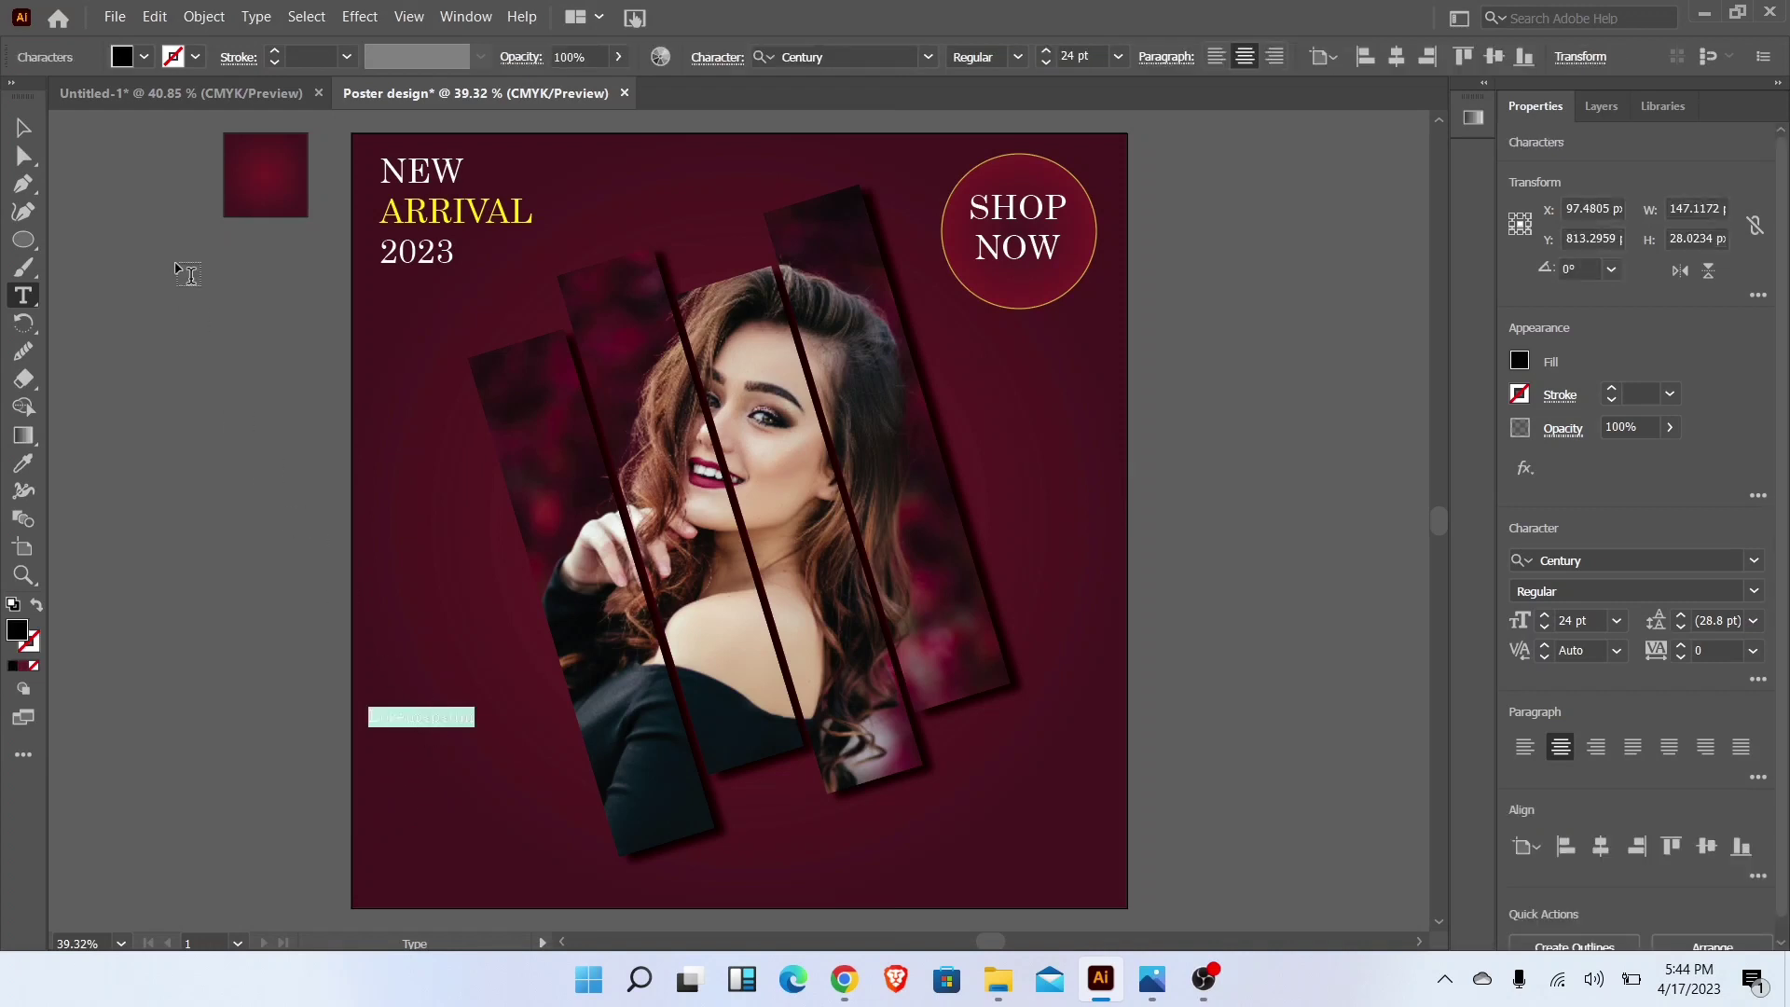
click(127, 59)
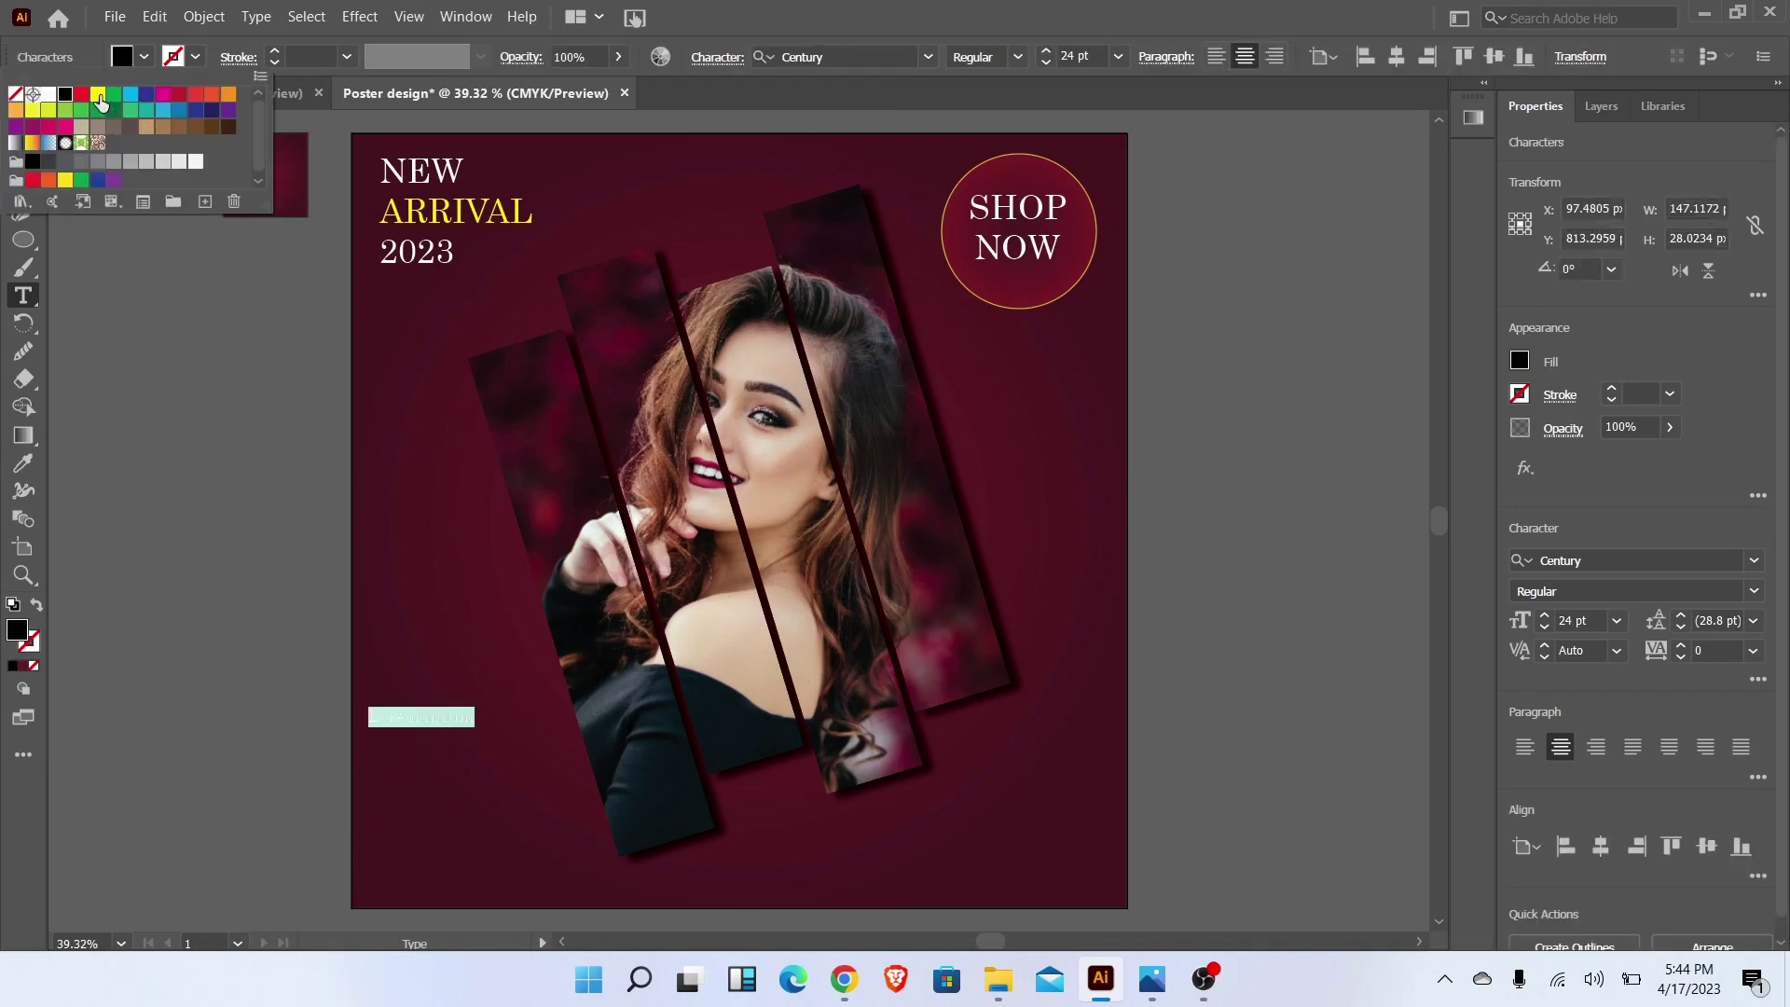
click(98, 95)
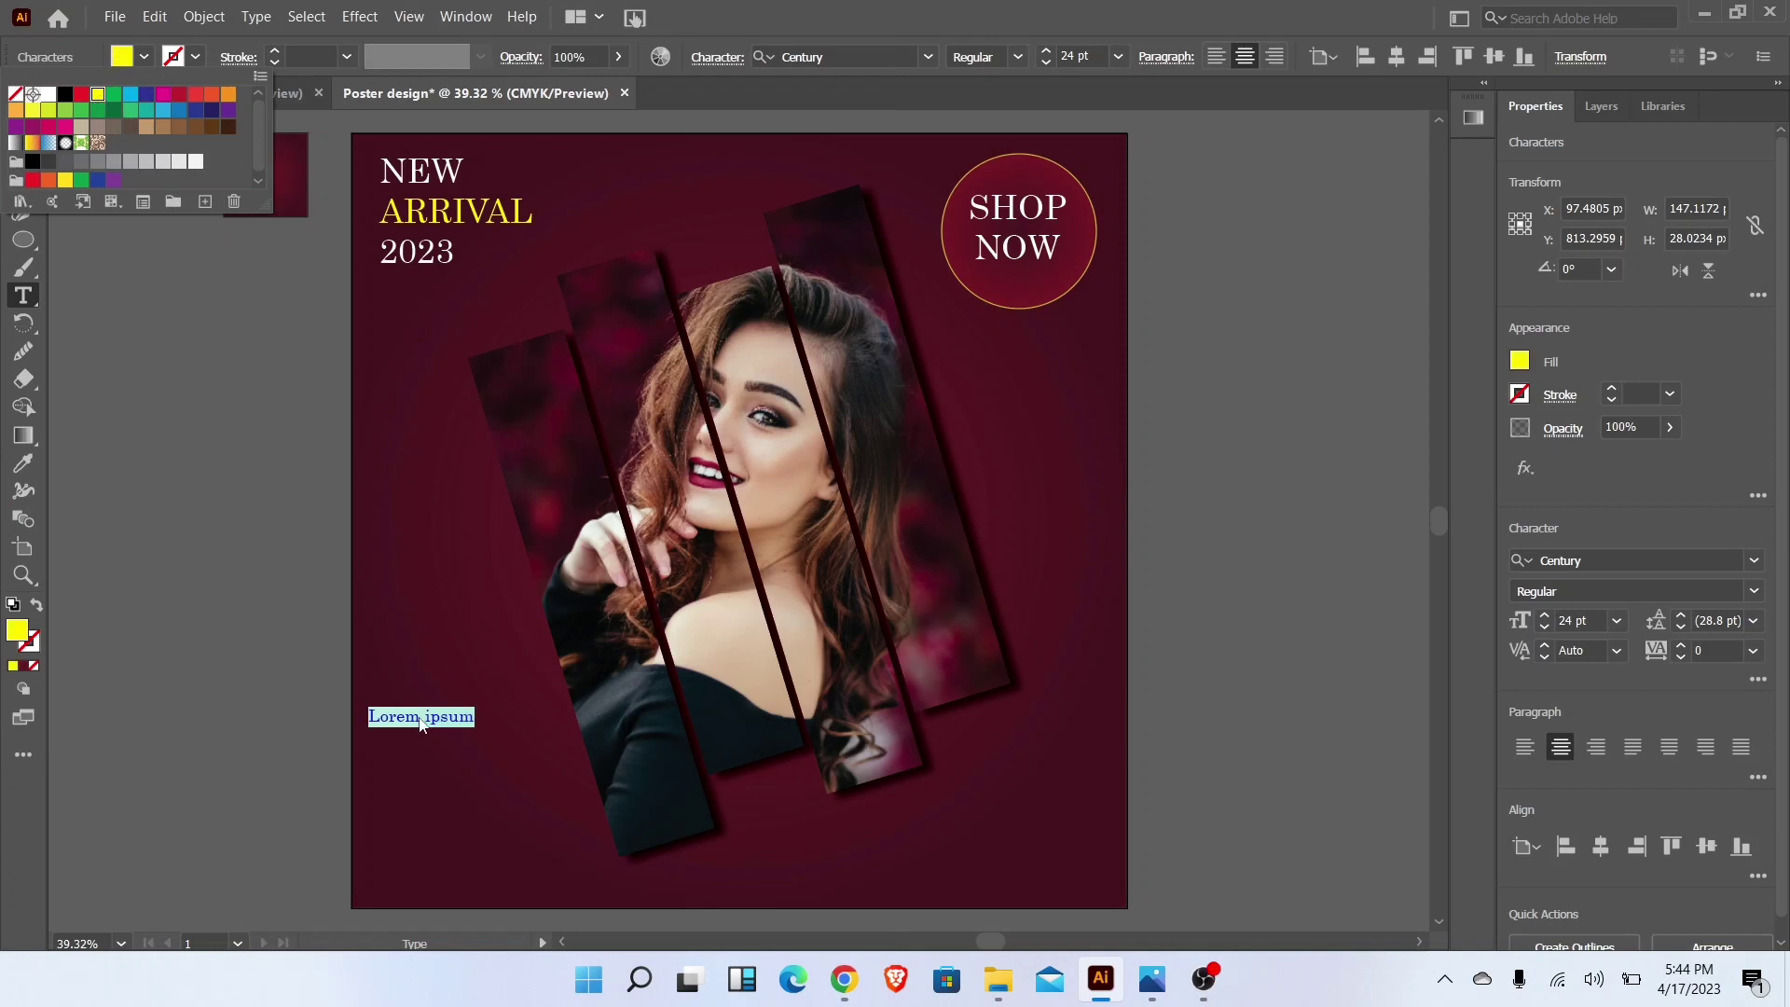
text(2023)
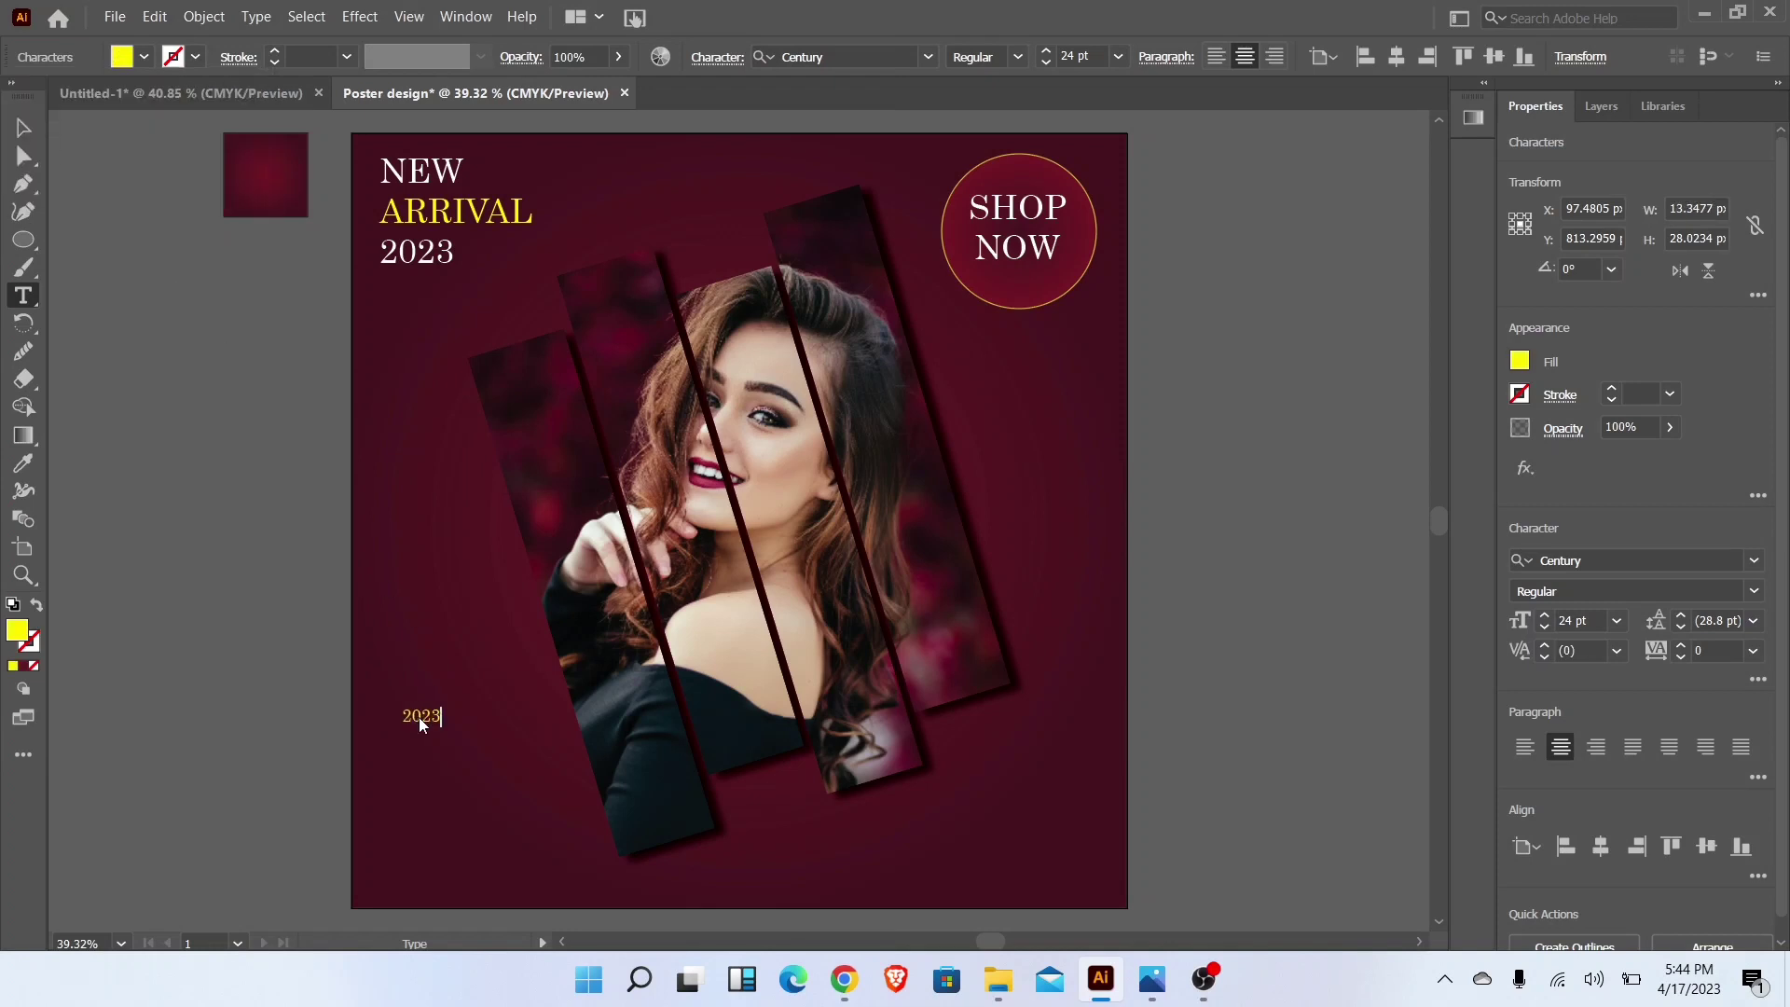
click(23, 128)
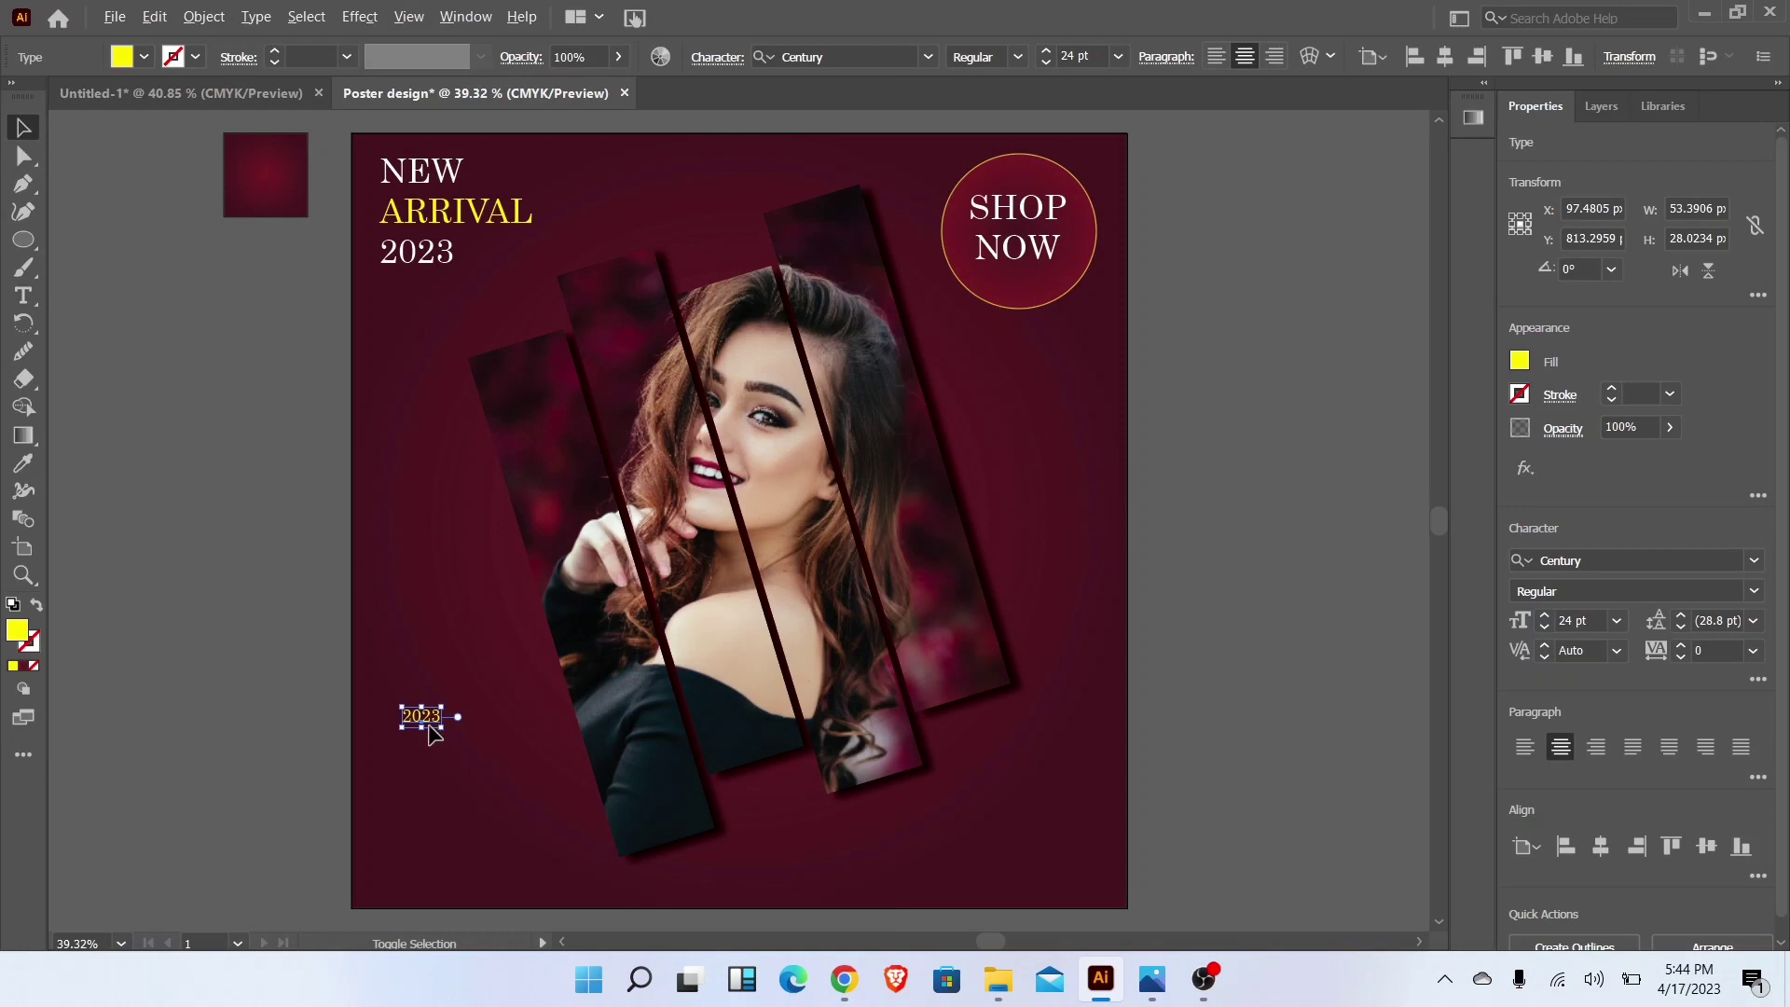
drag(457, 738, 499, 747)
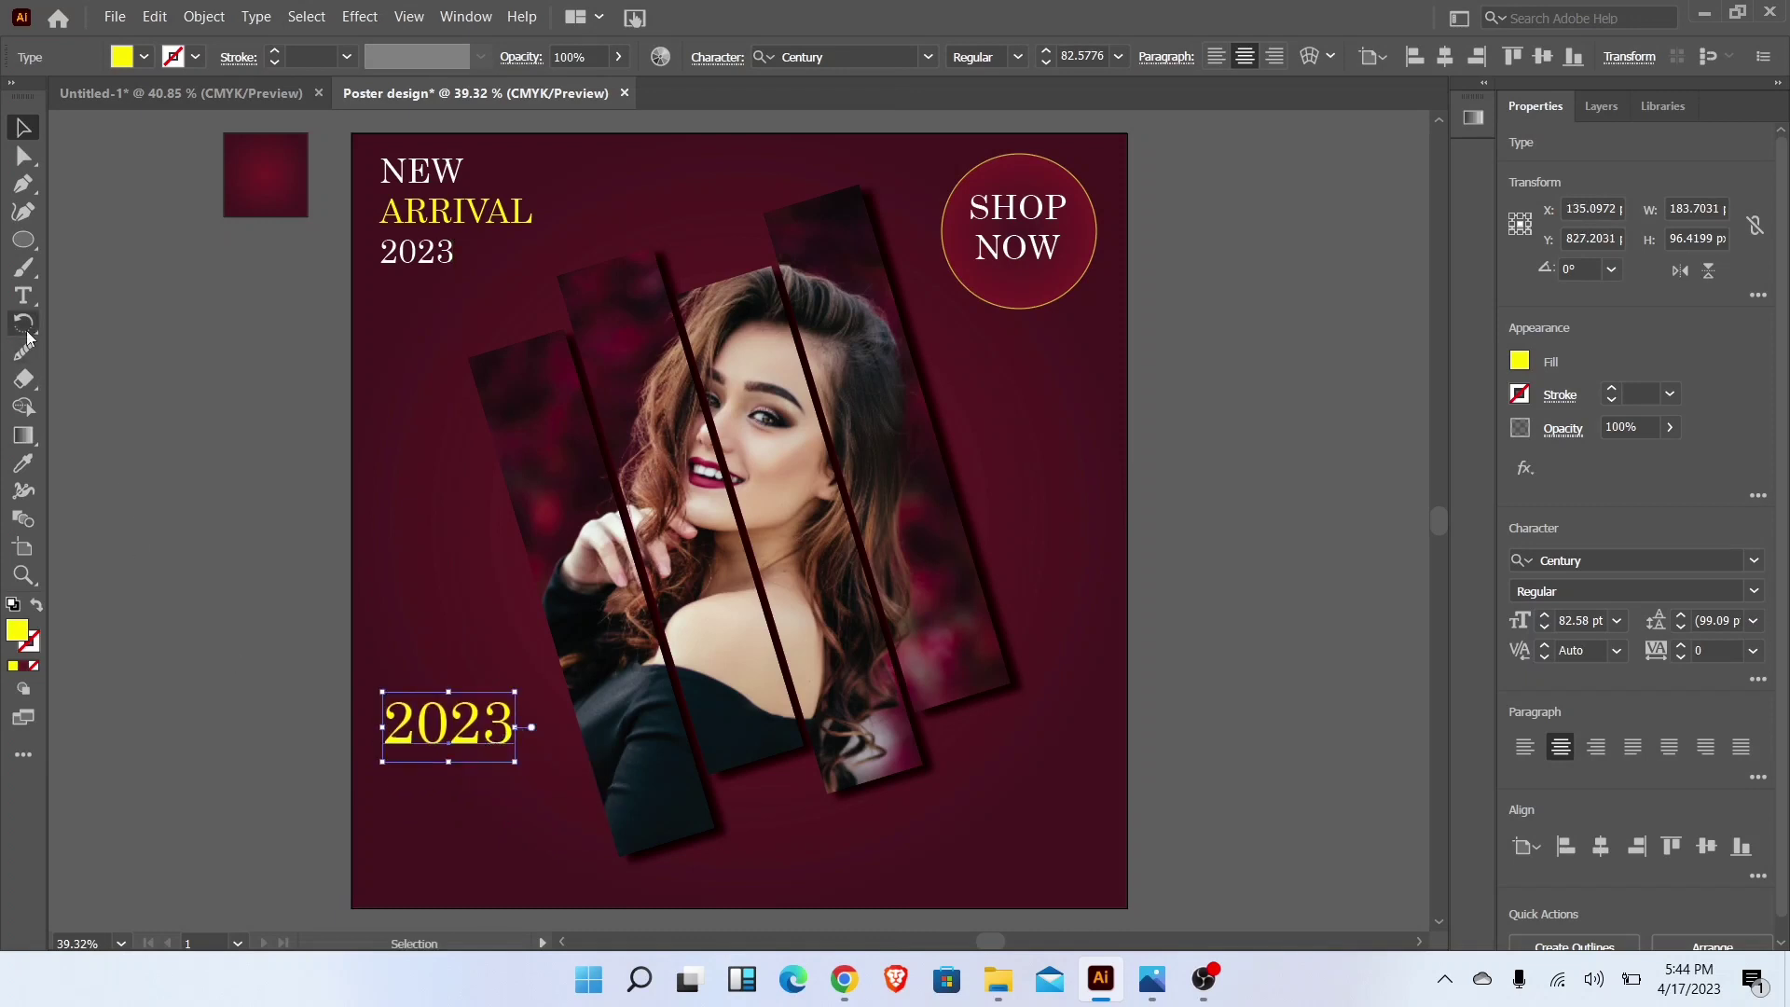
click(24, 297)
Step: Type FASHION, make it white, and set it beside the poster's lower left
click(390, 572)
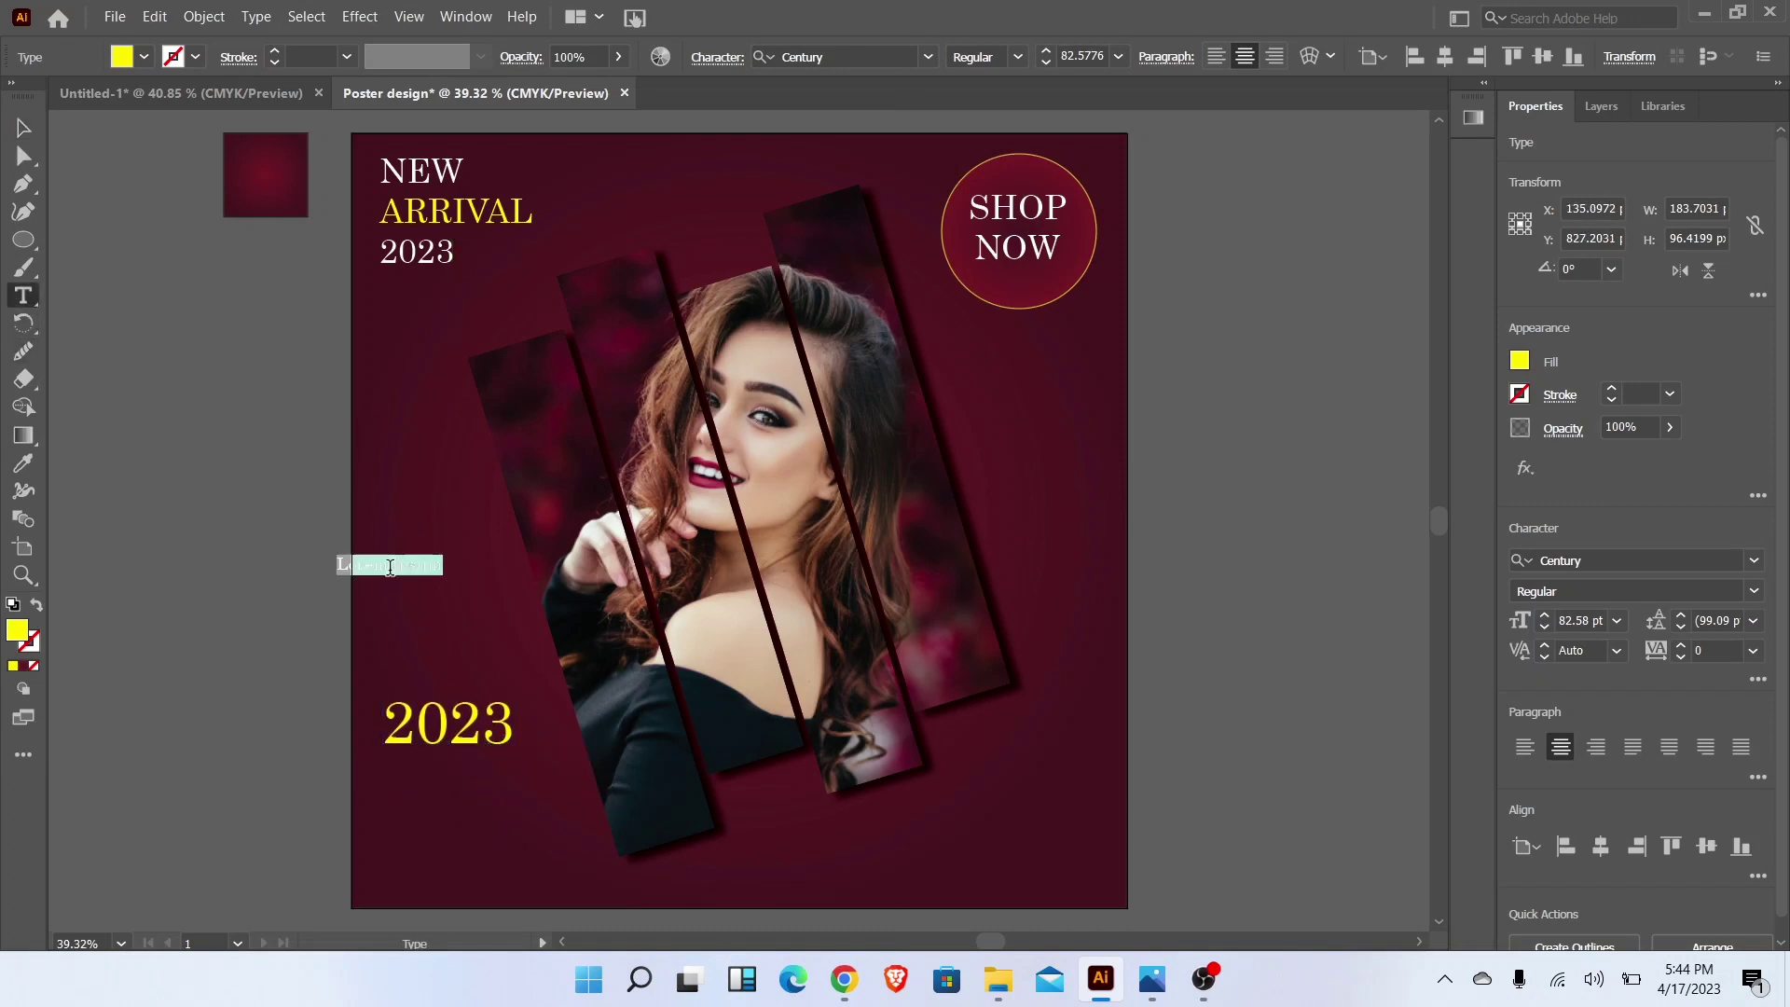
key(BackSpace)
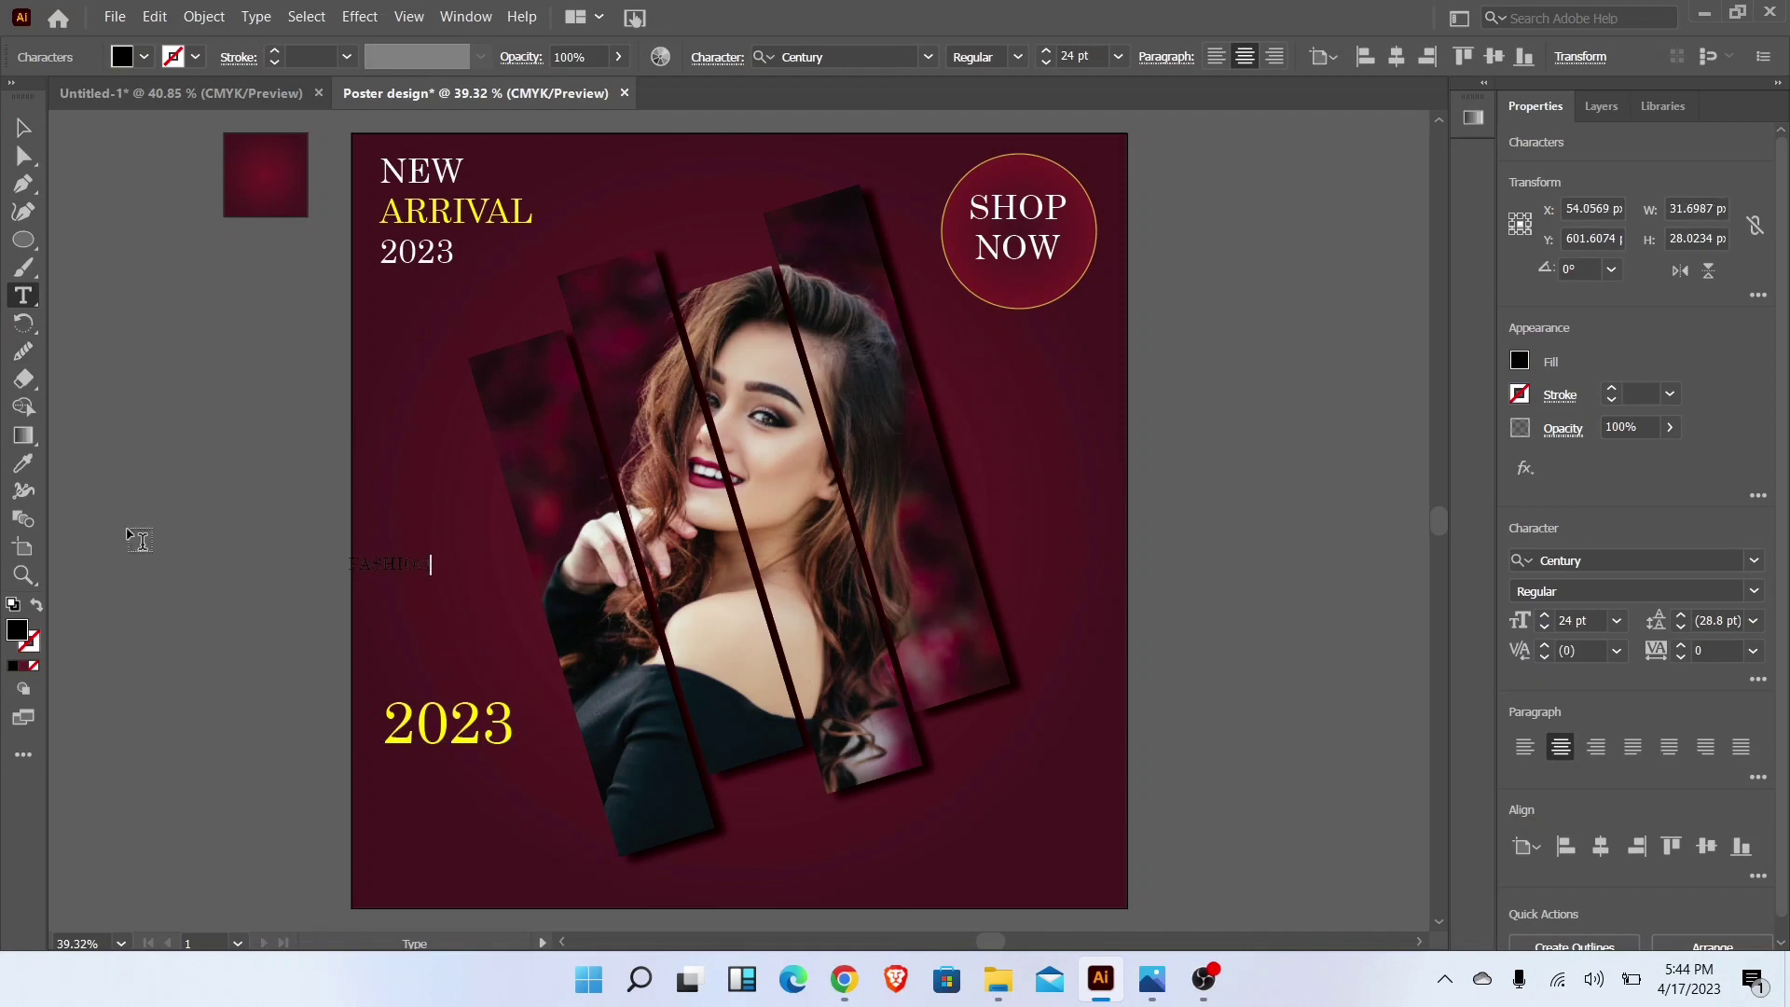
click(23, 128)
drag(407, 583, 270, 668)
click(144, 56)
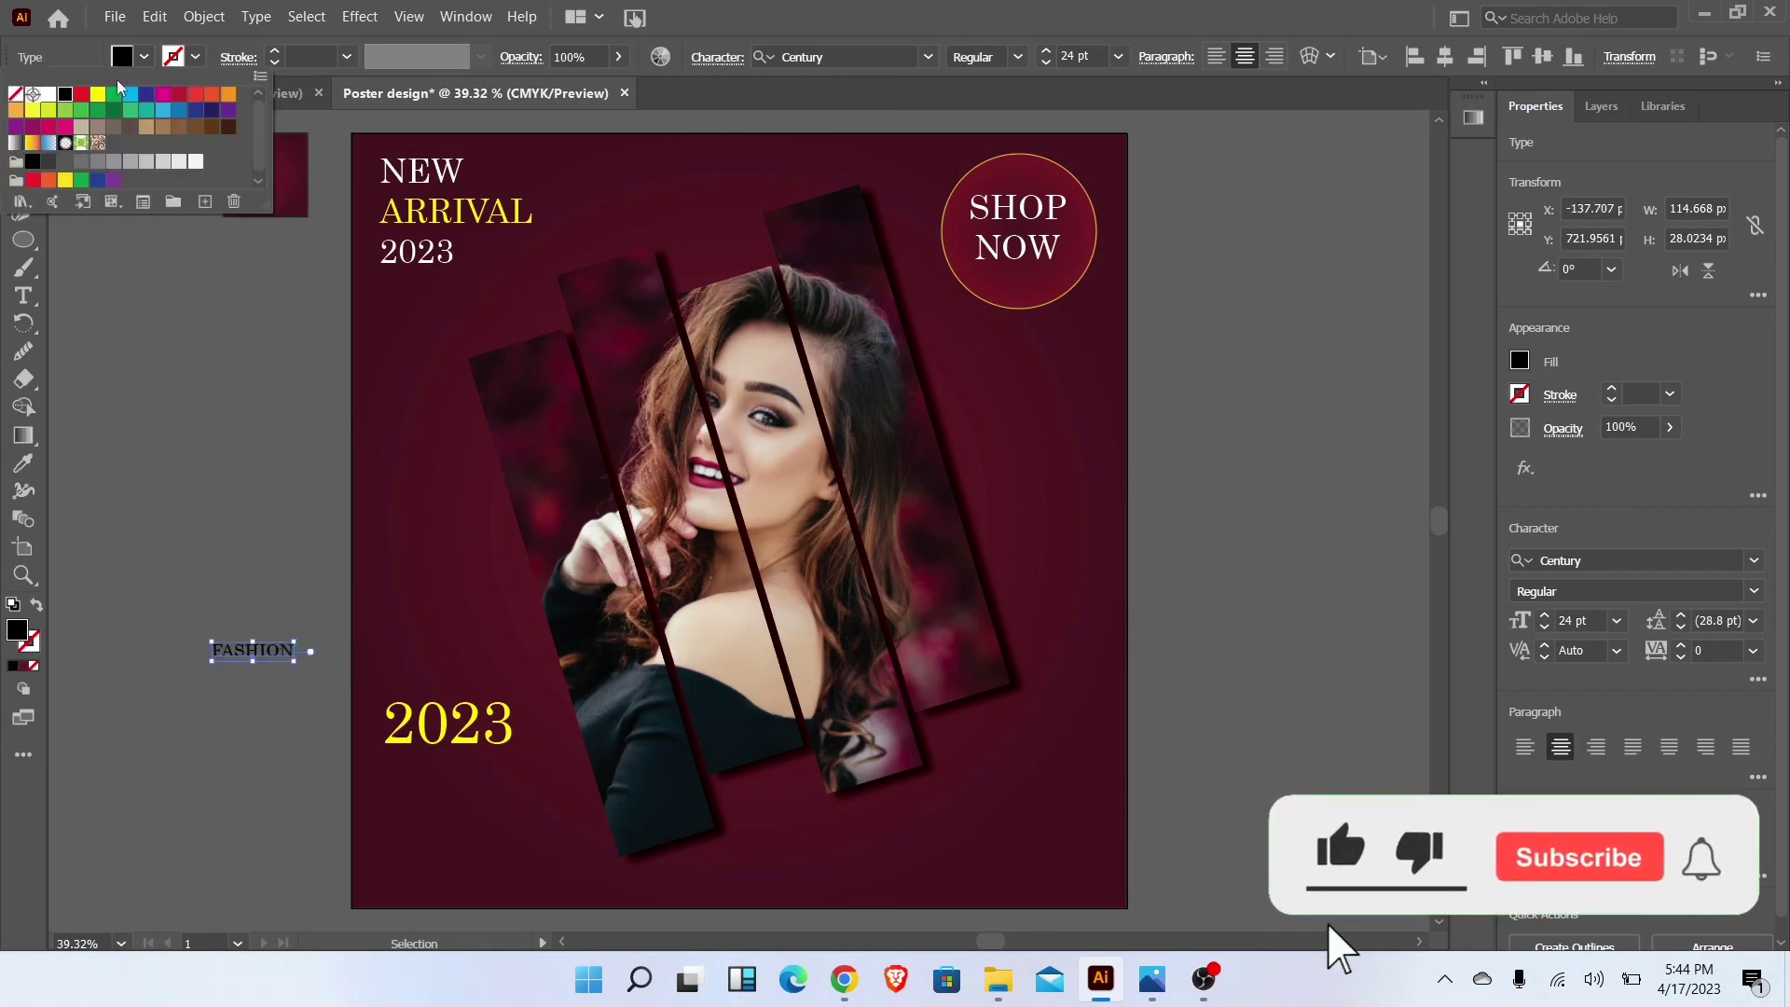
click(66, 105)
click(294, 788)
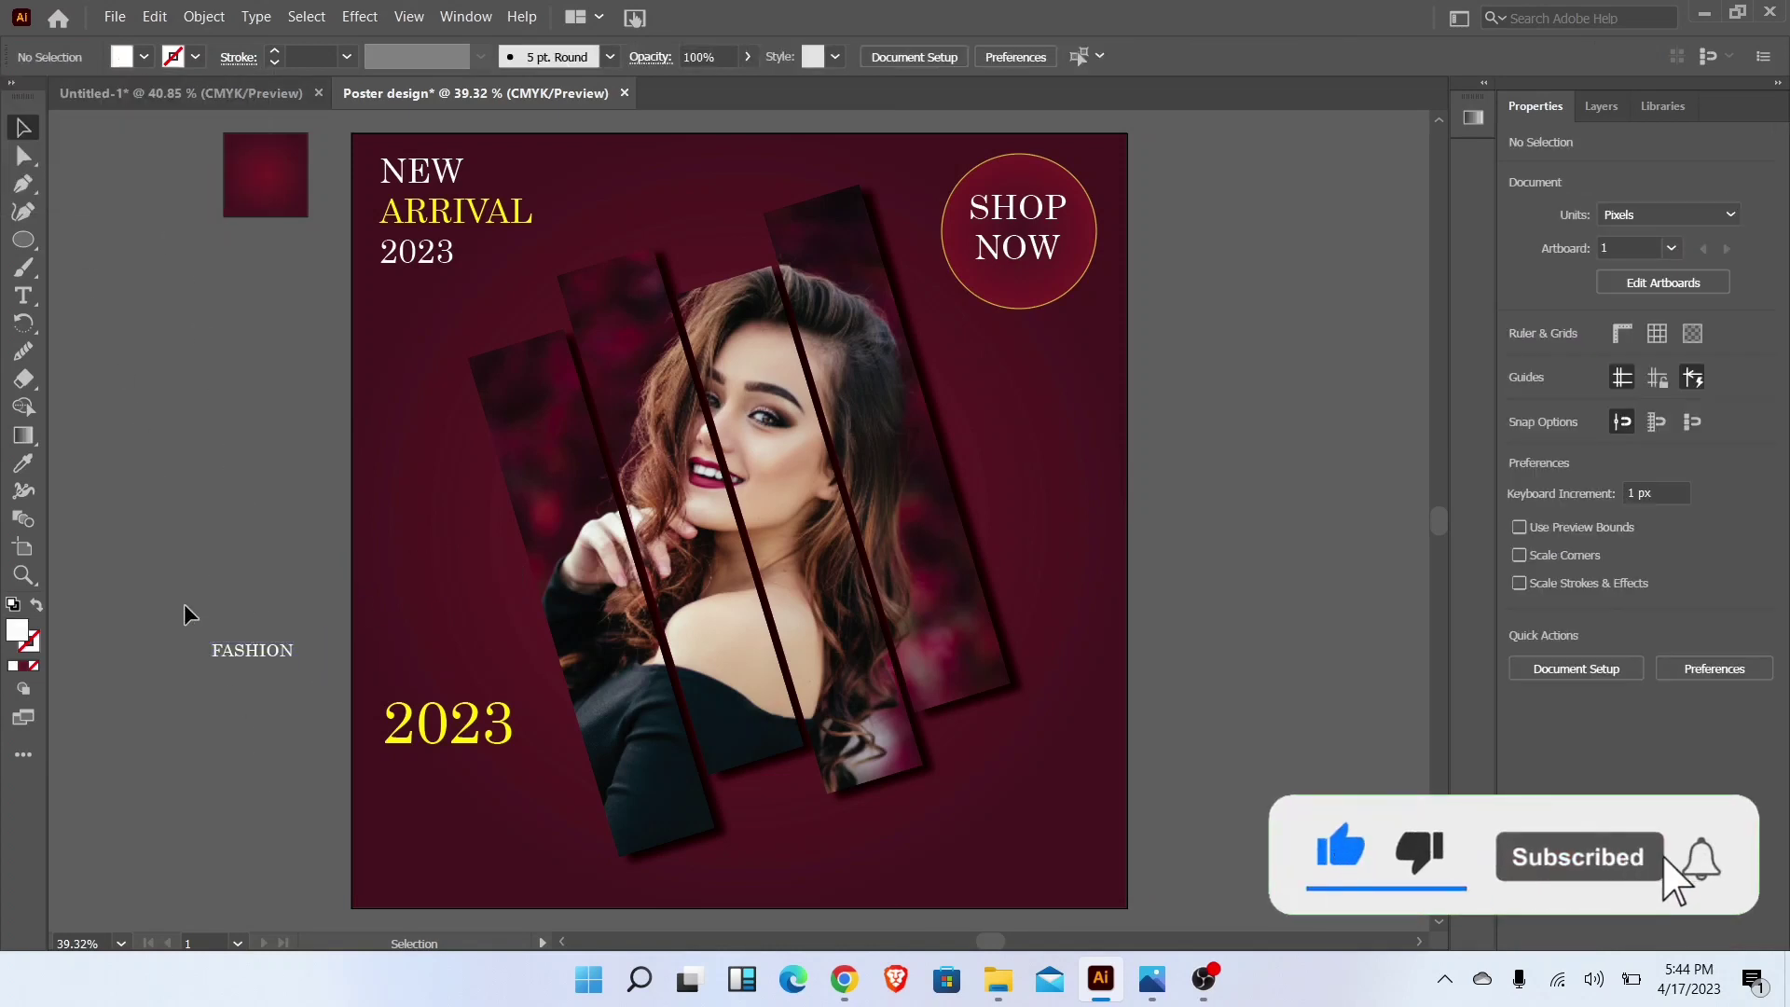
Step: Enlarge FASHION to about 32 pt under the yellow 2023 and widen its tracking to 100
click(289, 653)
drag(300, 678, 309, 664)
drag(482, 820, 462, 764)
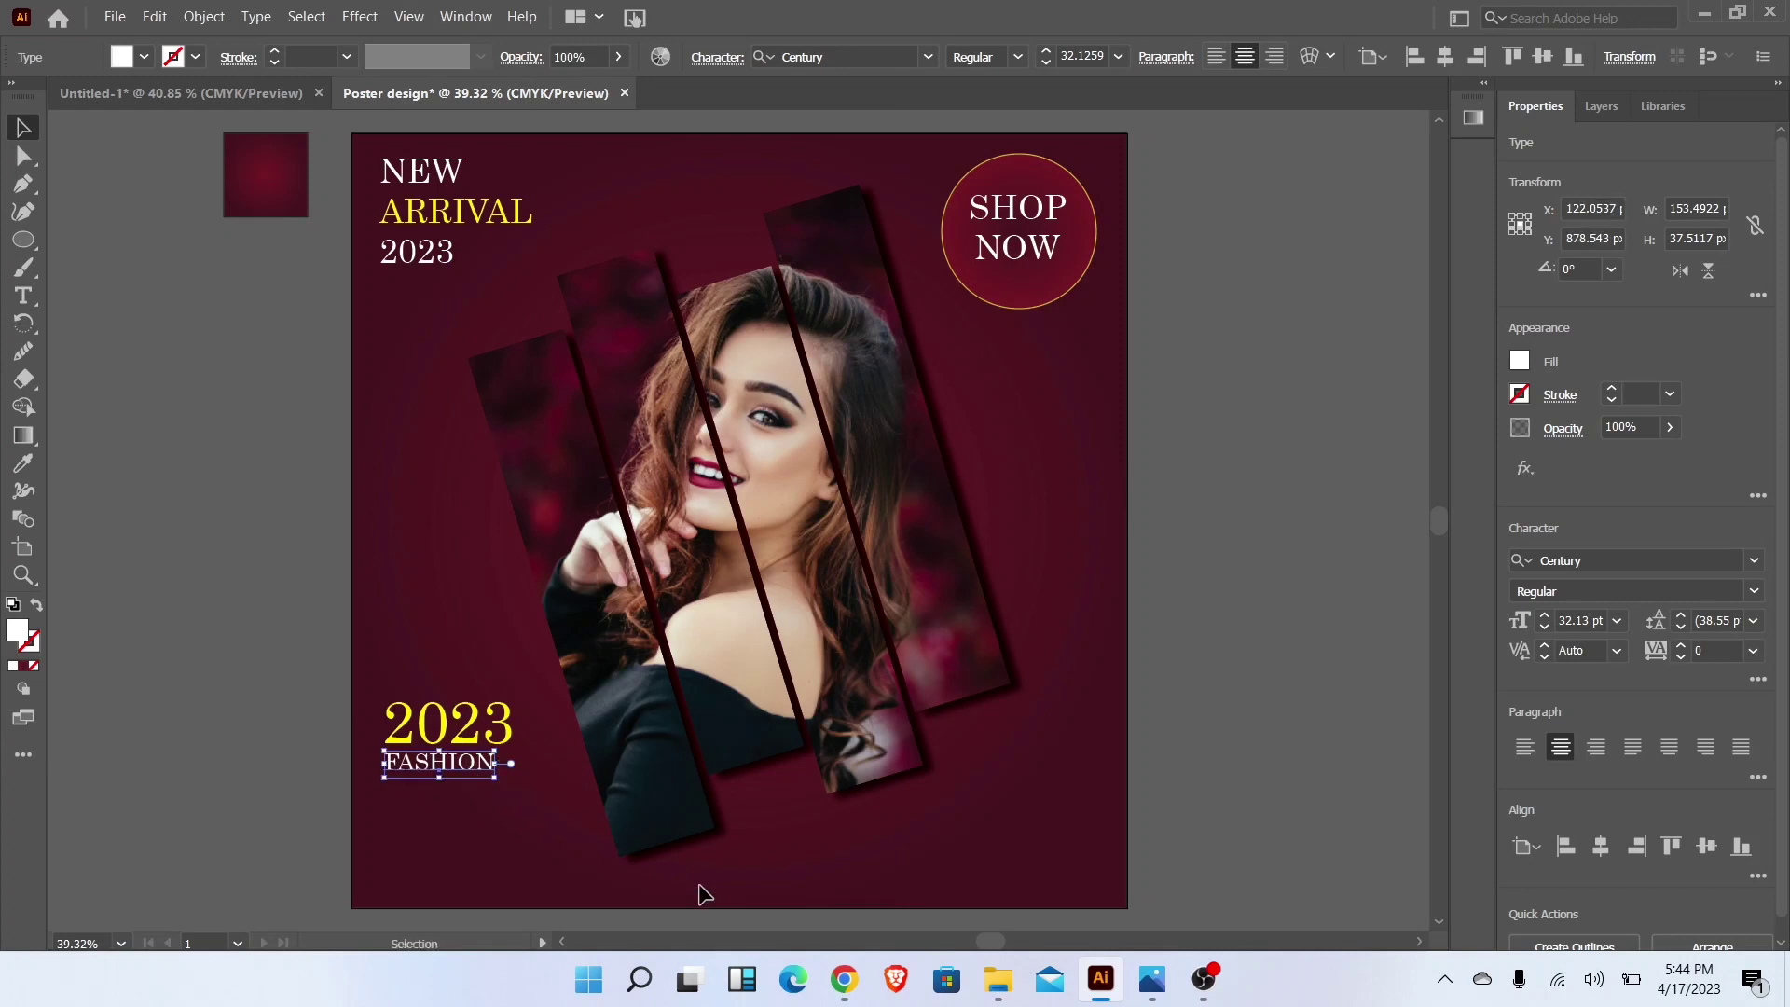
key(alt+Right)
key(alt+Right)
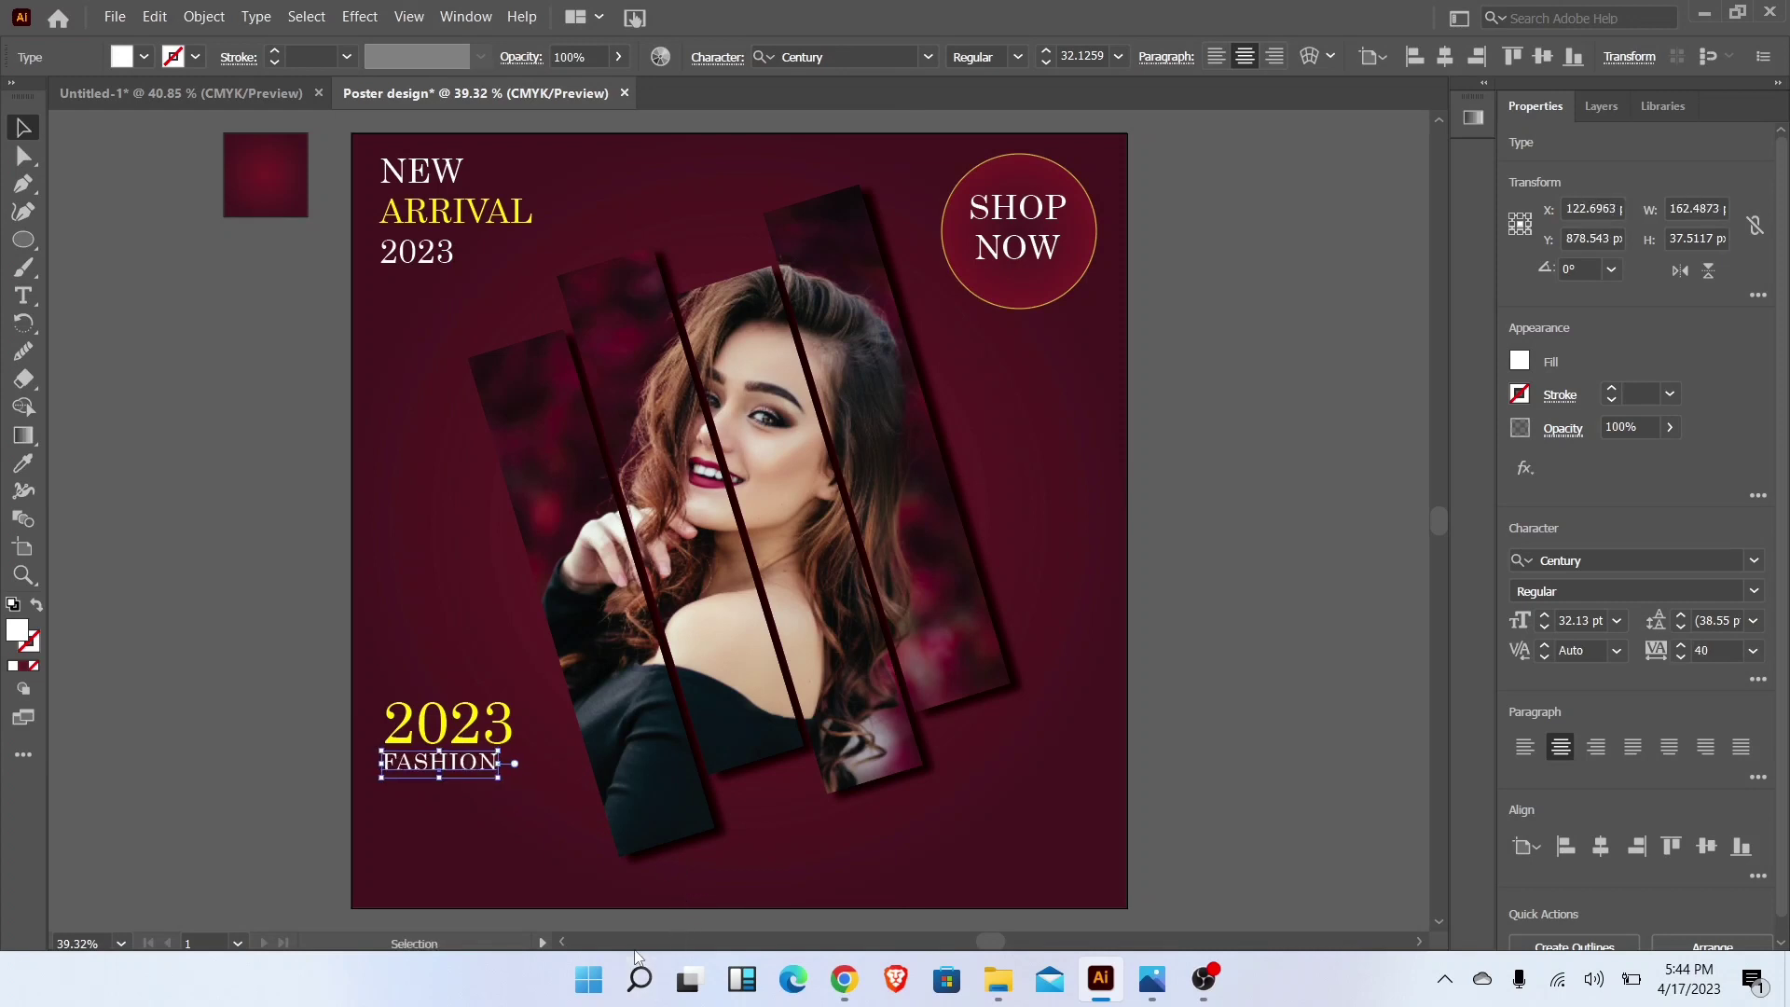
key(alt+Right)
key(alt+Right)
key(alt+Right)
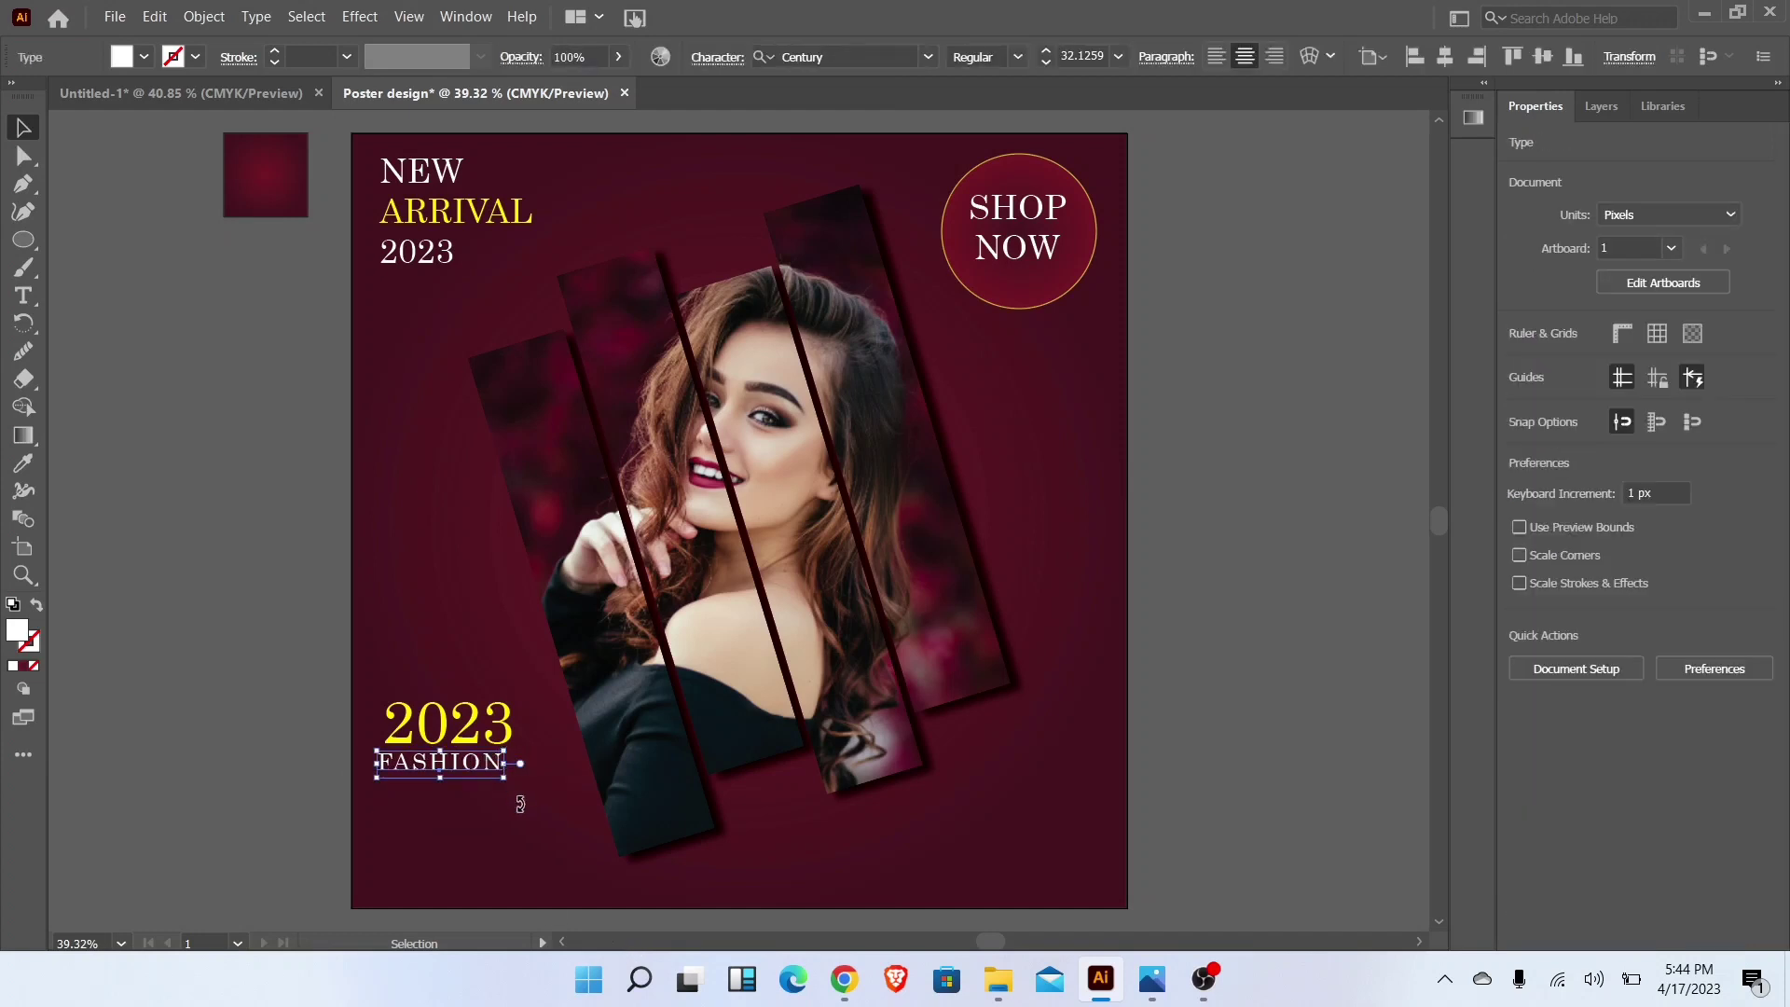
key(Right)
key(Right)
key(Right)
key(Right)
key(Right)
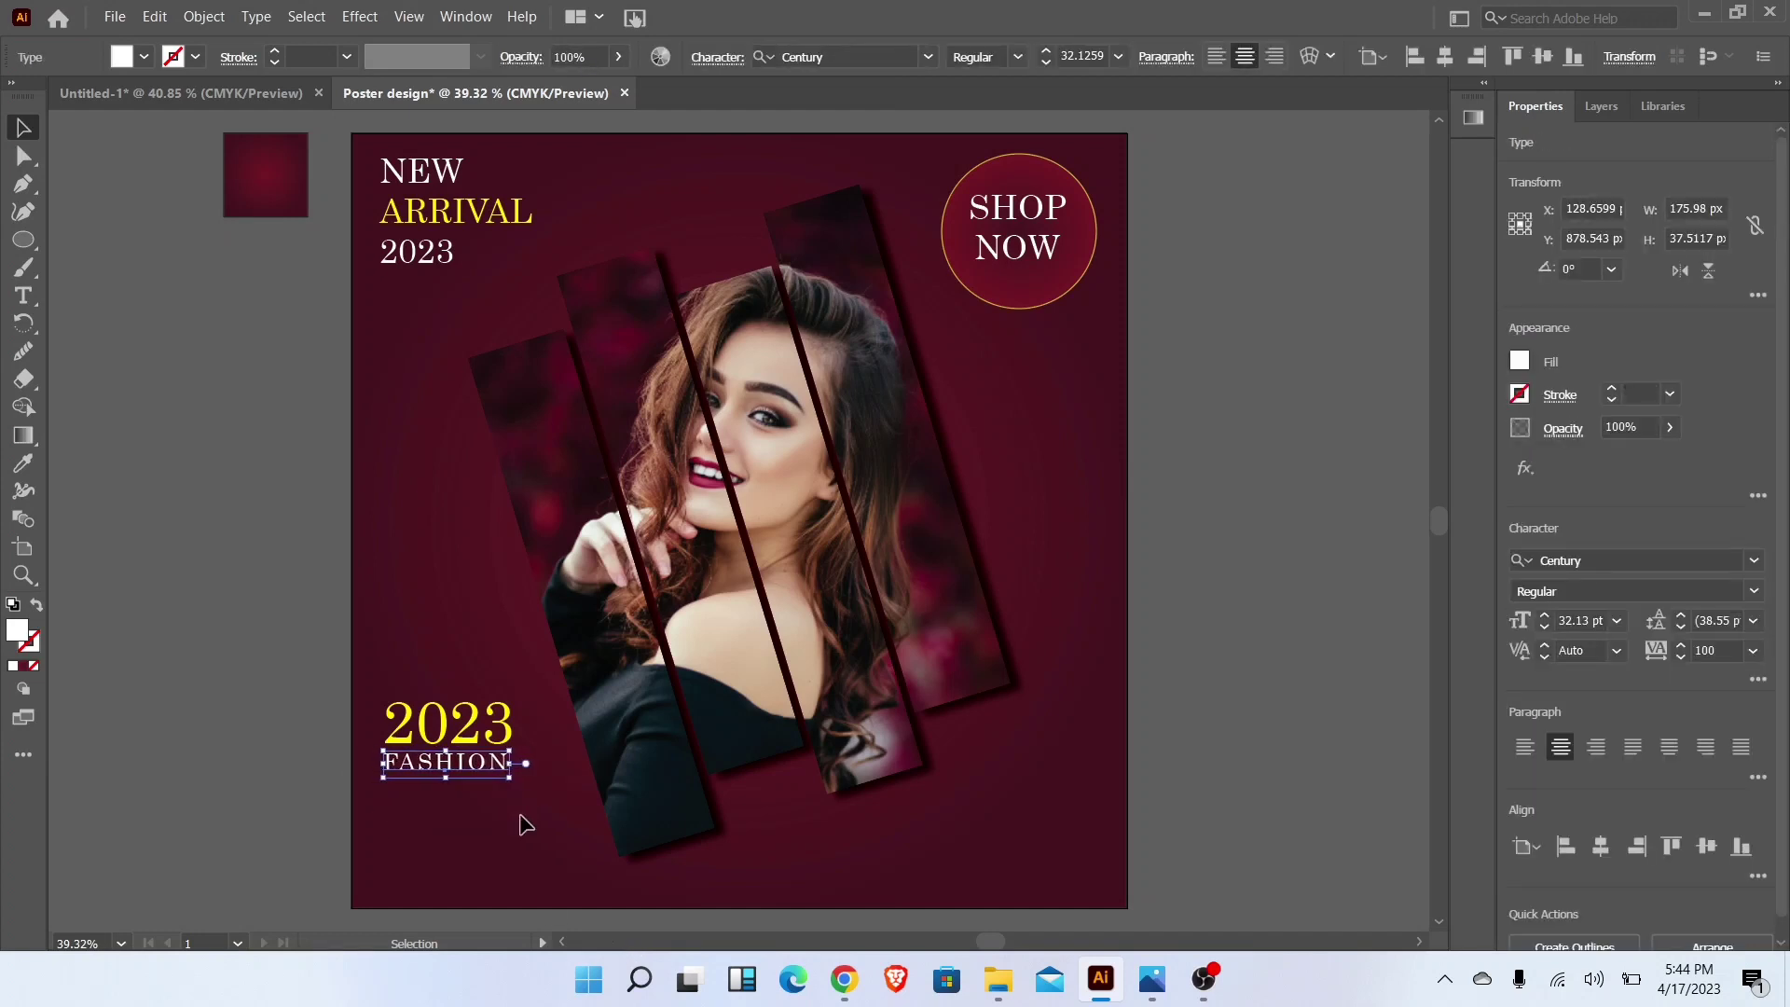
click(327, 800)
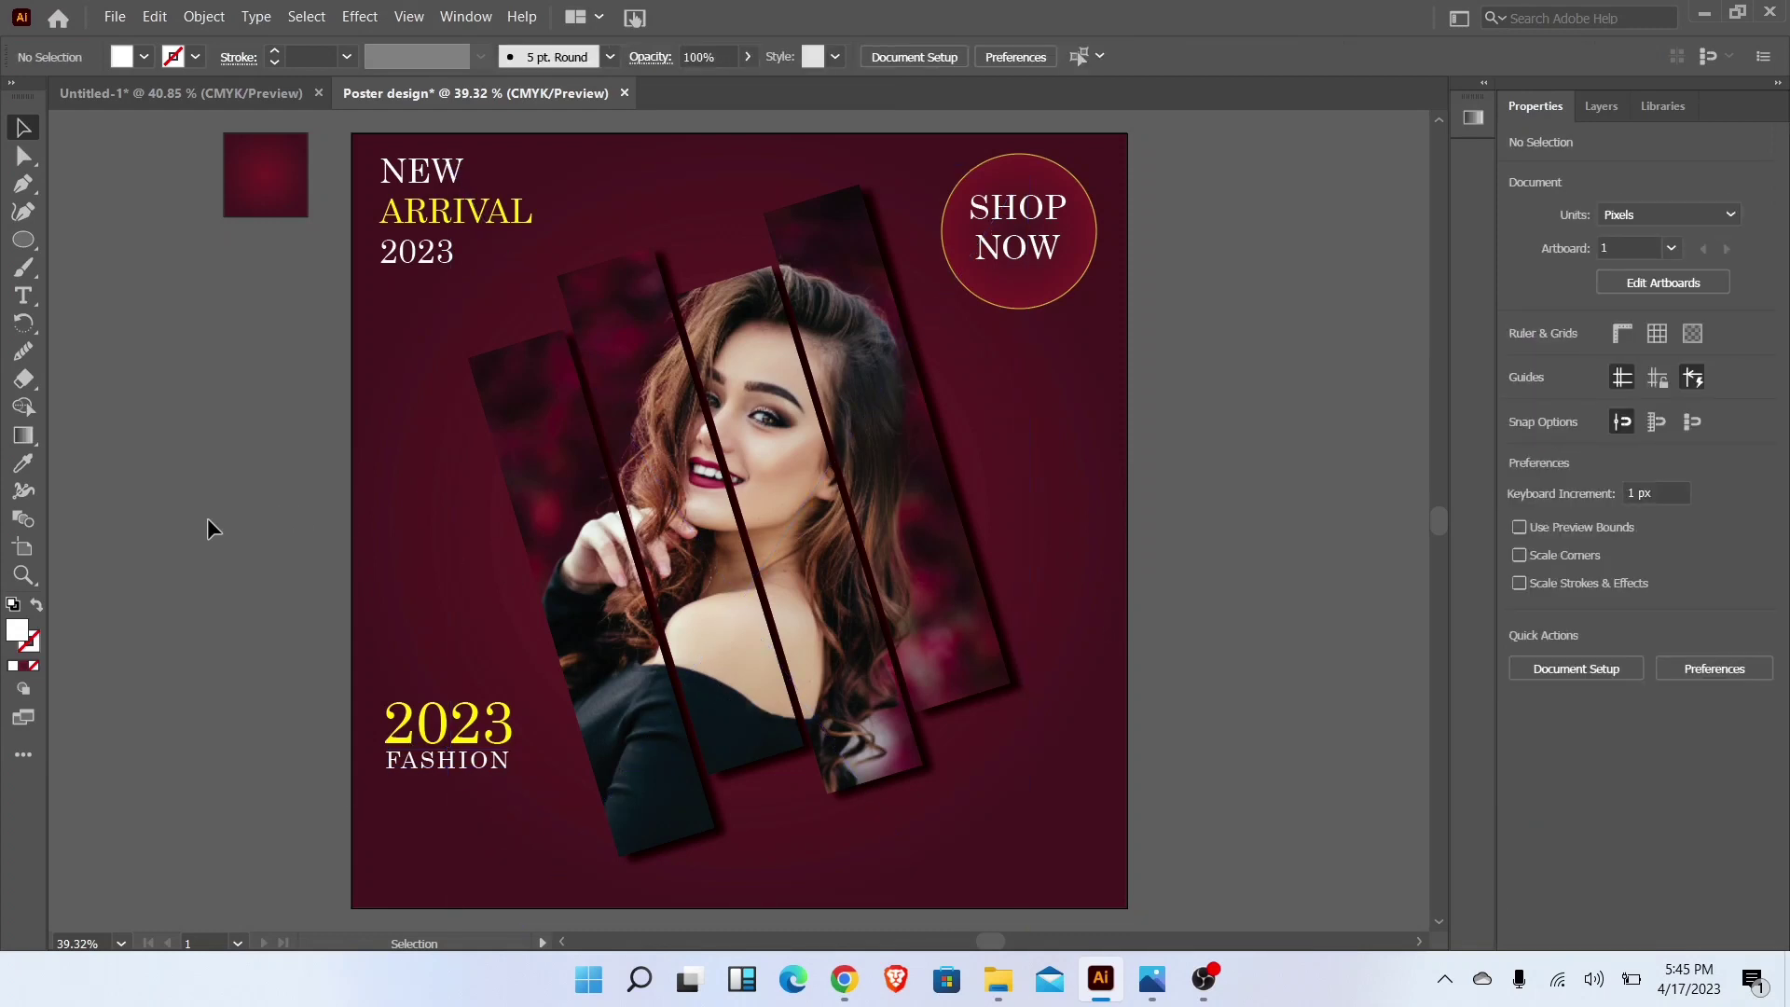
Step: Add white '50%' text, enlarge it to about 88 pt, and place it at the poster's lower right
drag(23, 295, 82, 295)
click(206, 319)
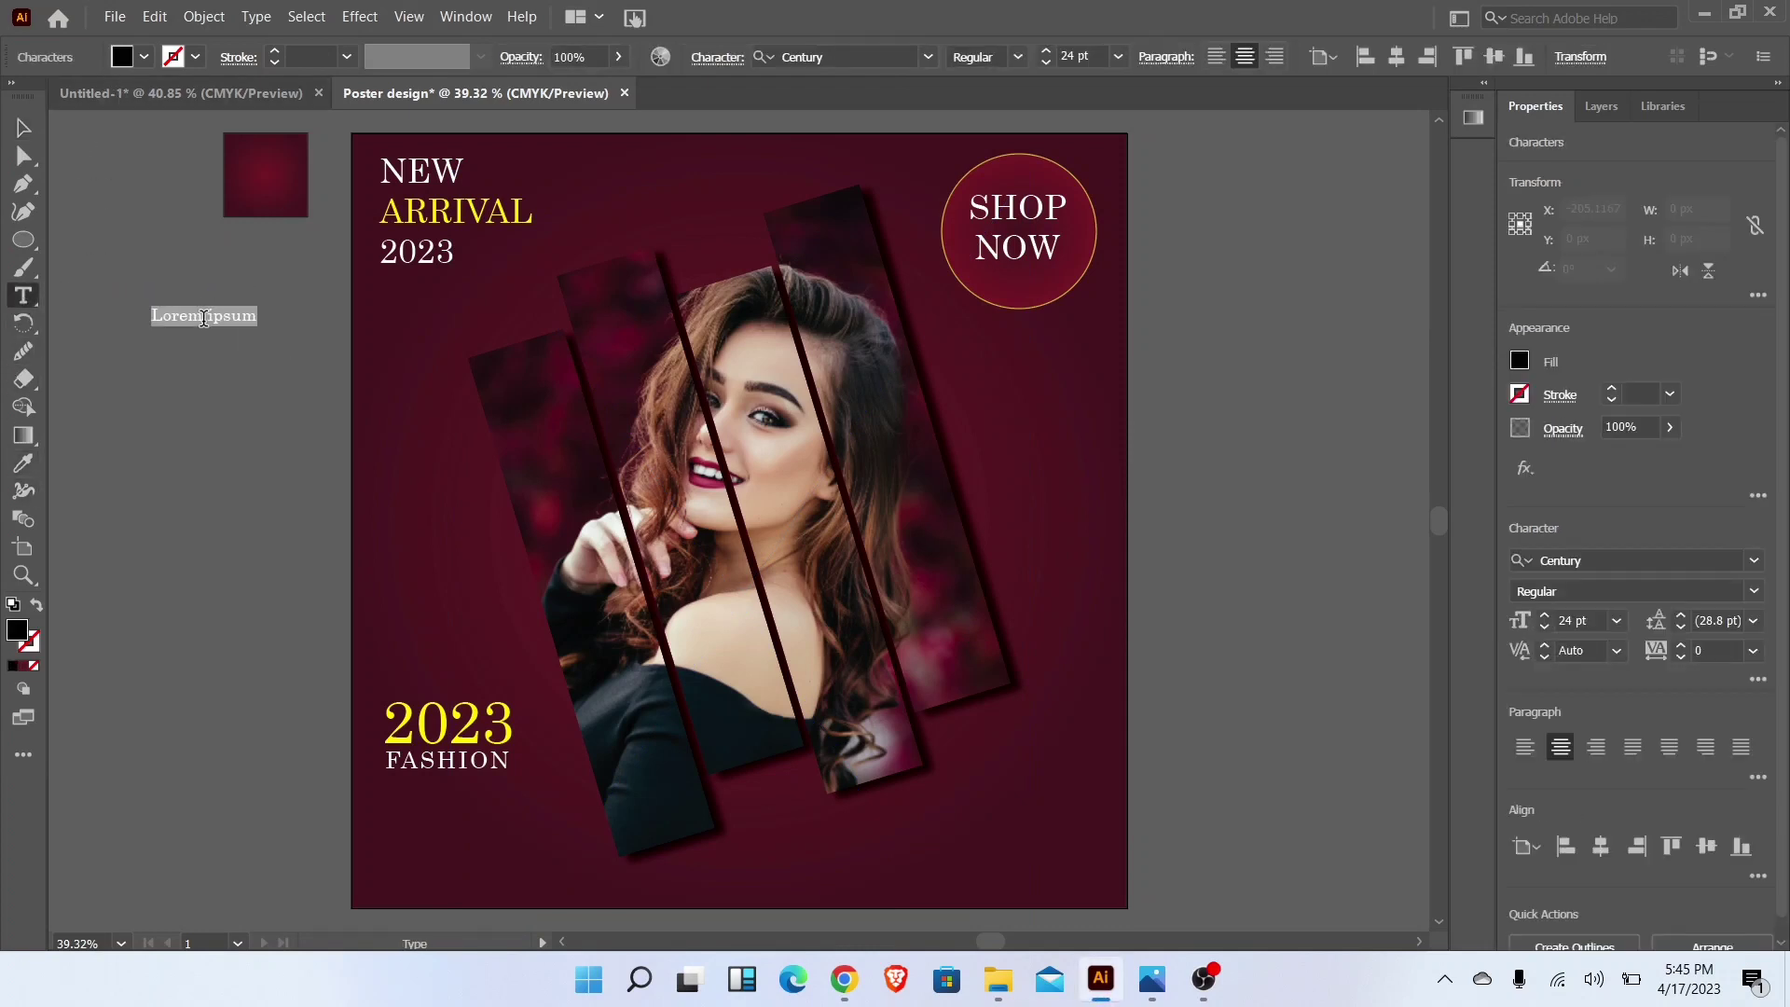
click(144, 57)
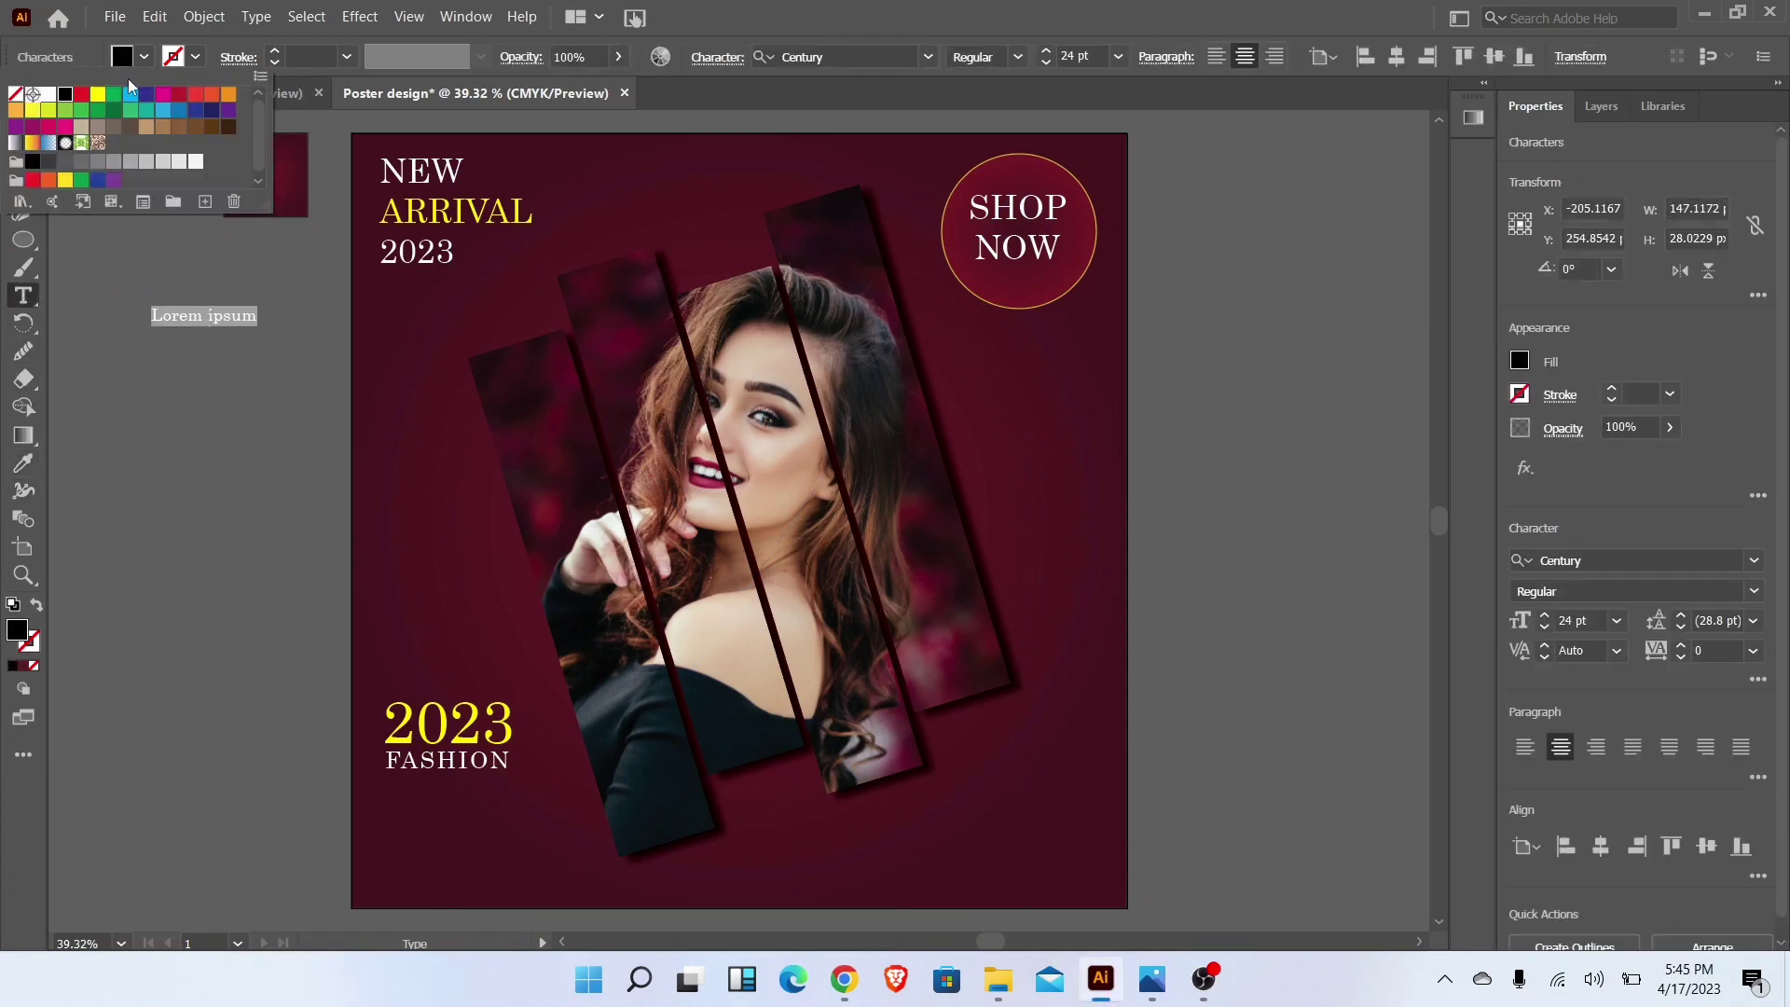
click(46, 96)
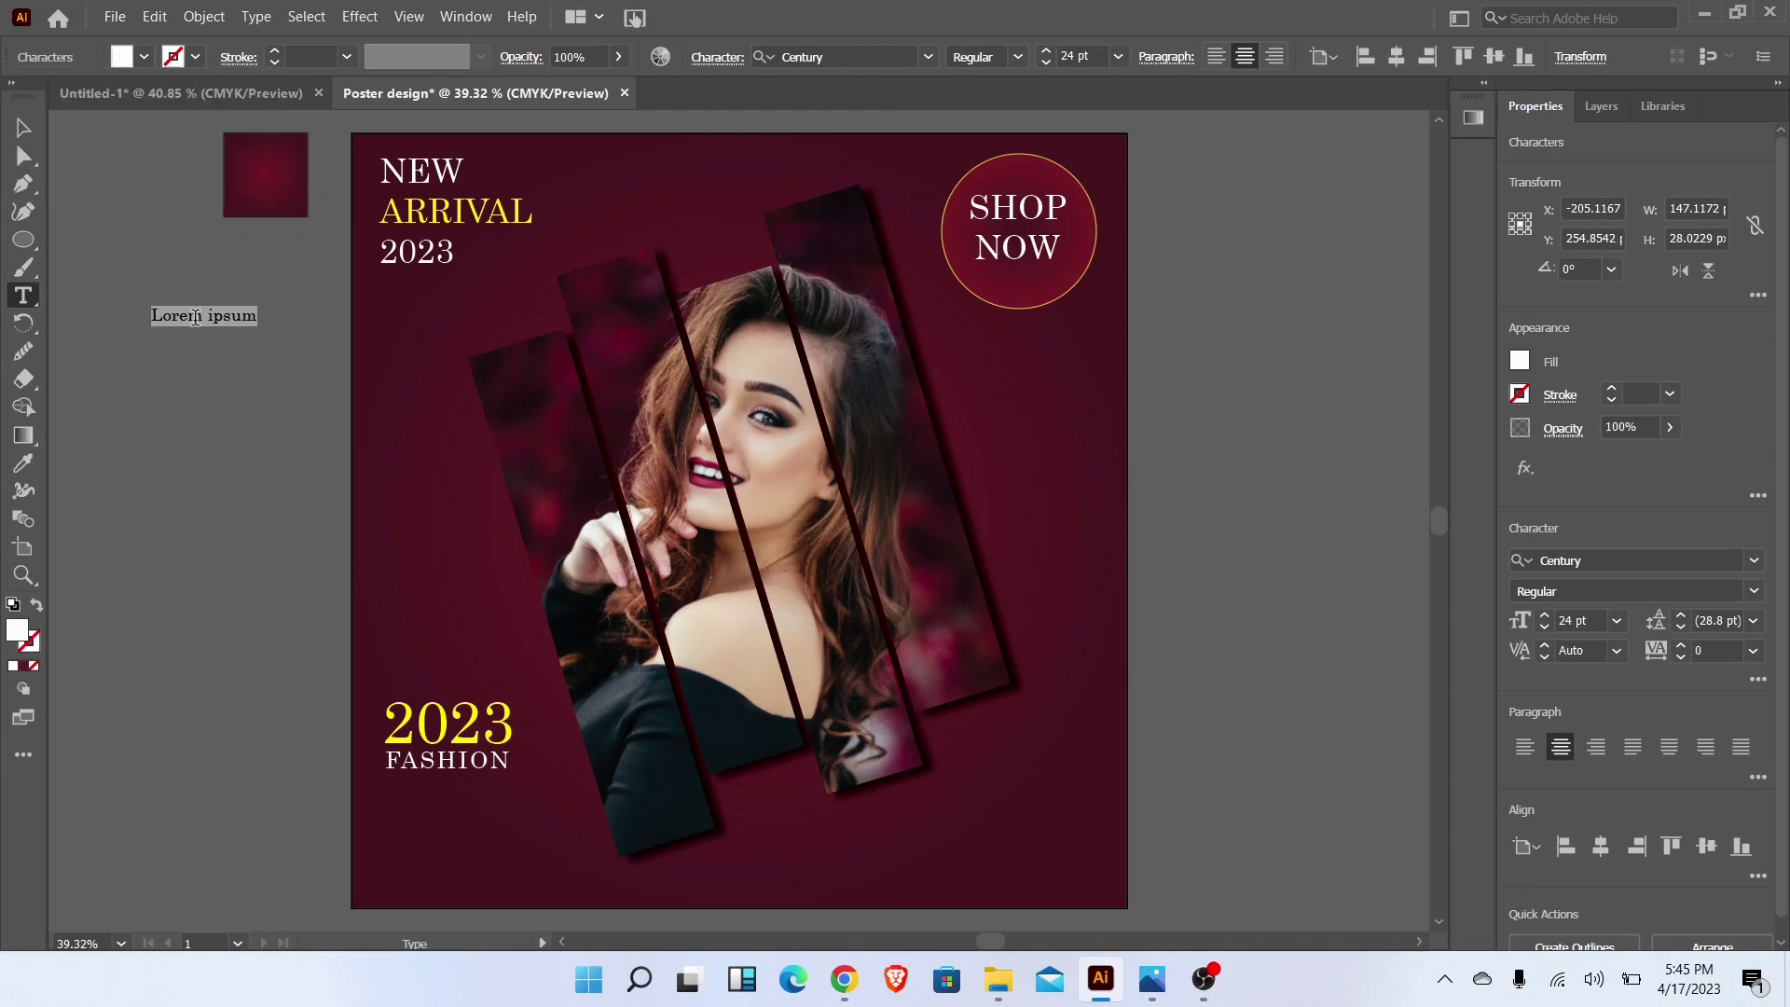
text(60)
click(24, 126)
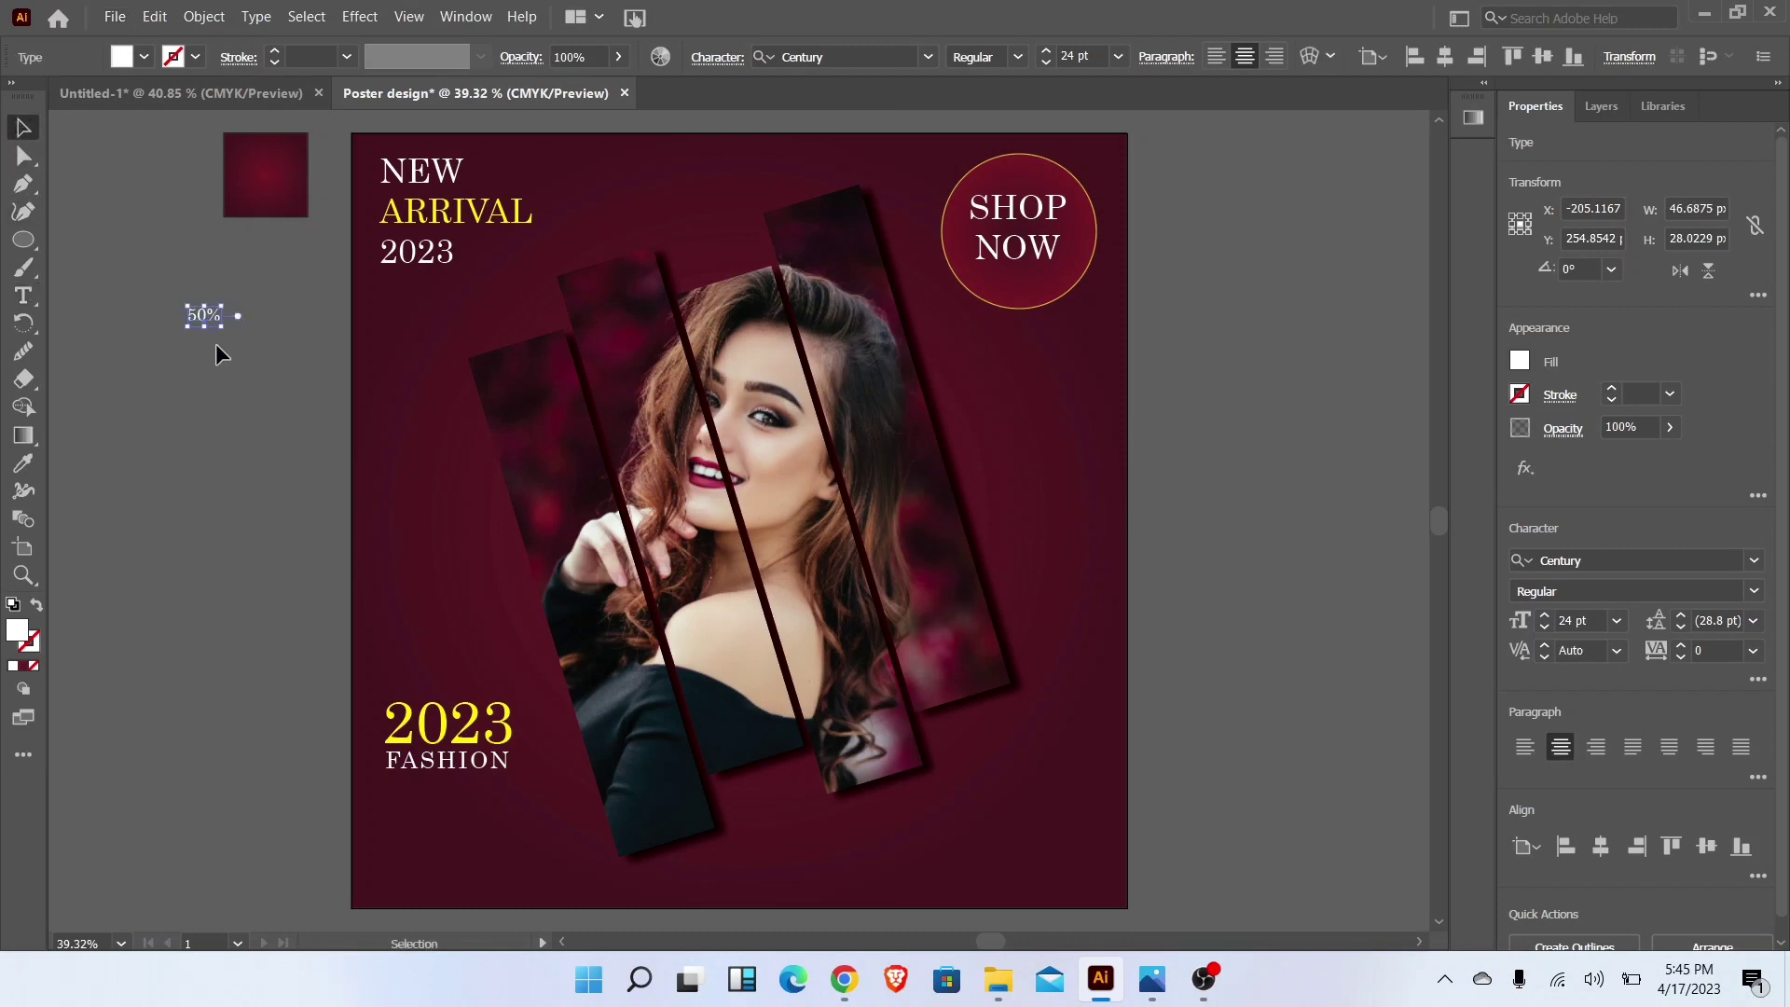
drag(228, 334, 1052, 753)
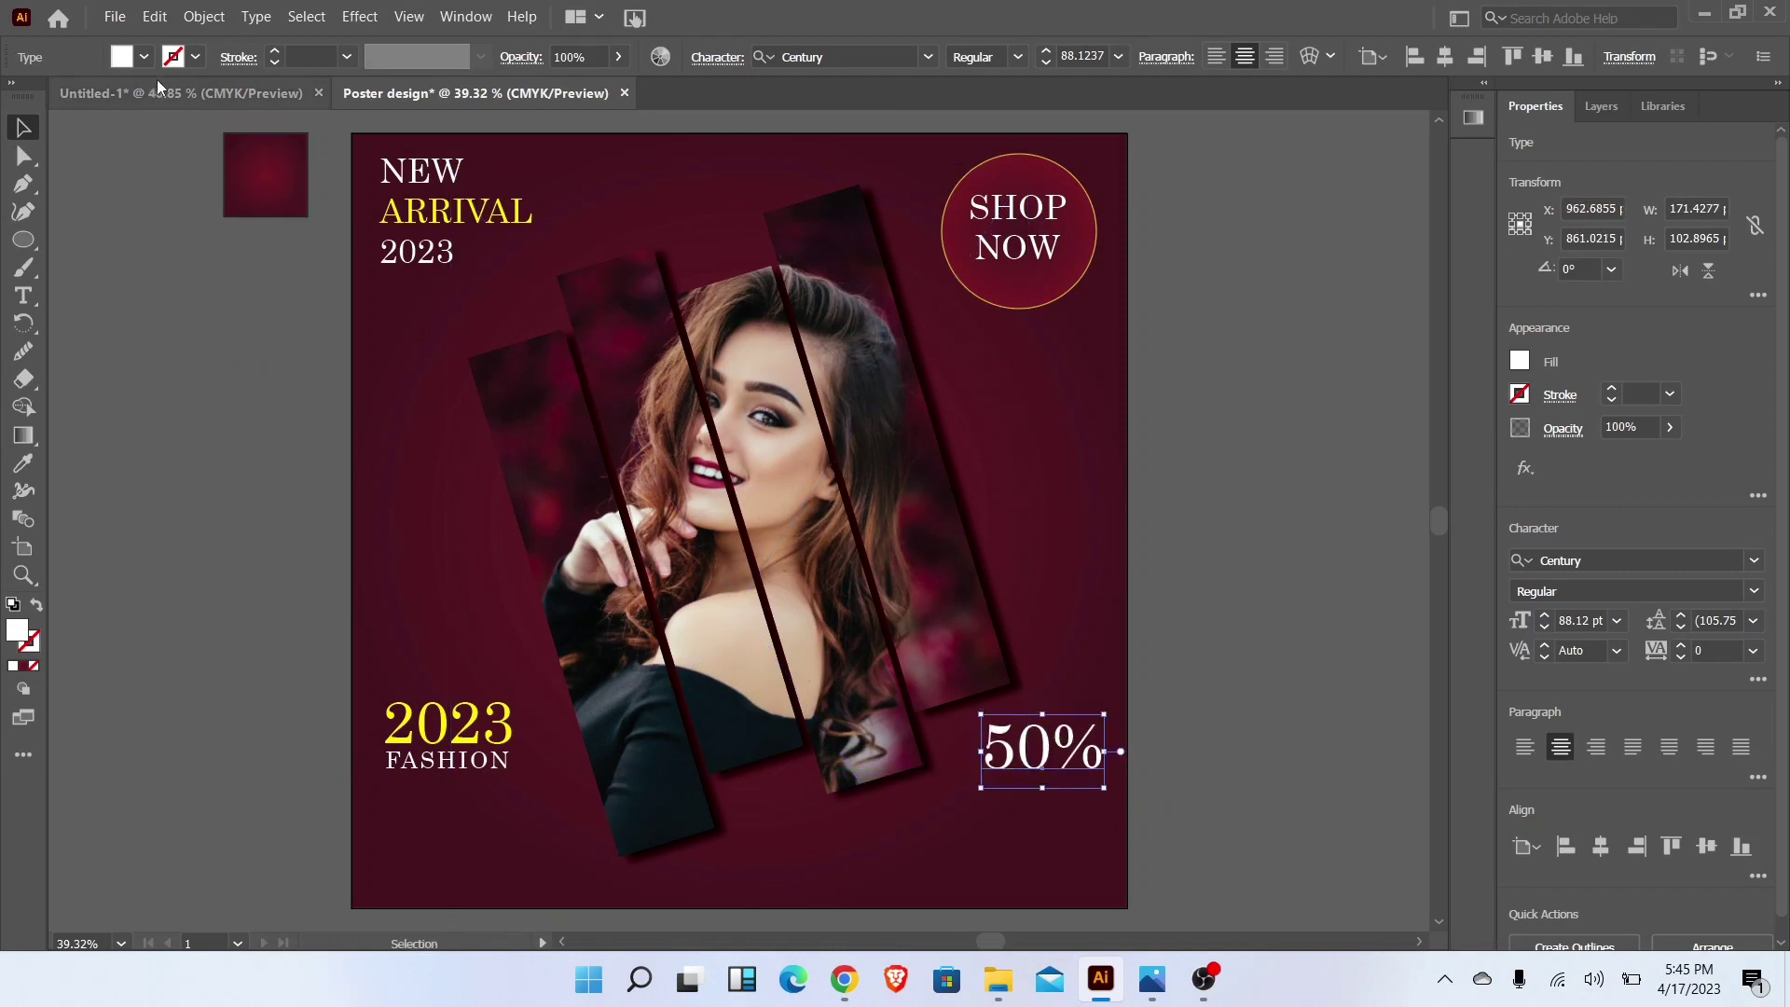
click(145, 57)
Step: Make the 50% yellow and start a new white text object below it
click(99, 96)
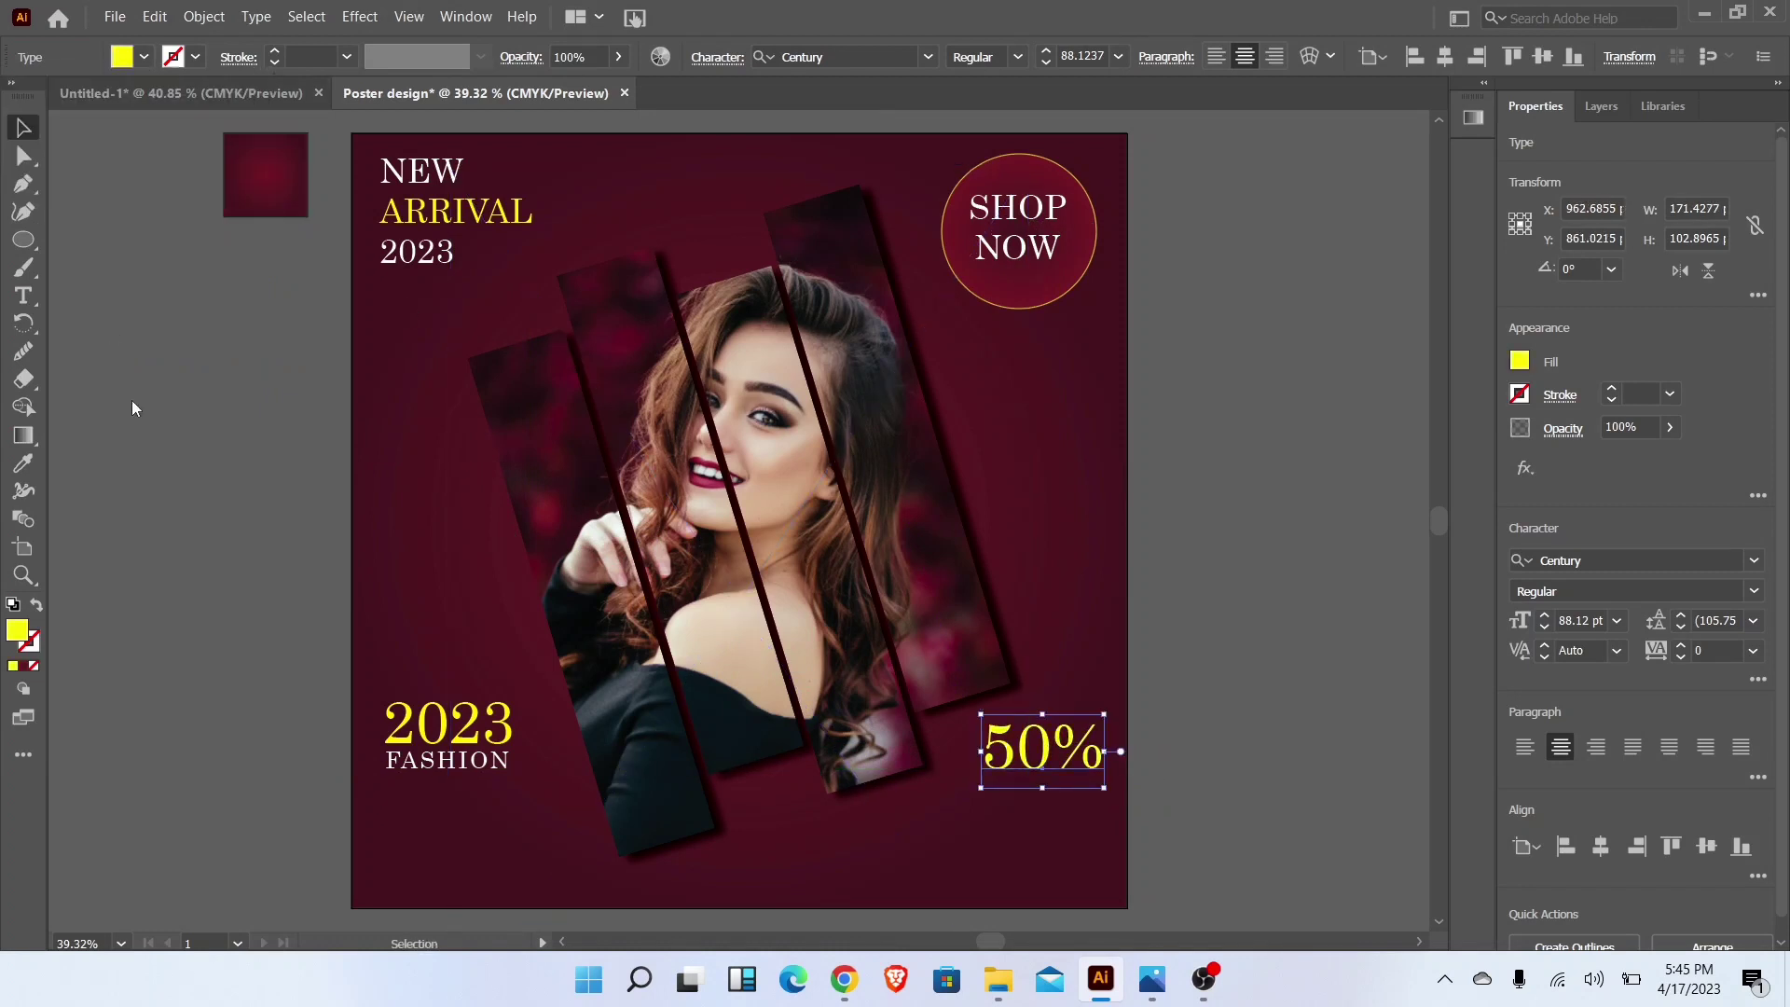
click(142, 410)
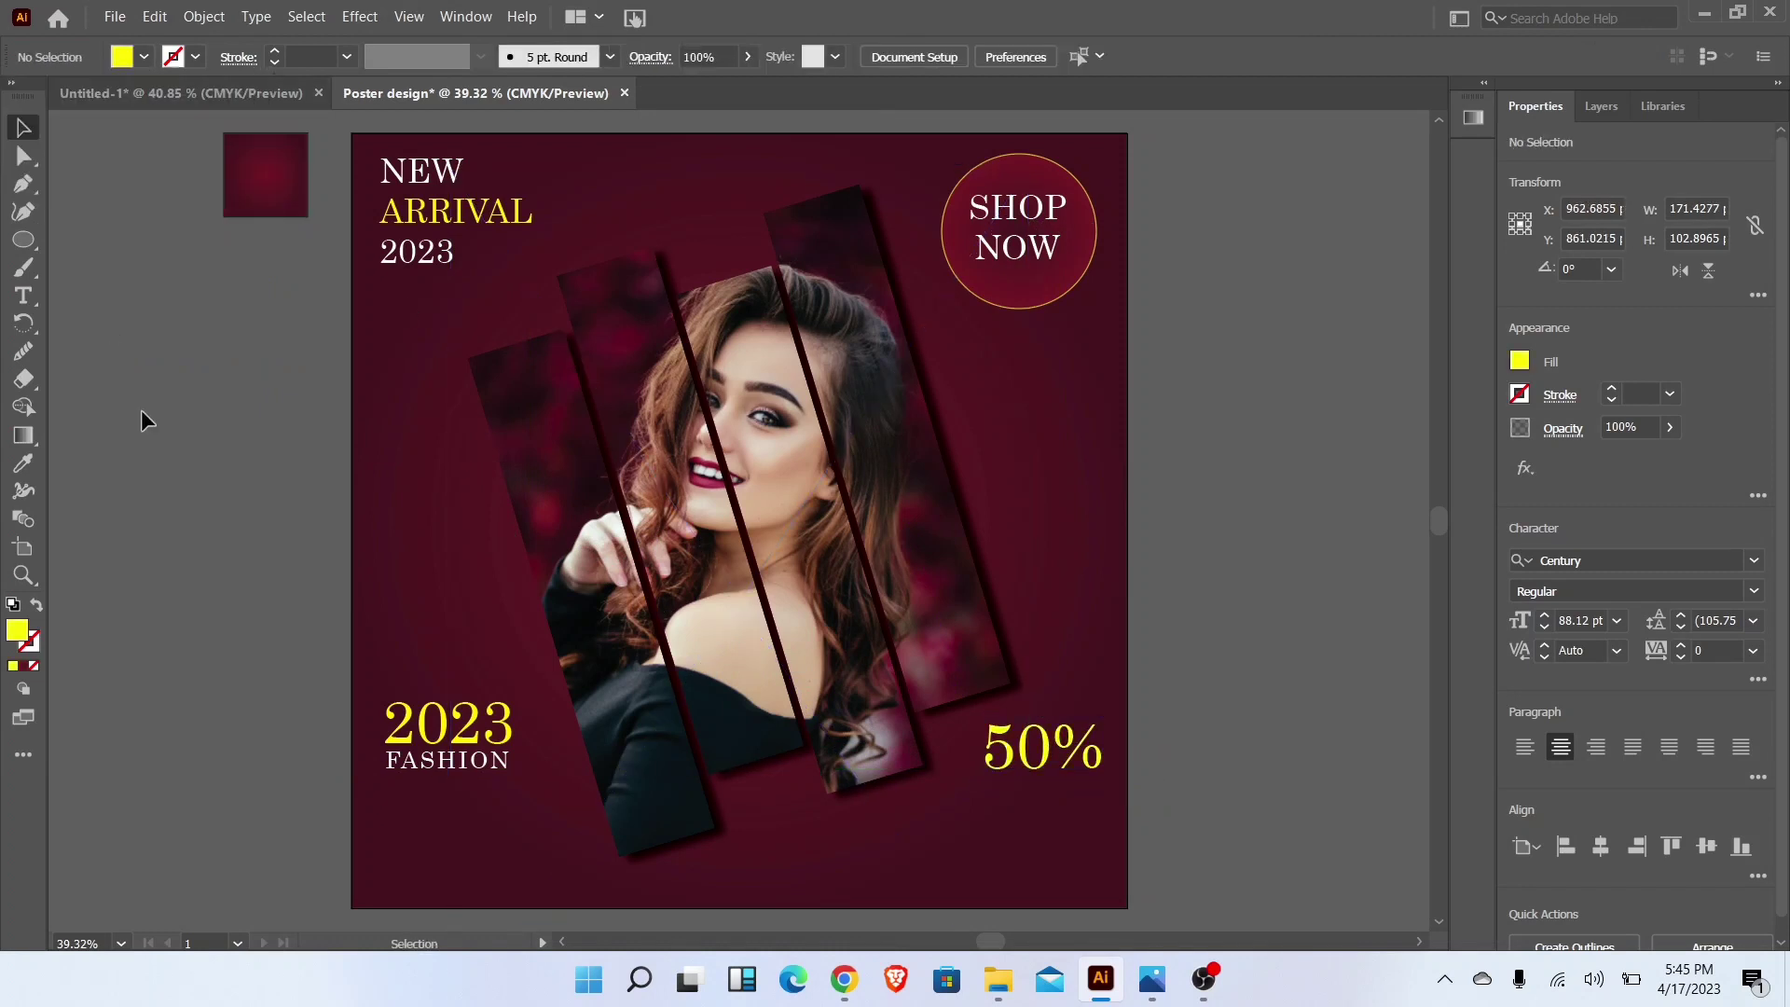
click(23, 306)
click(145, 57)
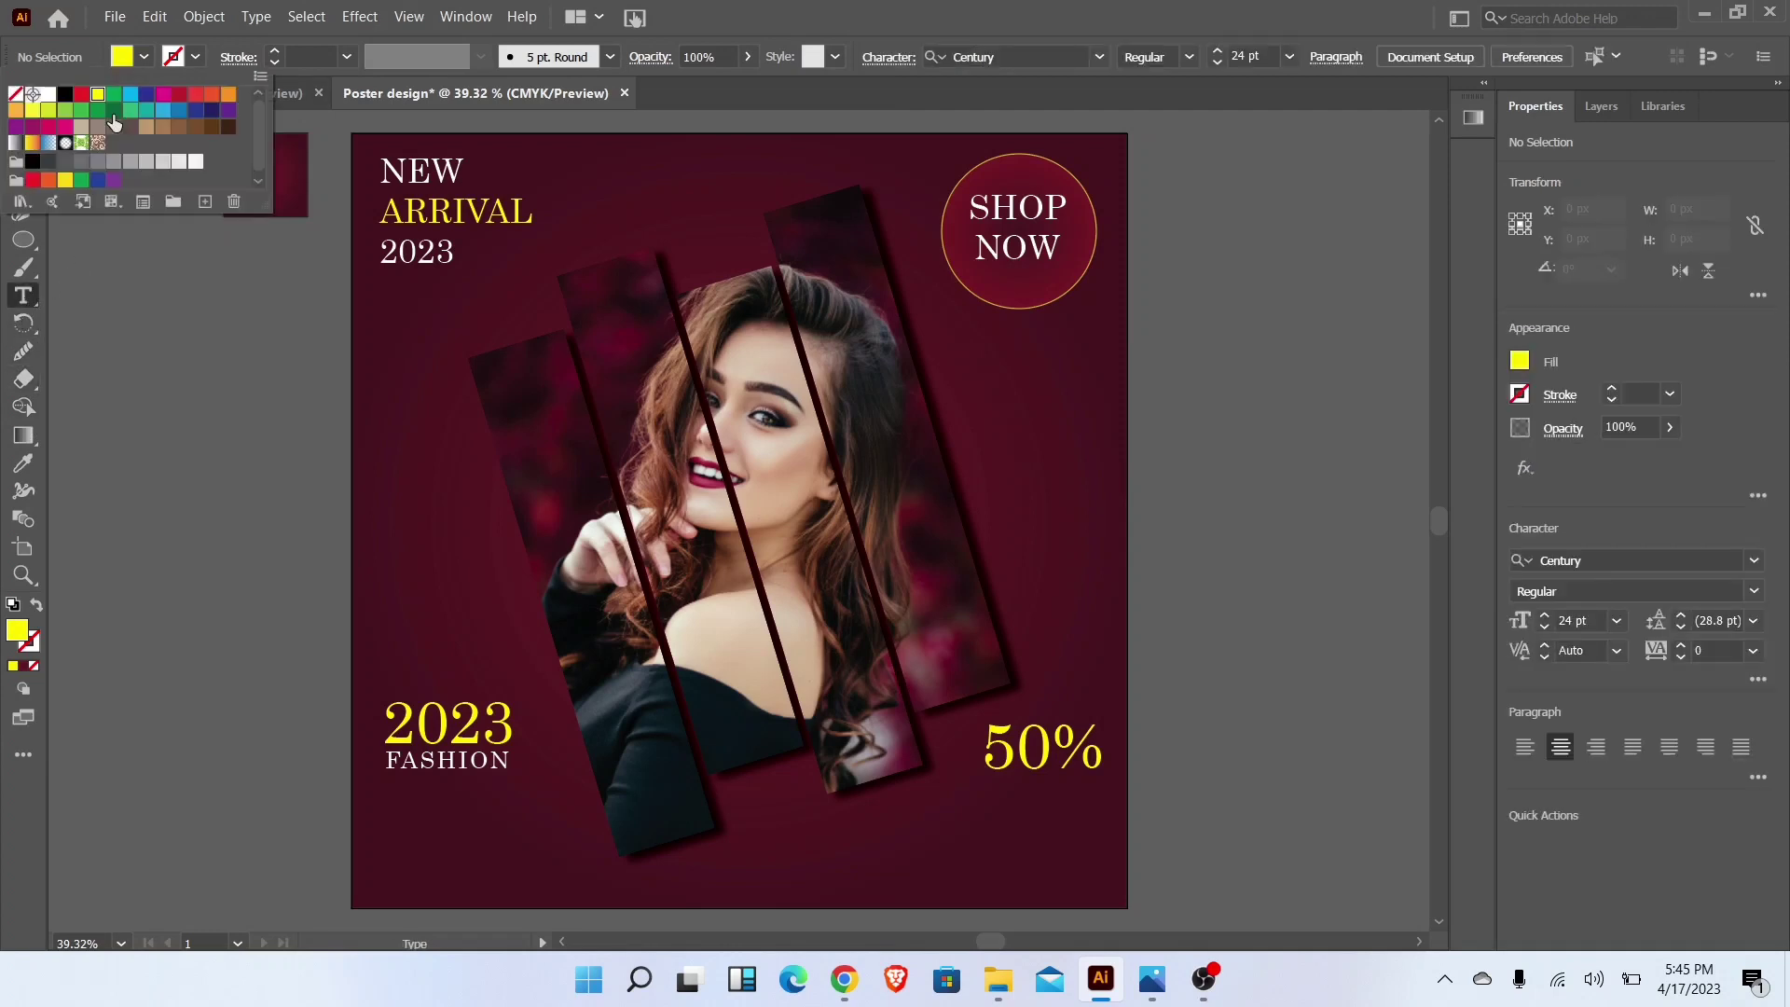
click(47, 96)
click(1031, 820)
click(1032, 819)
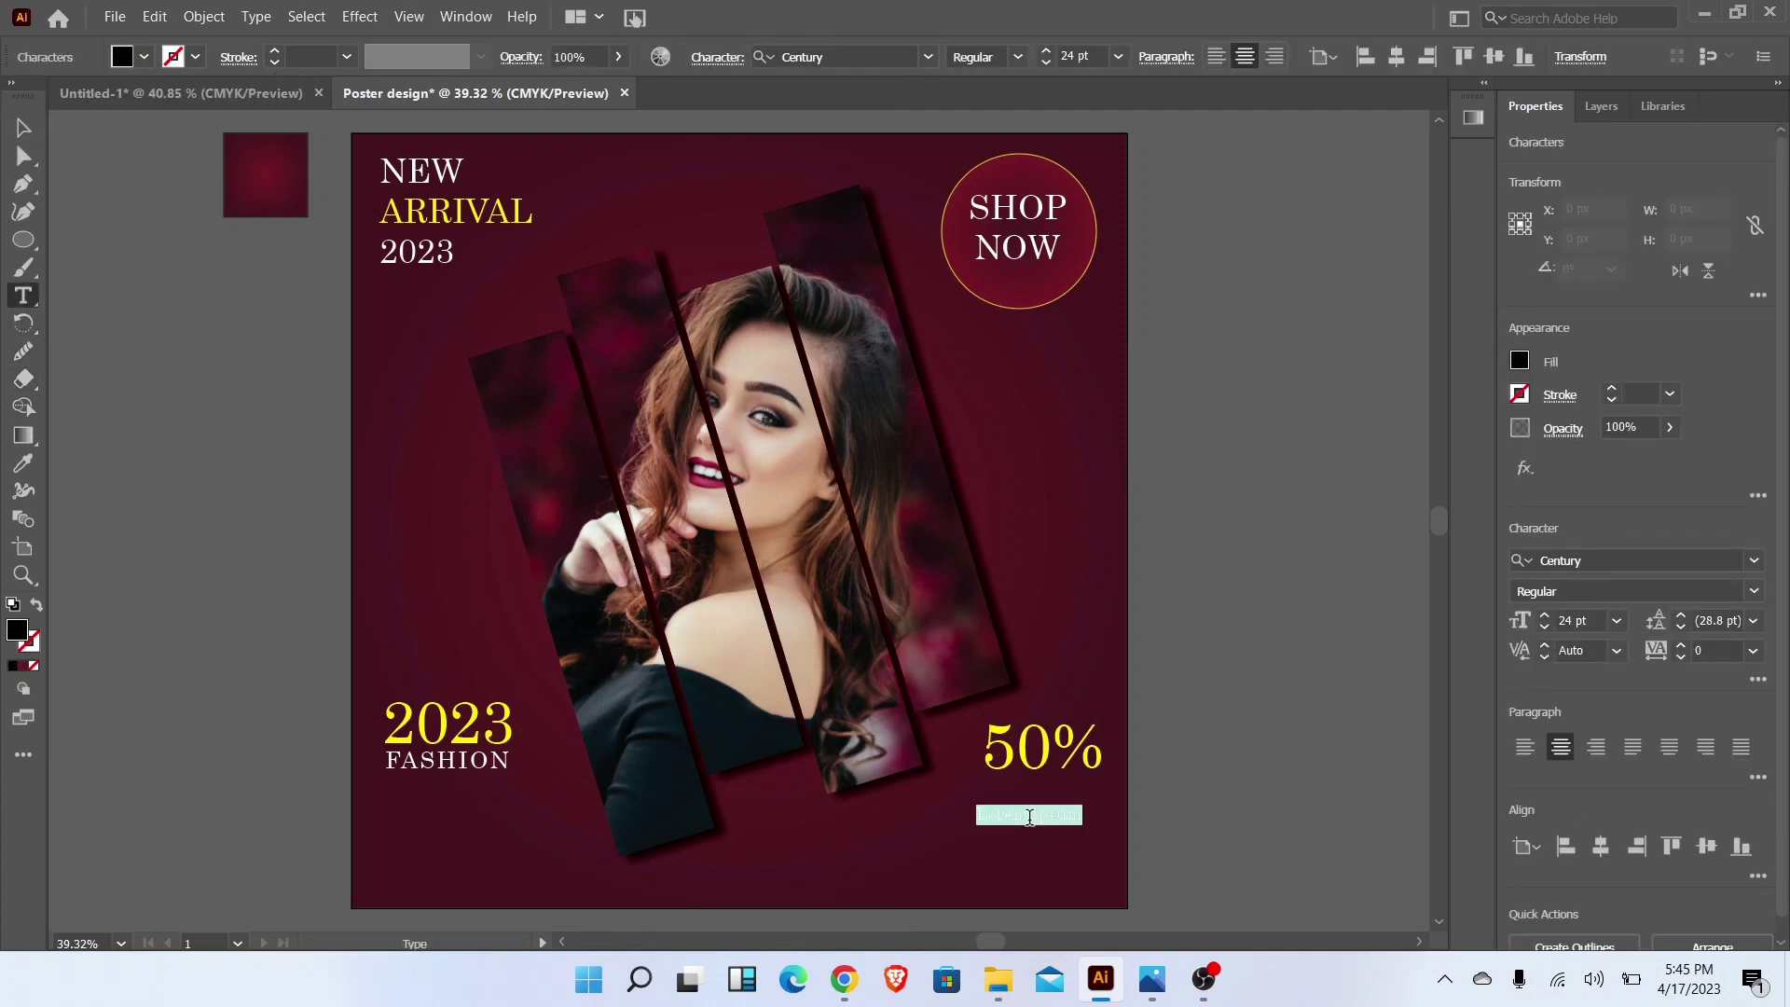
Step: Type white OFF, enlarge it to about 40 pt, and set it just under 50%
text(O)
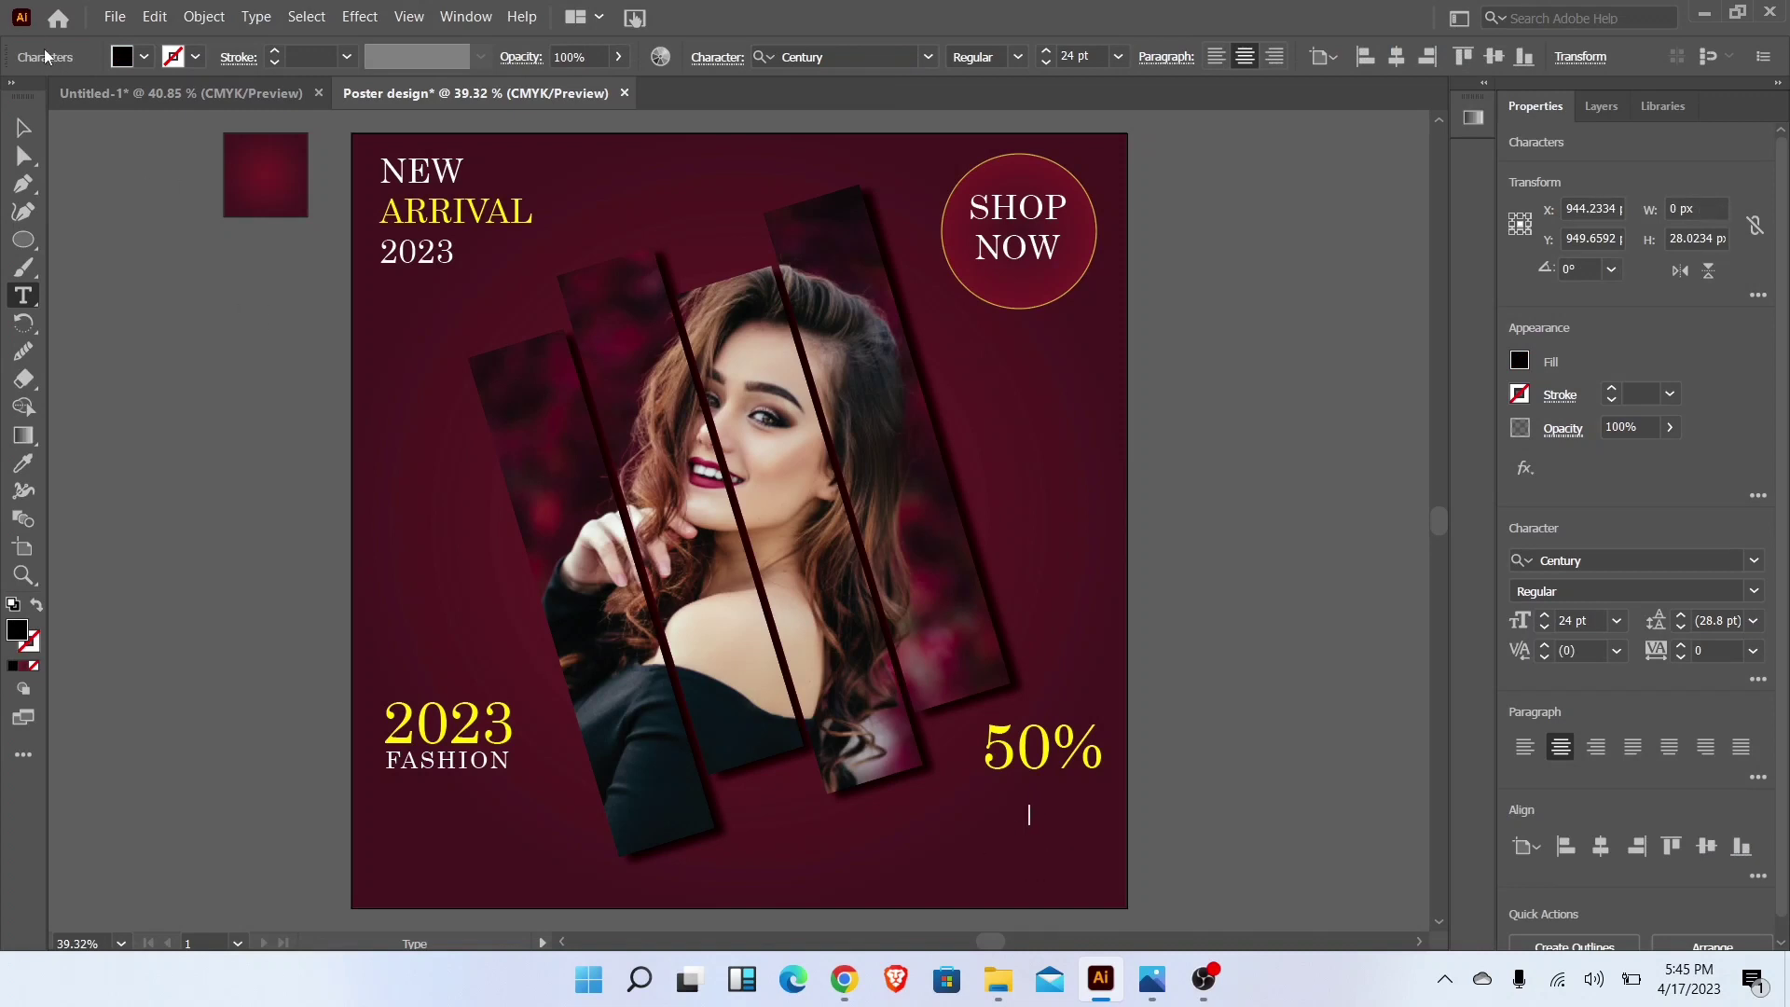
click(122, 60)
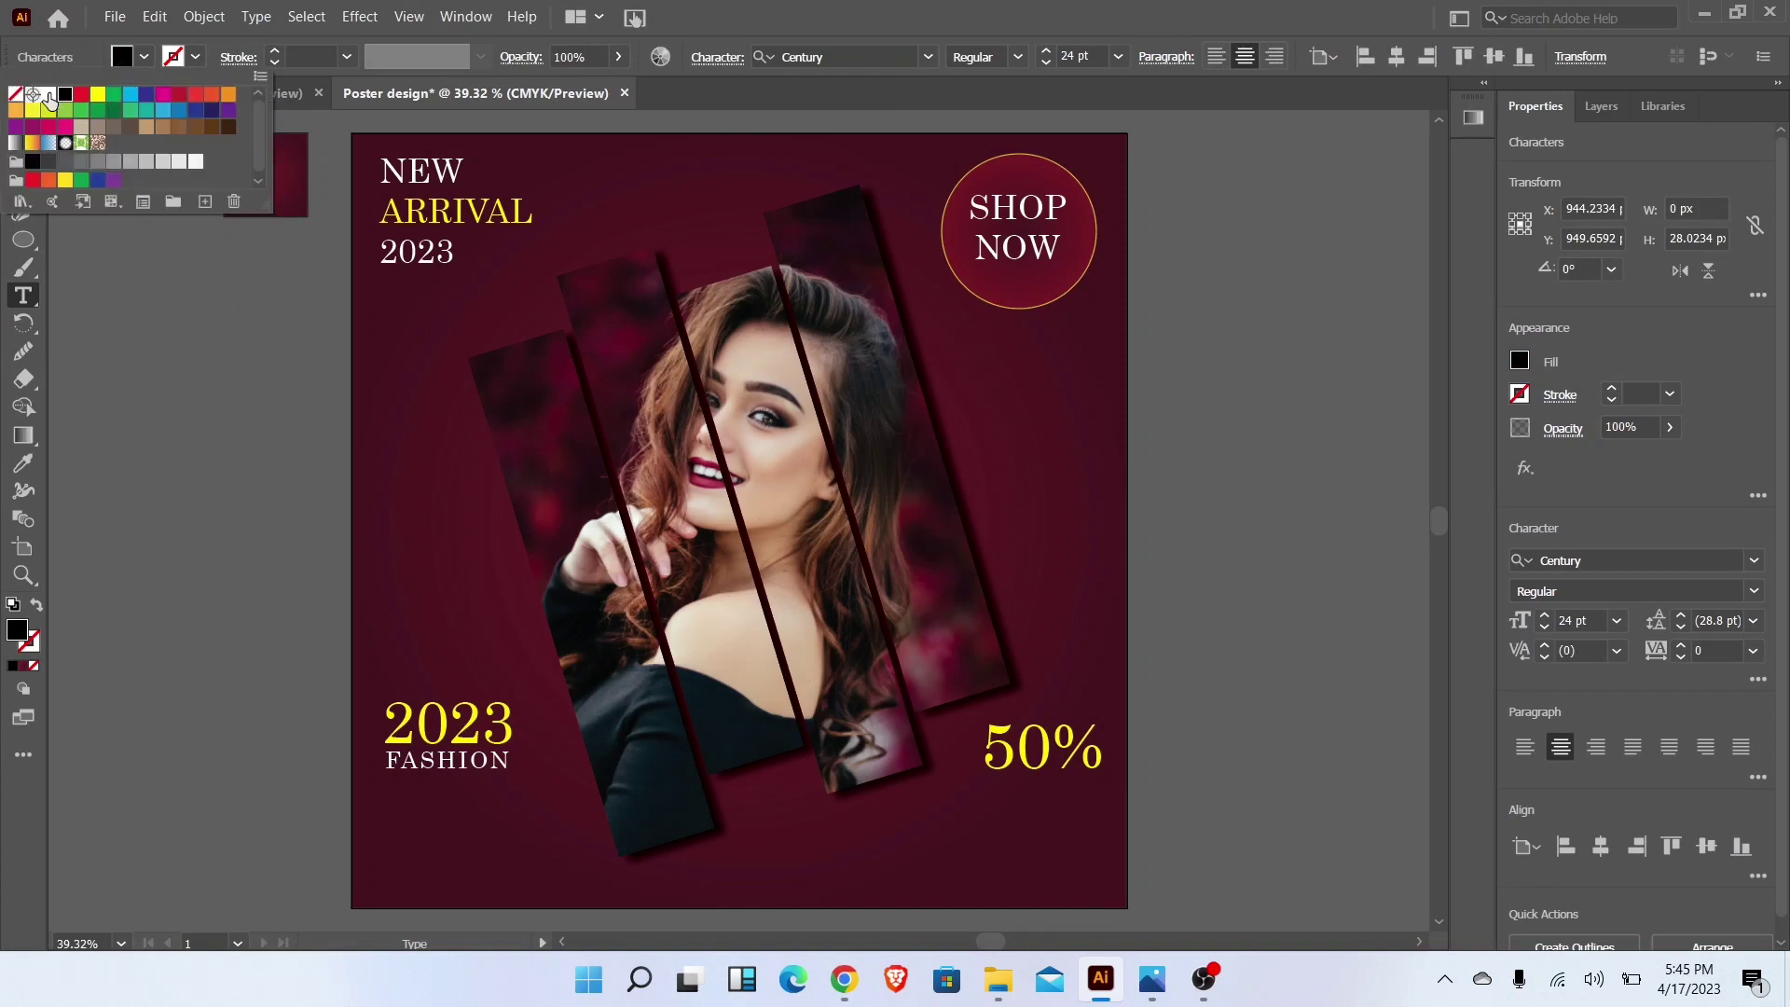
click(48, 95)
click(986, 811)
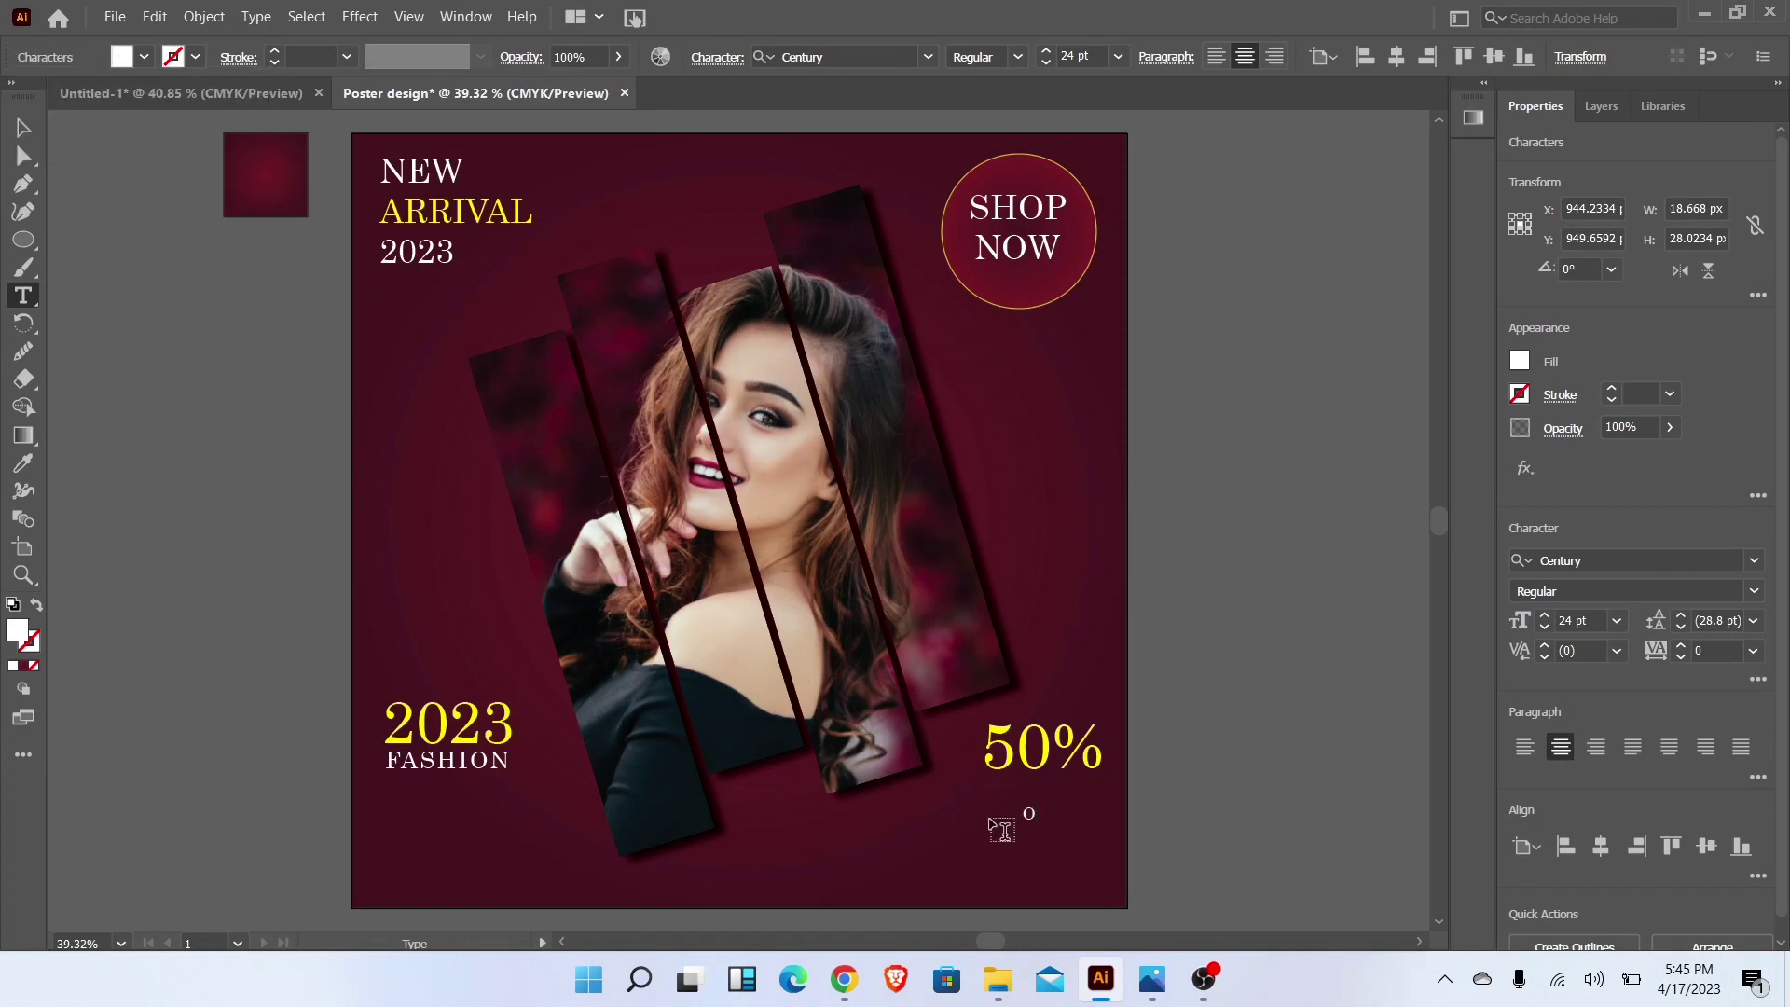
click(20, 138)
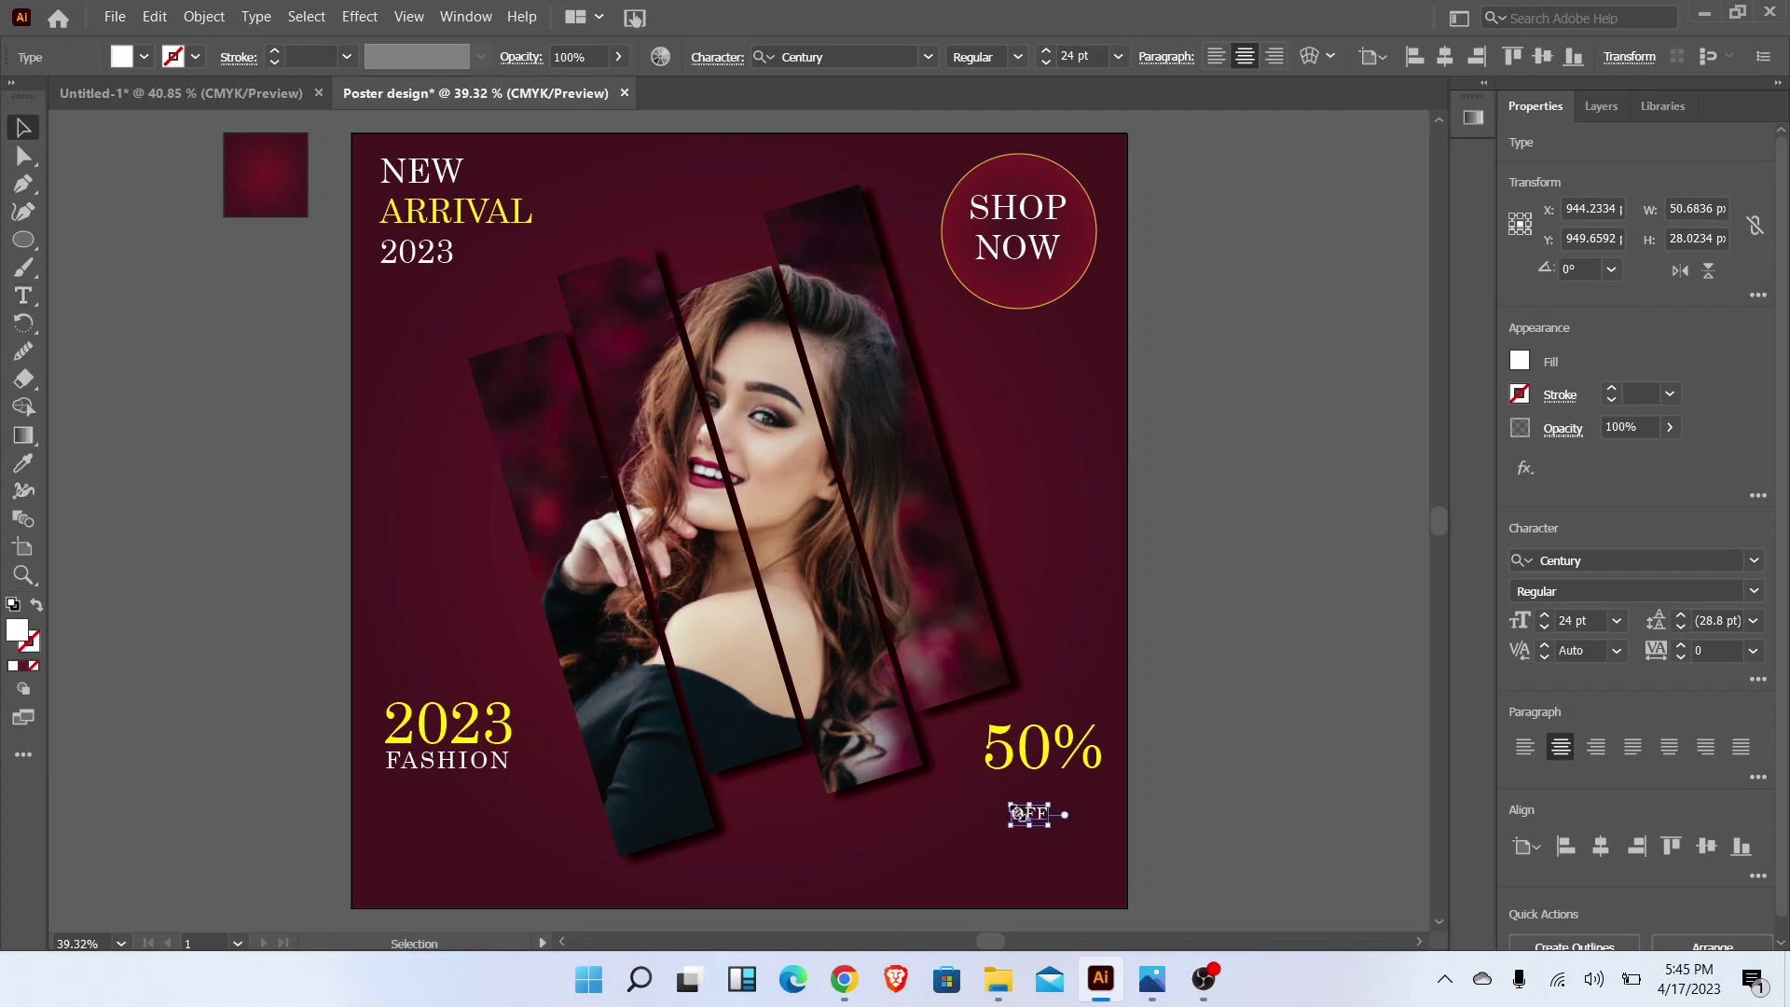
drag(1052, 828, 1097, 793)
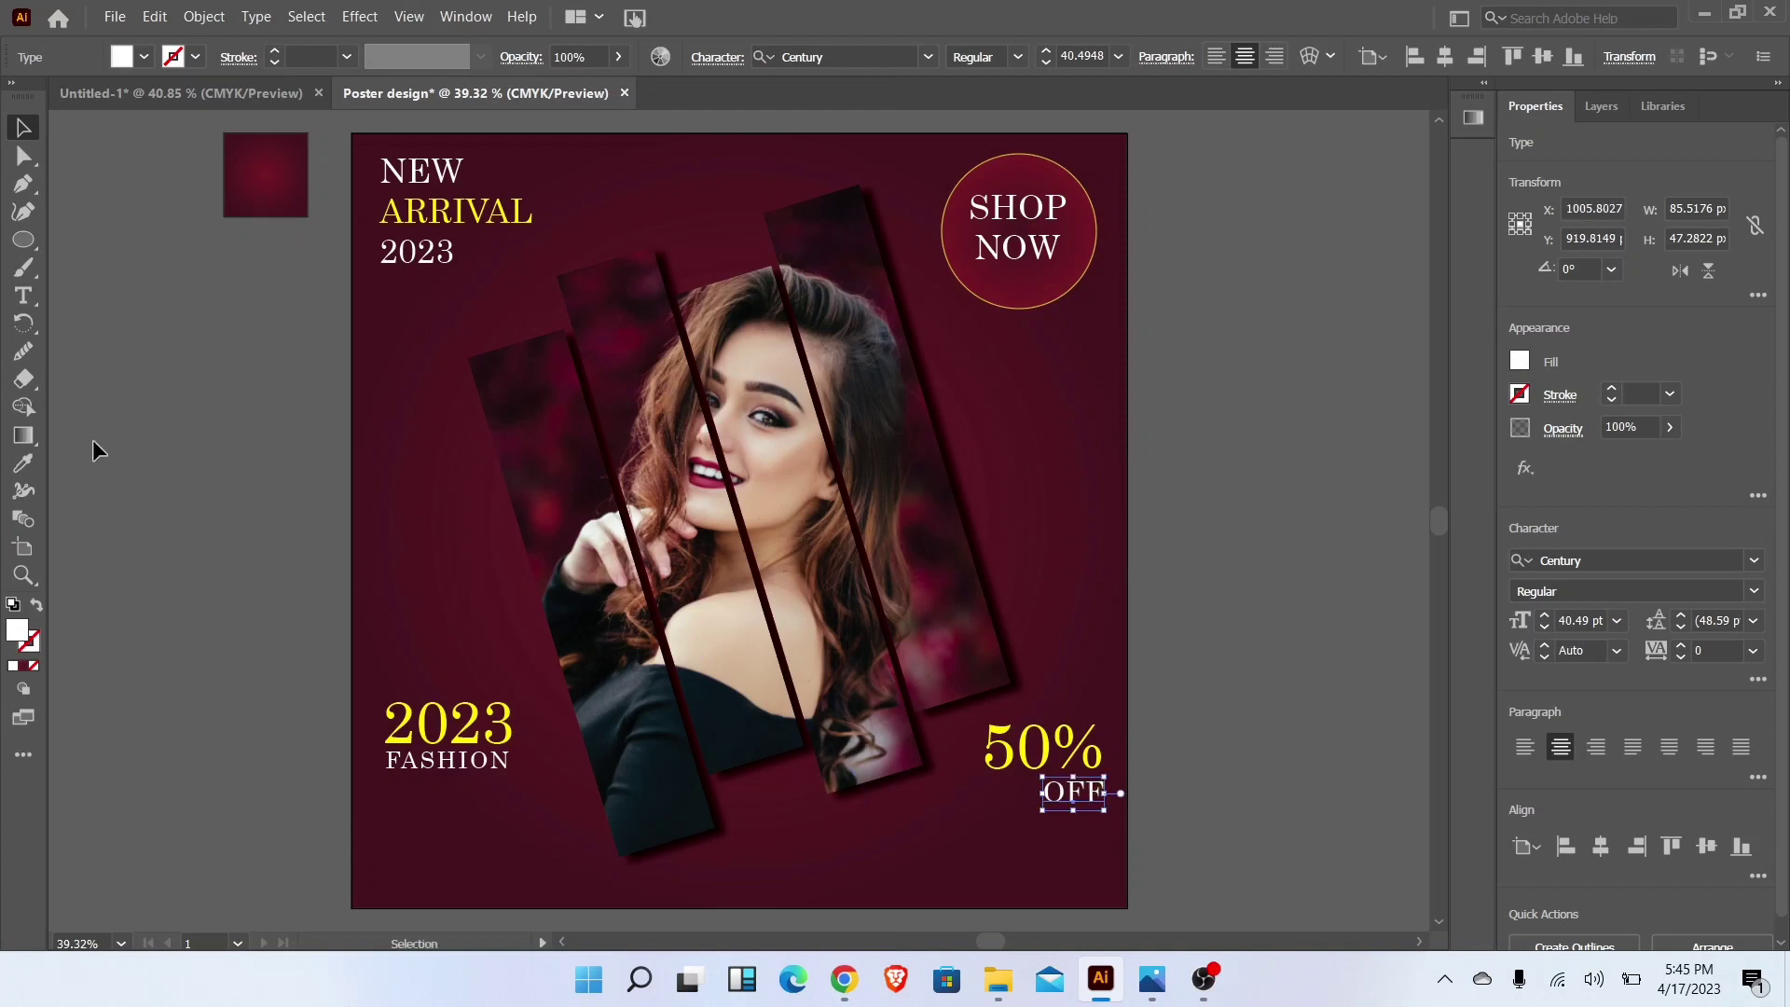
drag(23, 240, 105, 239)
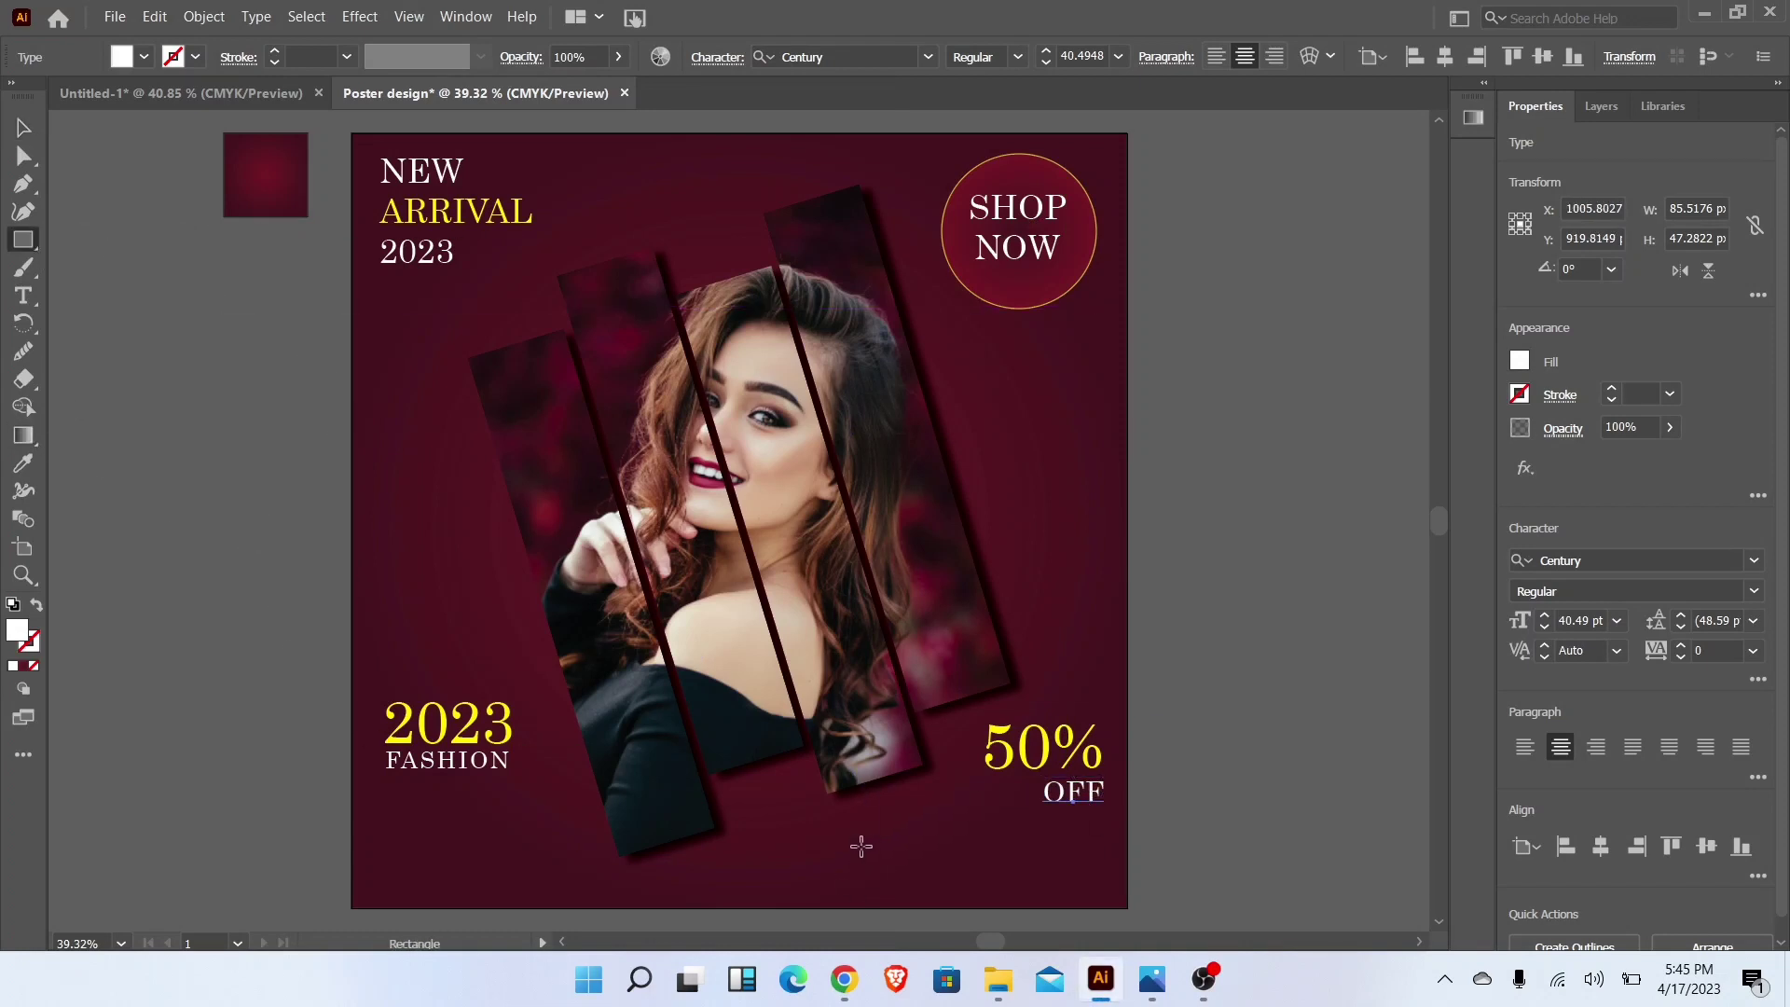
Step: Draw a white bar below OFF and shift it slightly lower on the poster
drag(937, 864, 1105, 874)
key(v)
key(ctrl+1)
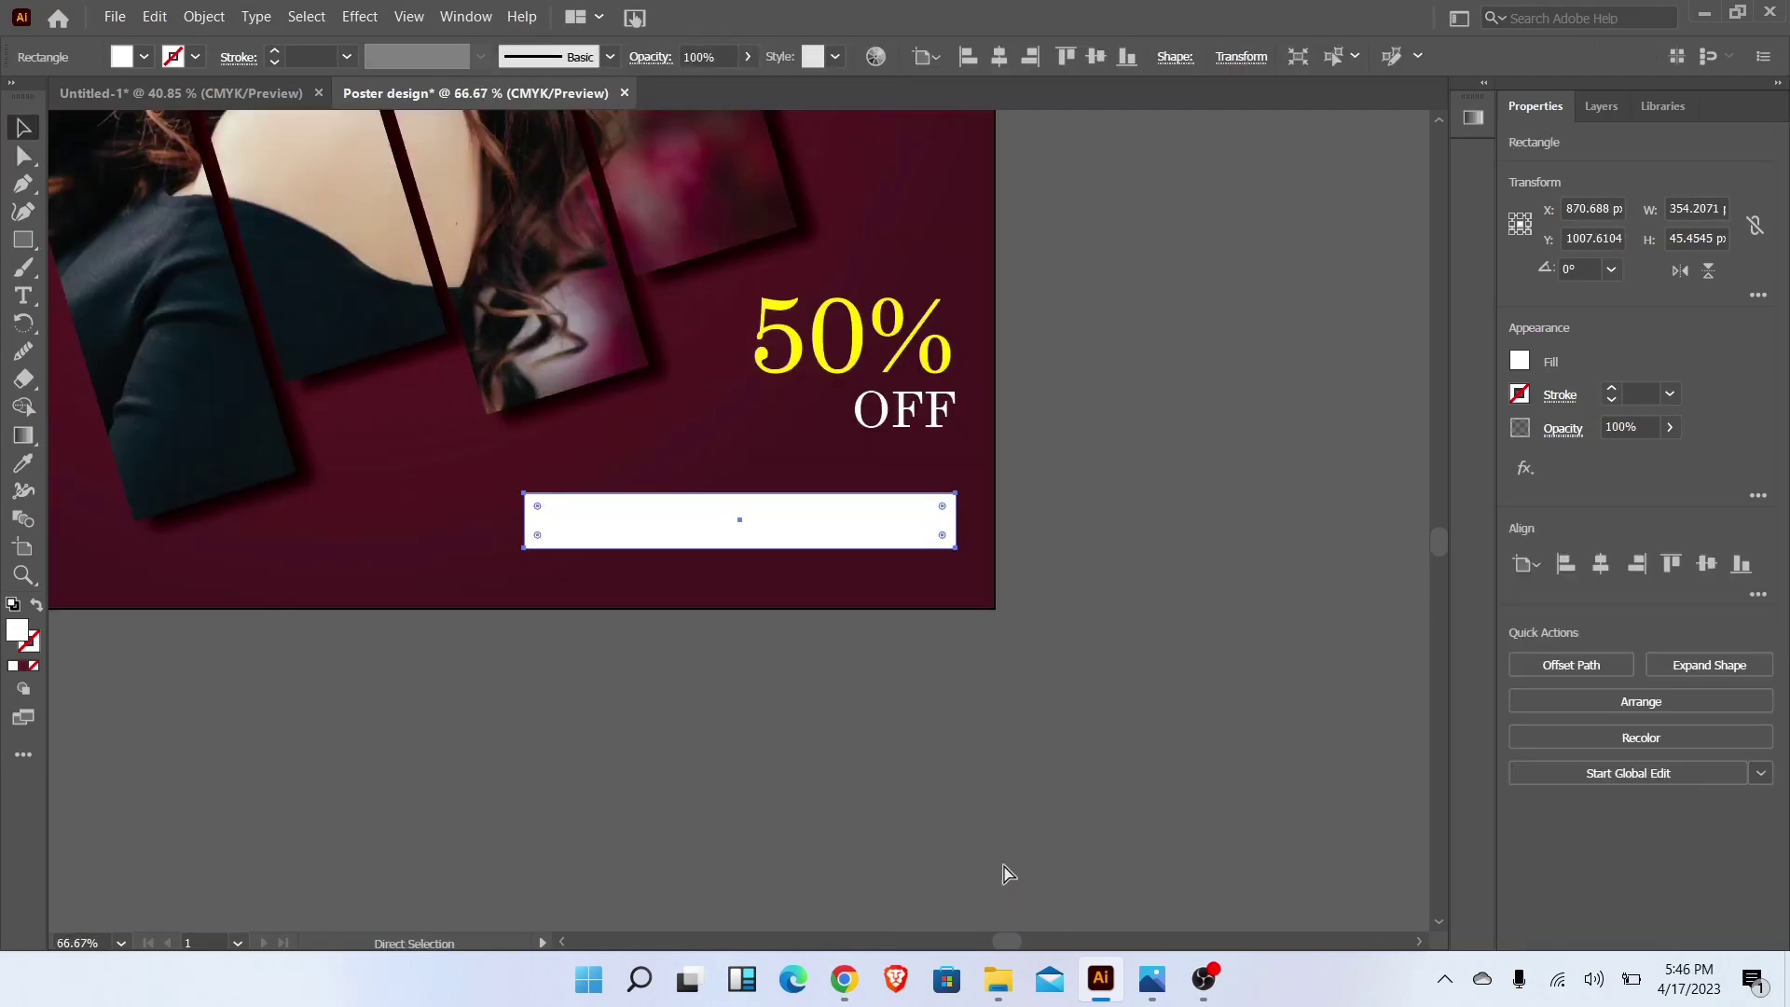
drag(881, 545, 876, 591)
click(1191, 667)
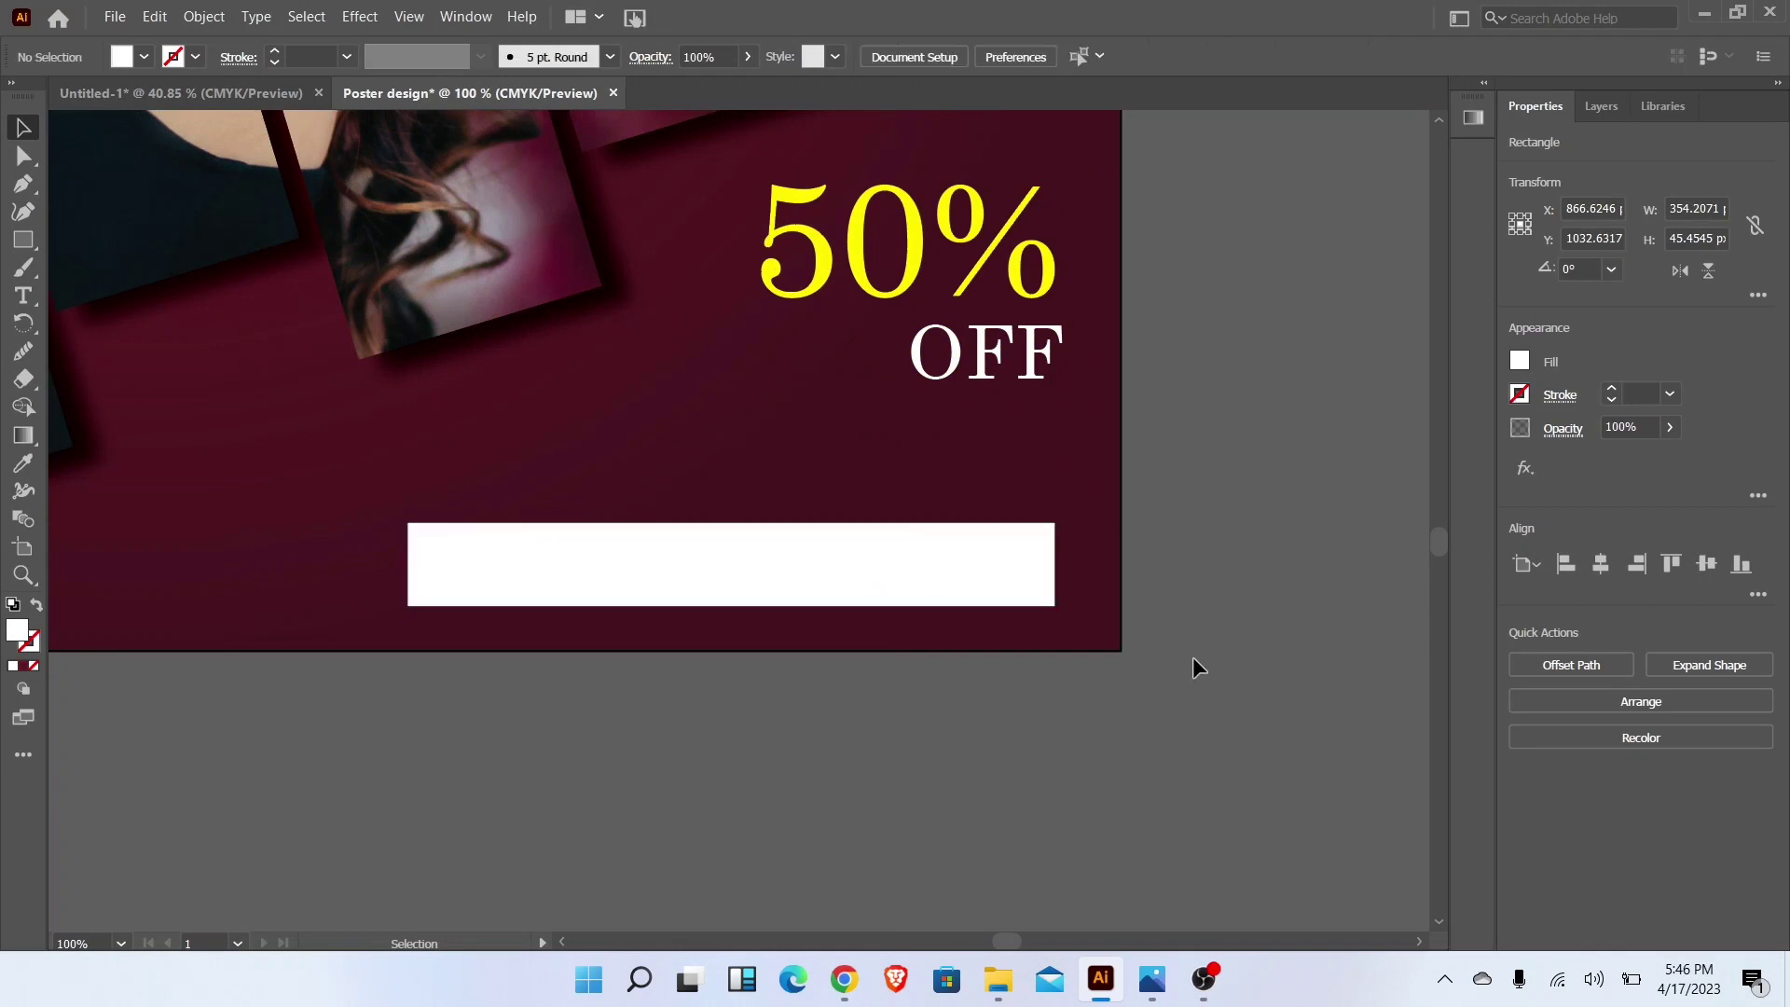
click(840, 587)
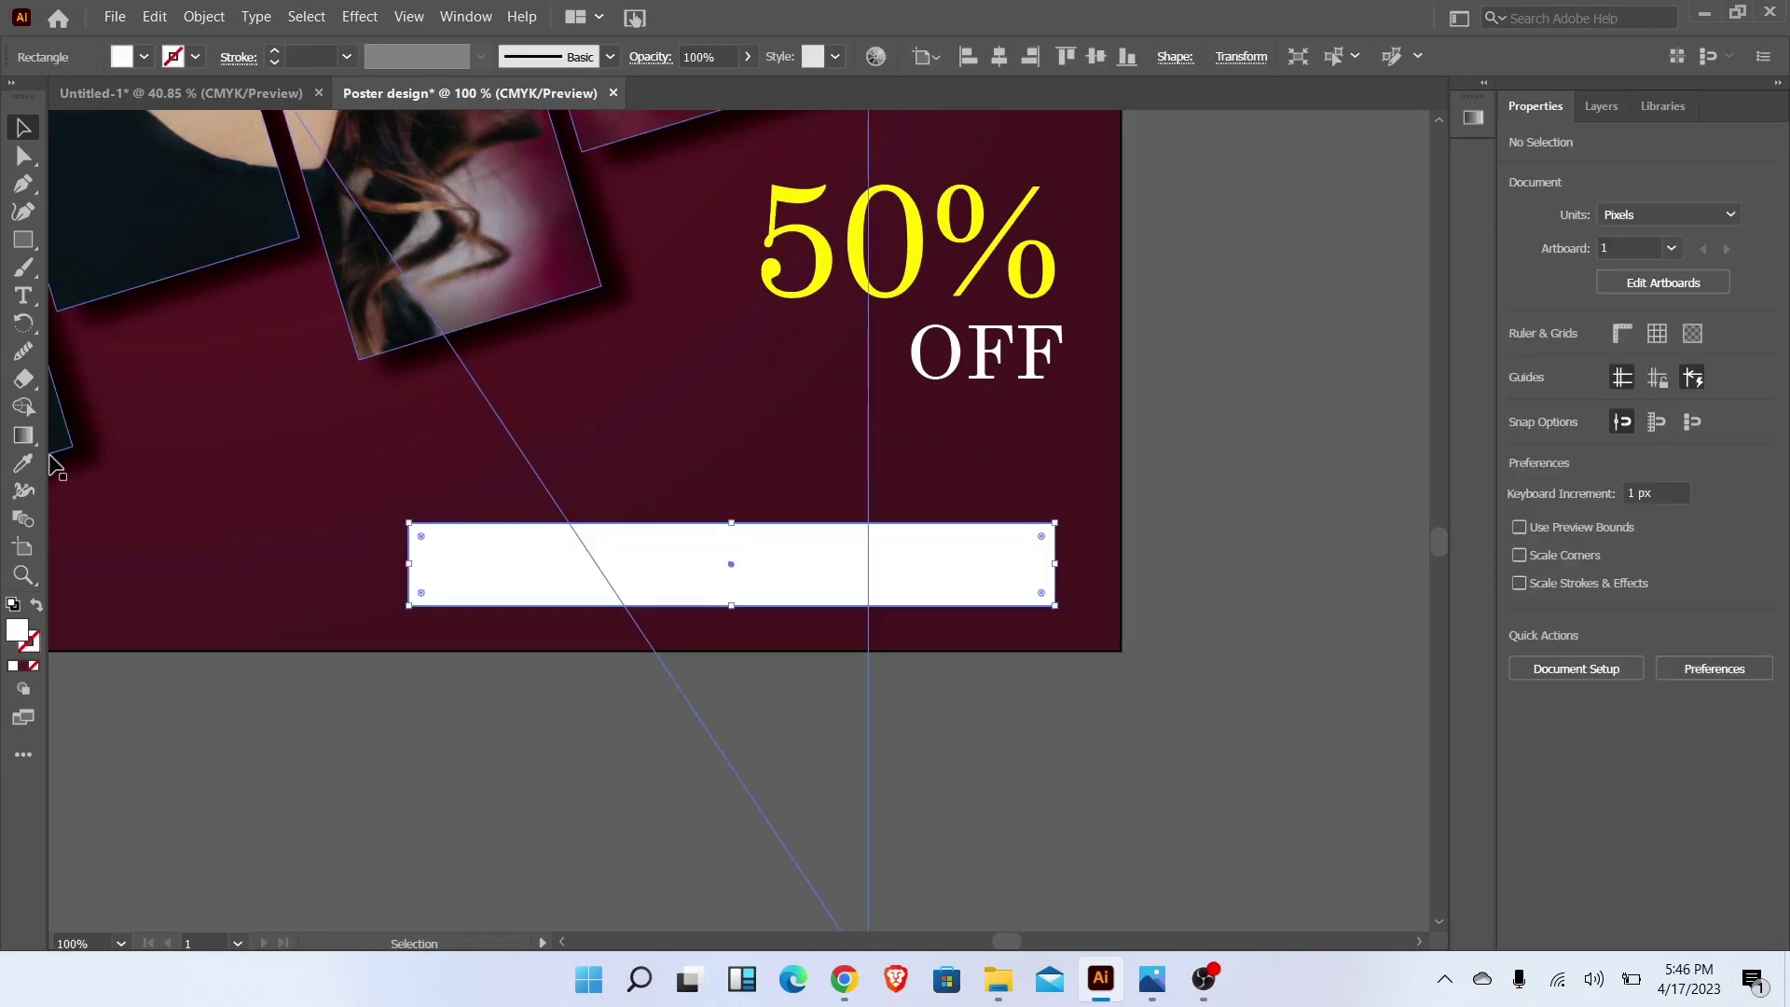
Step: Give the bar the background's maroon gradient using the Eyedropper
key(i)
click(829, 458)
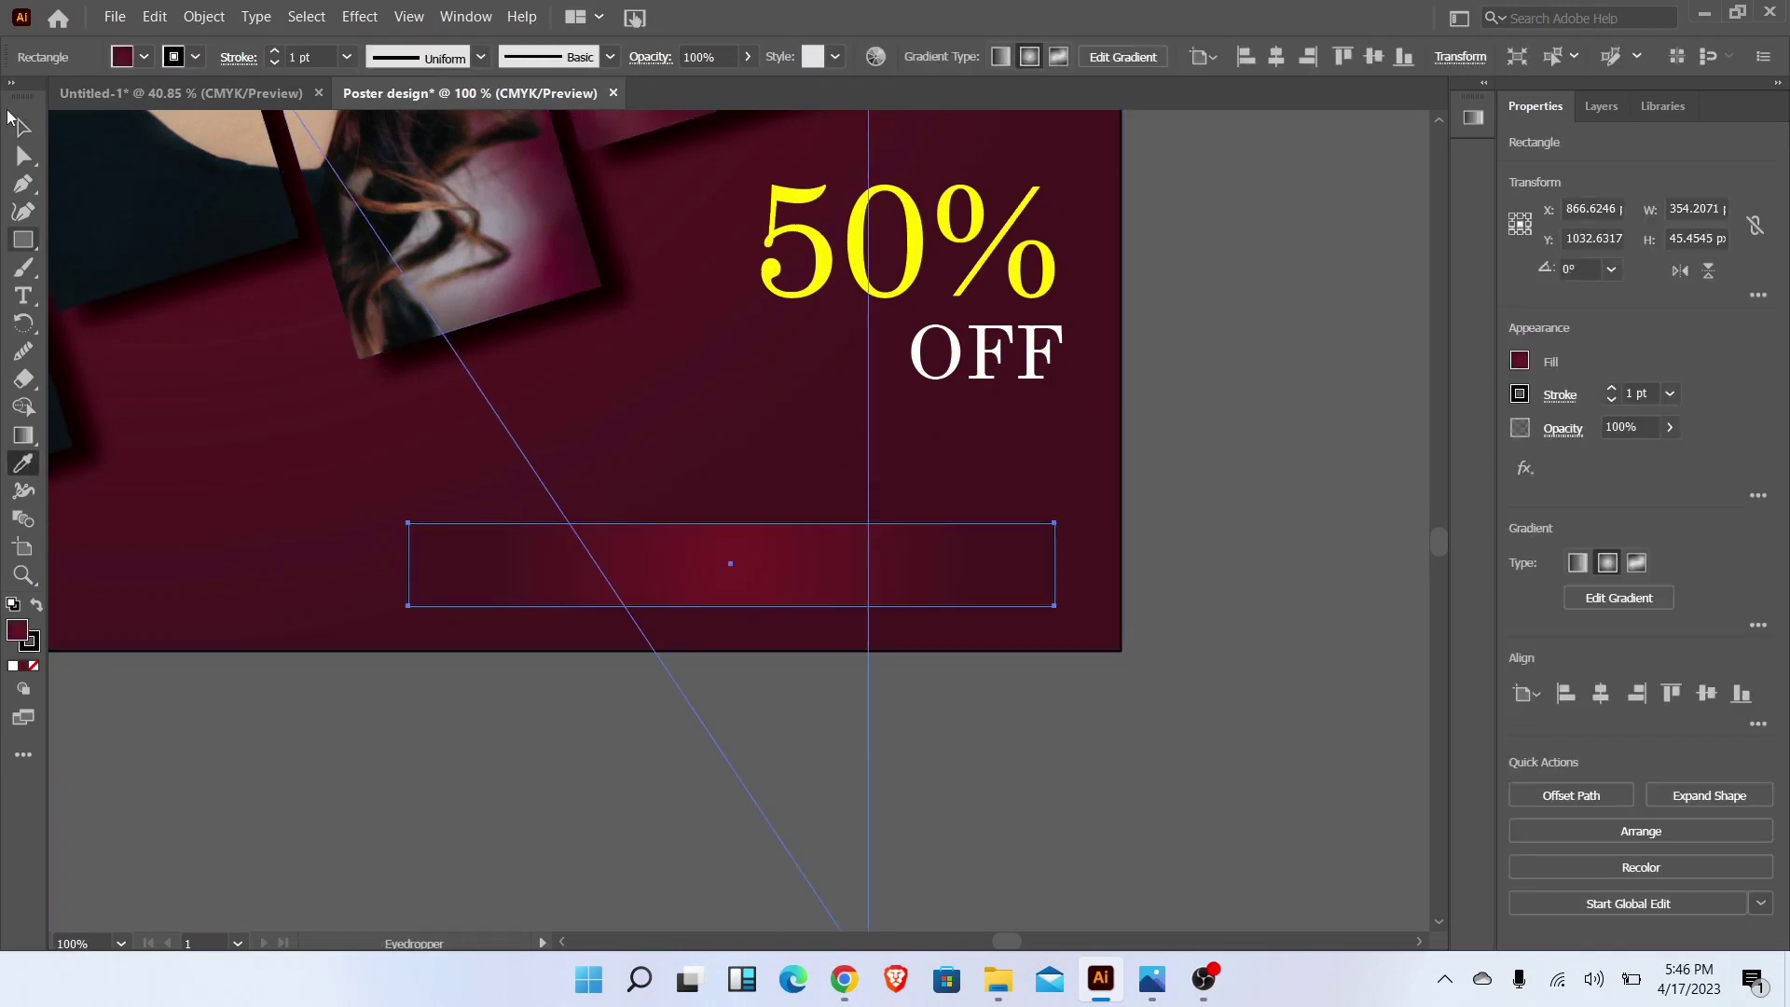
key(v)
click(1093, 601)
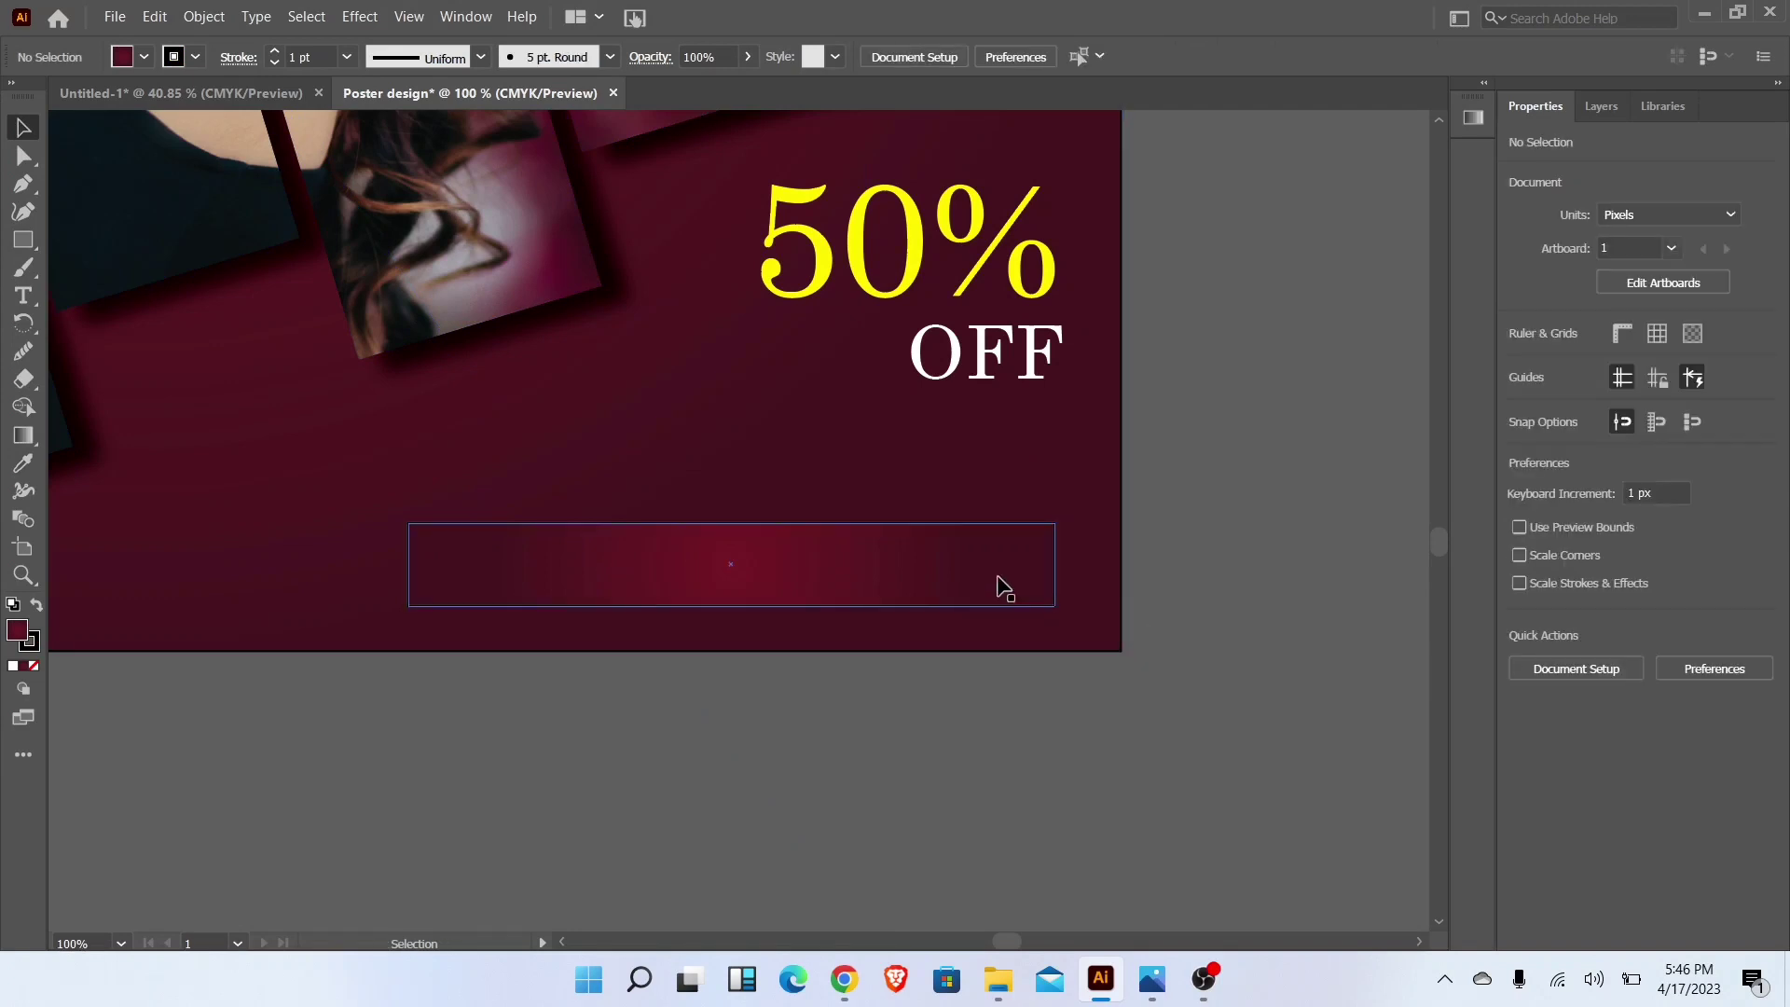
Step: Apply a default Stylize > Drop Shadow to the 354 × 45 px banner
click(1007, 597)
click(355, 20)
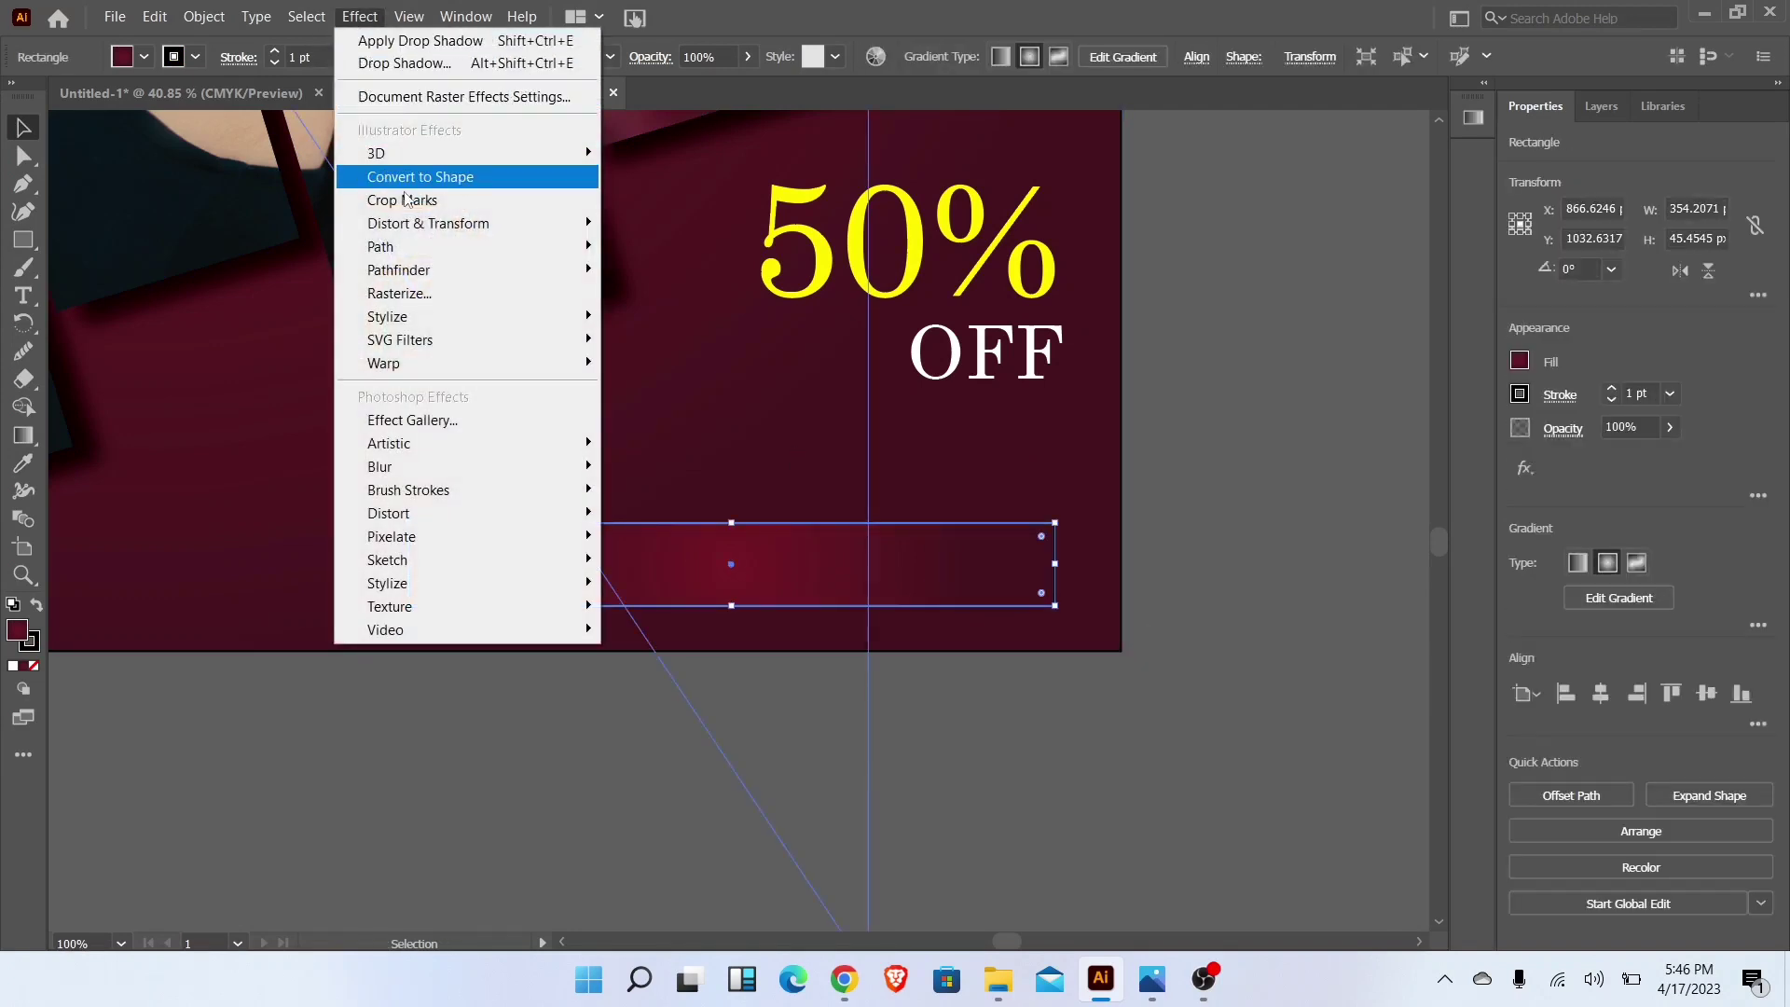
mouse_move(494, 324)
click(657, 318)
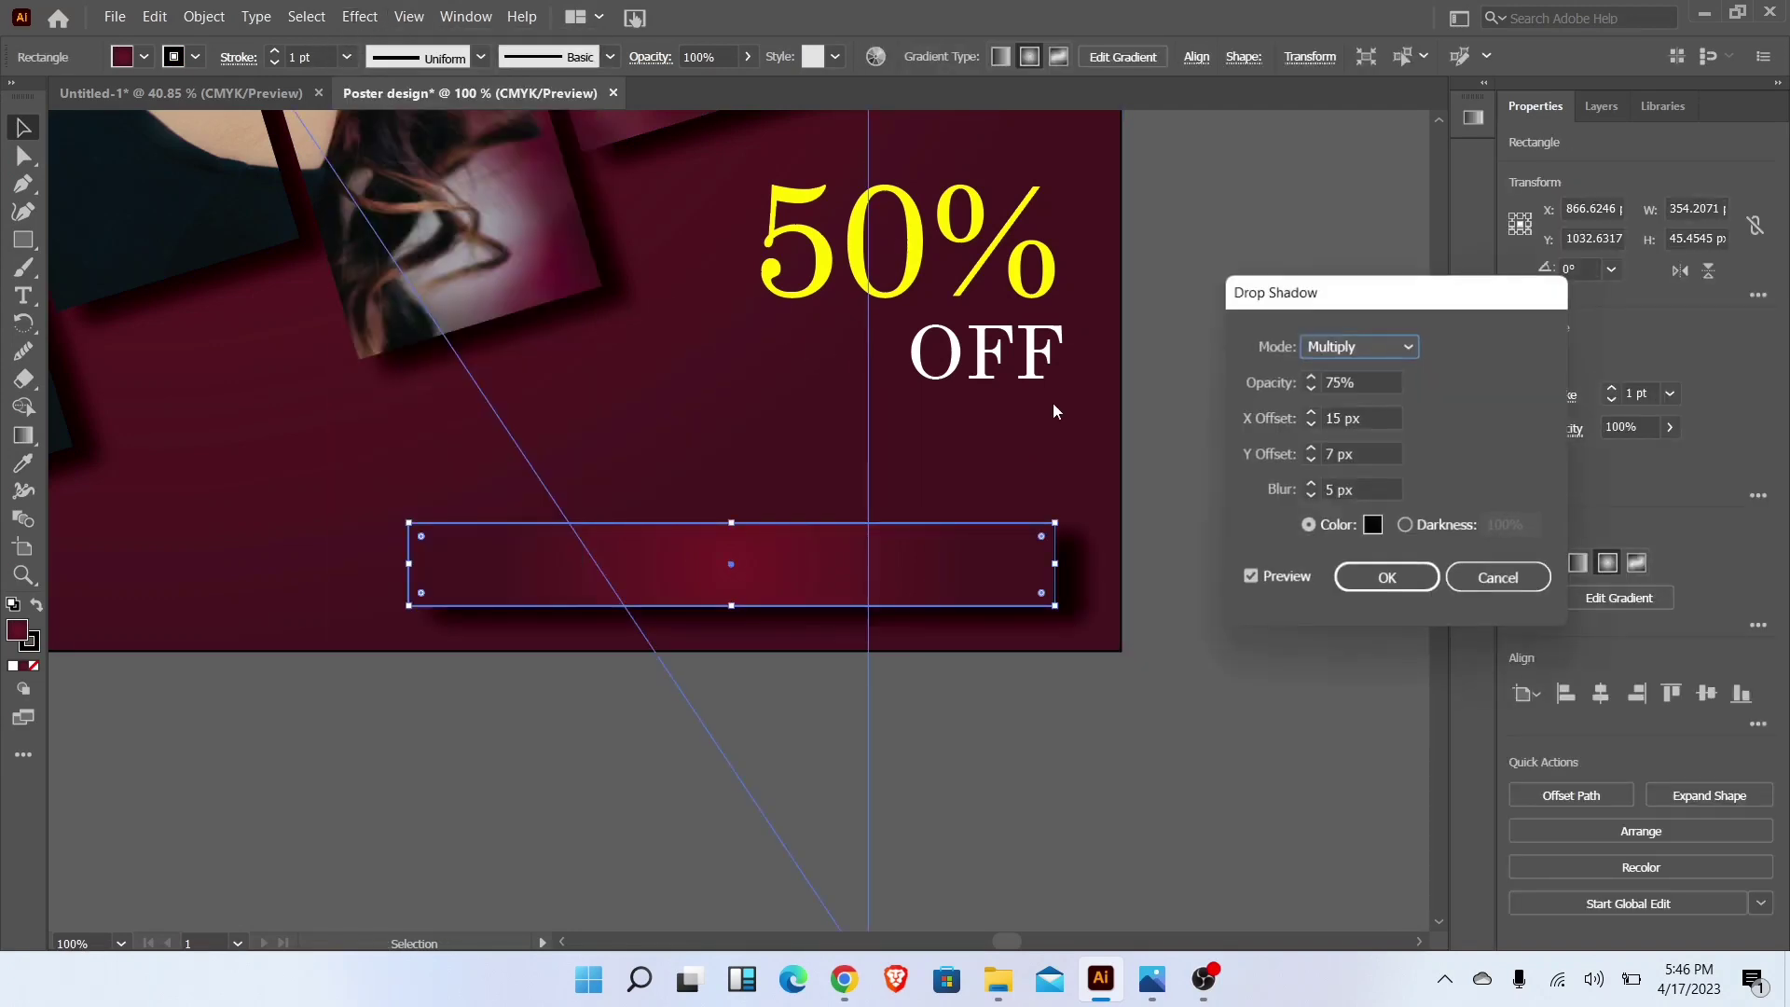
click(1366, 583)
click(1310, 630)
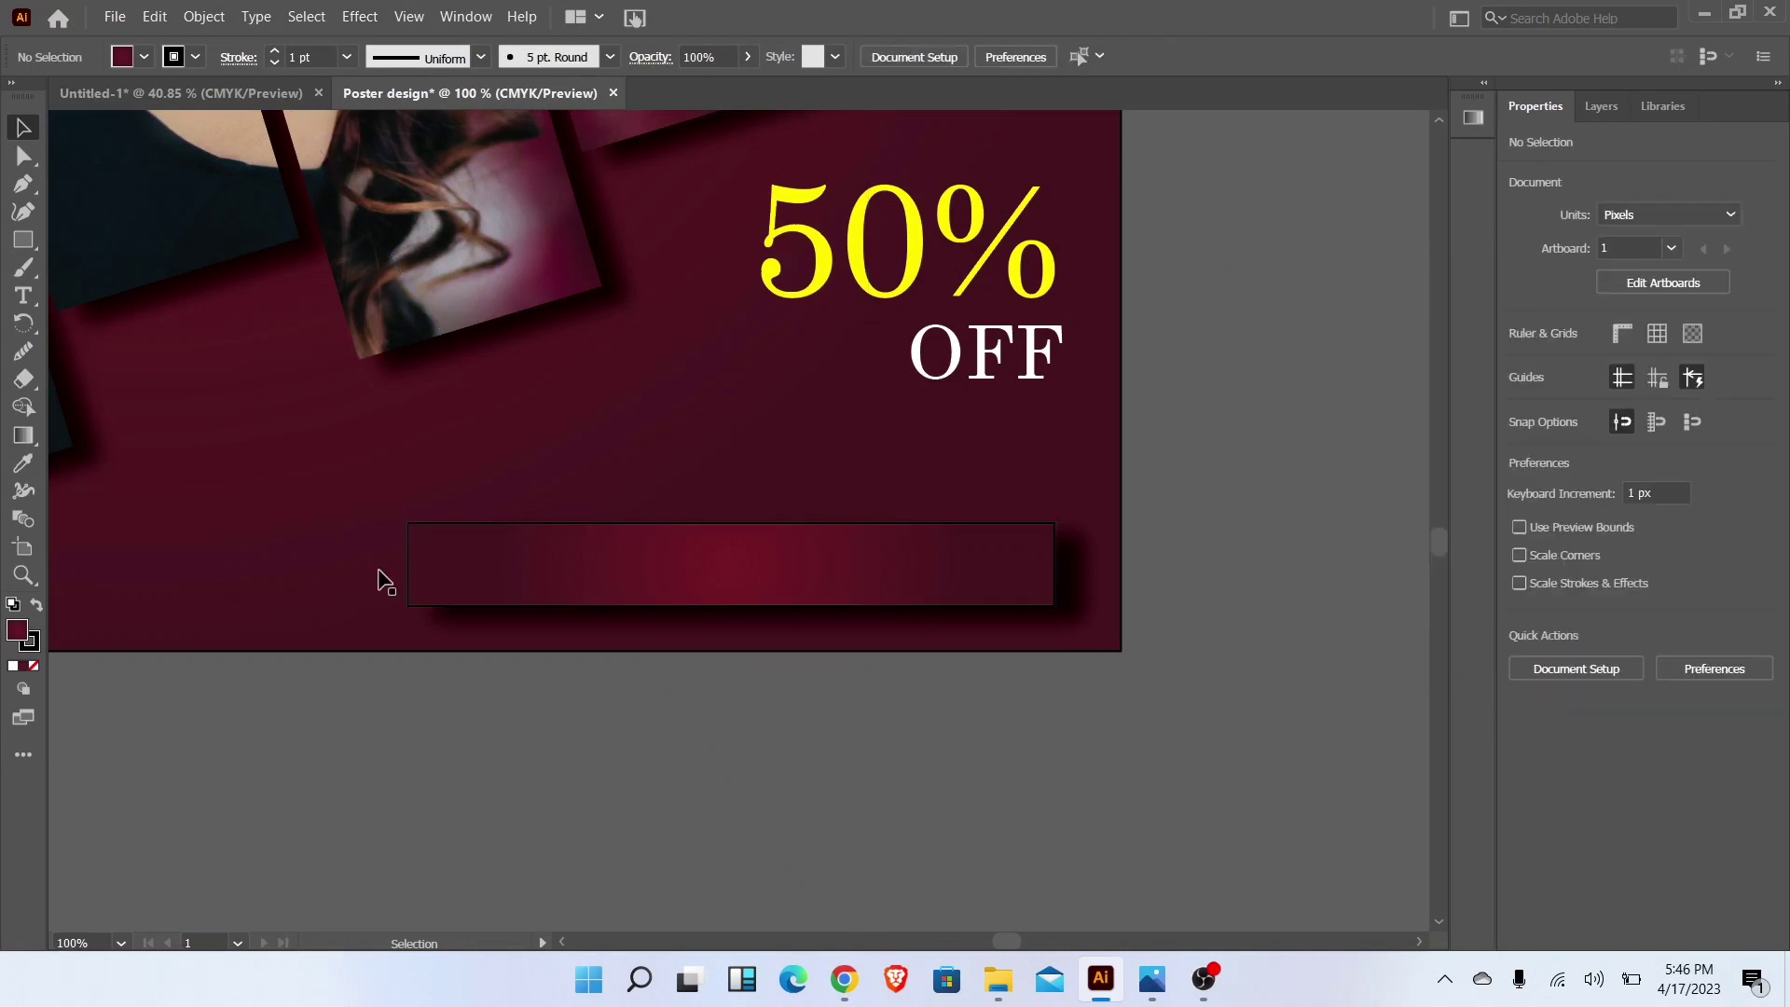
Step: Start a new white-filled text object inside the maroon banner
click(25, 320)
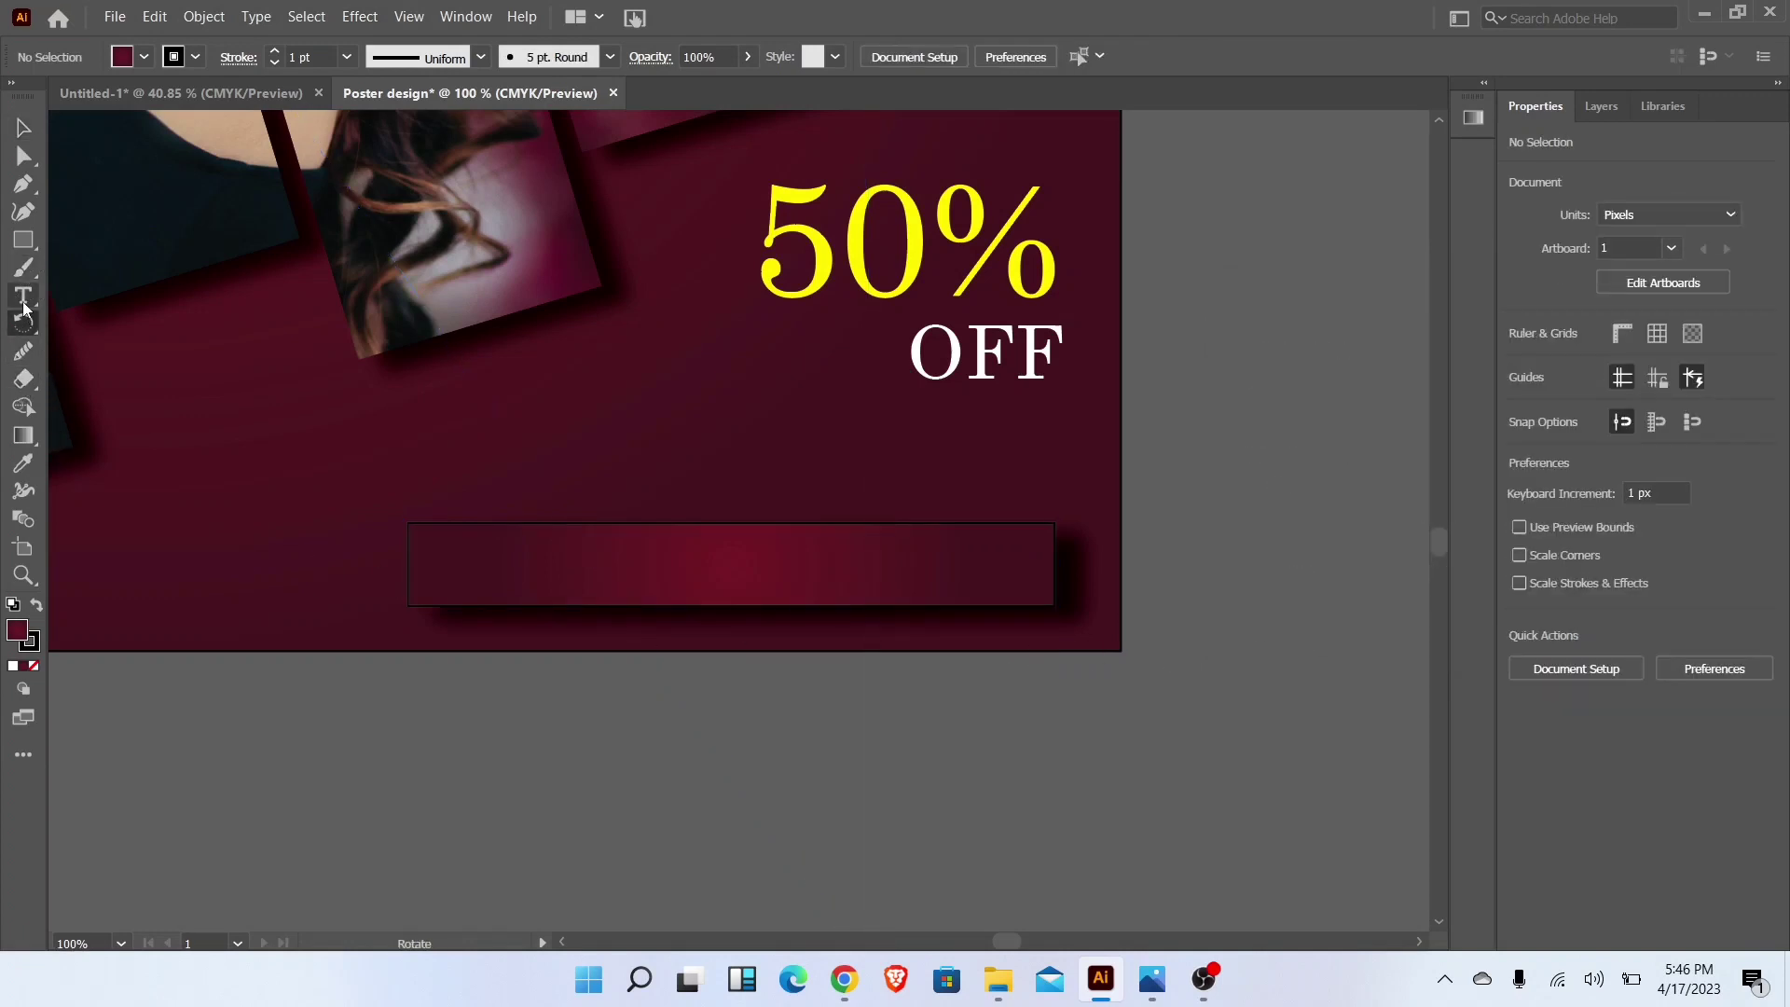
click(124, 62)
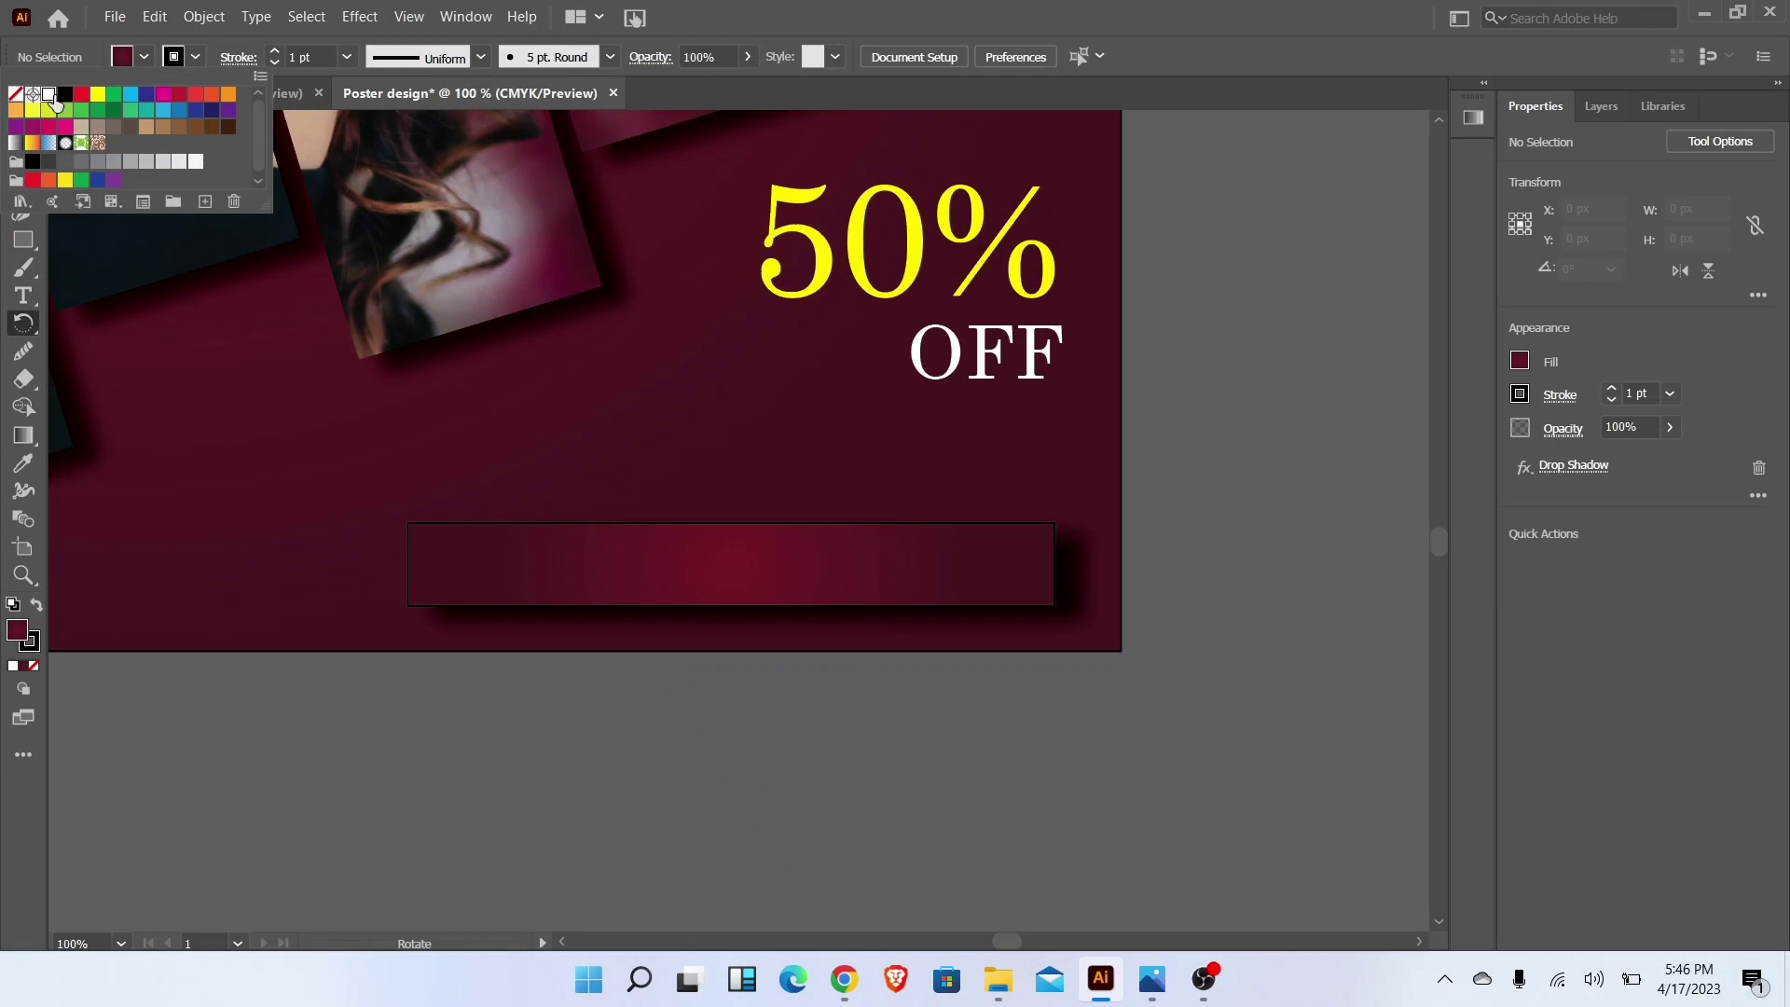
click(49, 93)
click(22, 299)
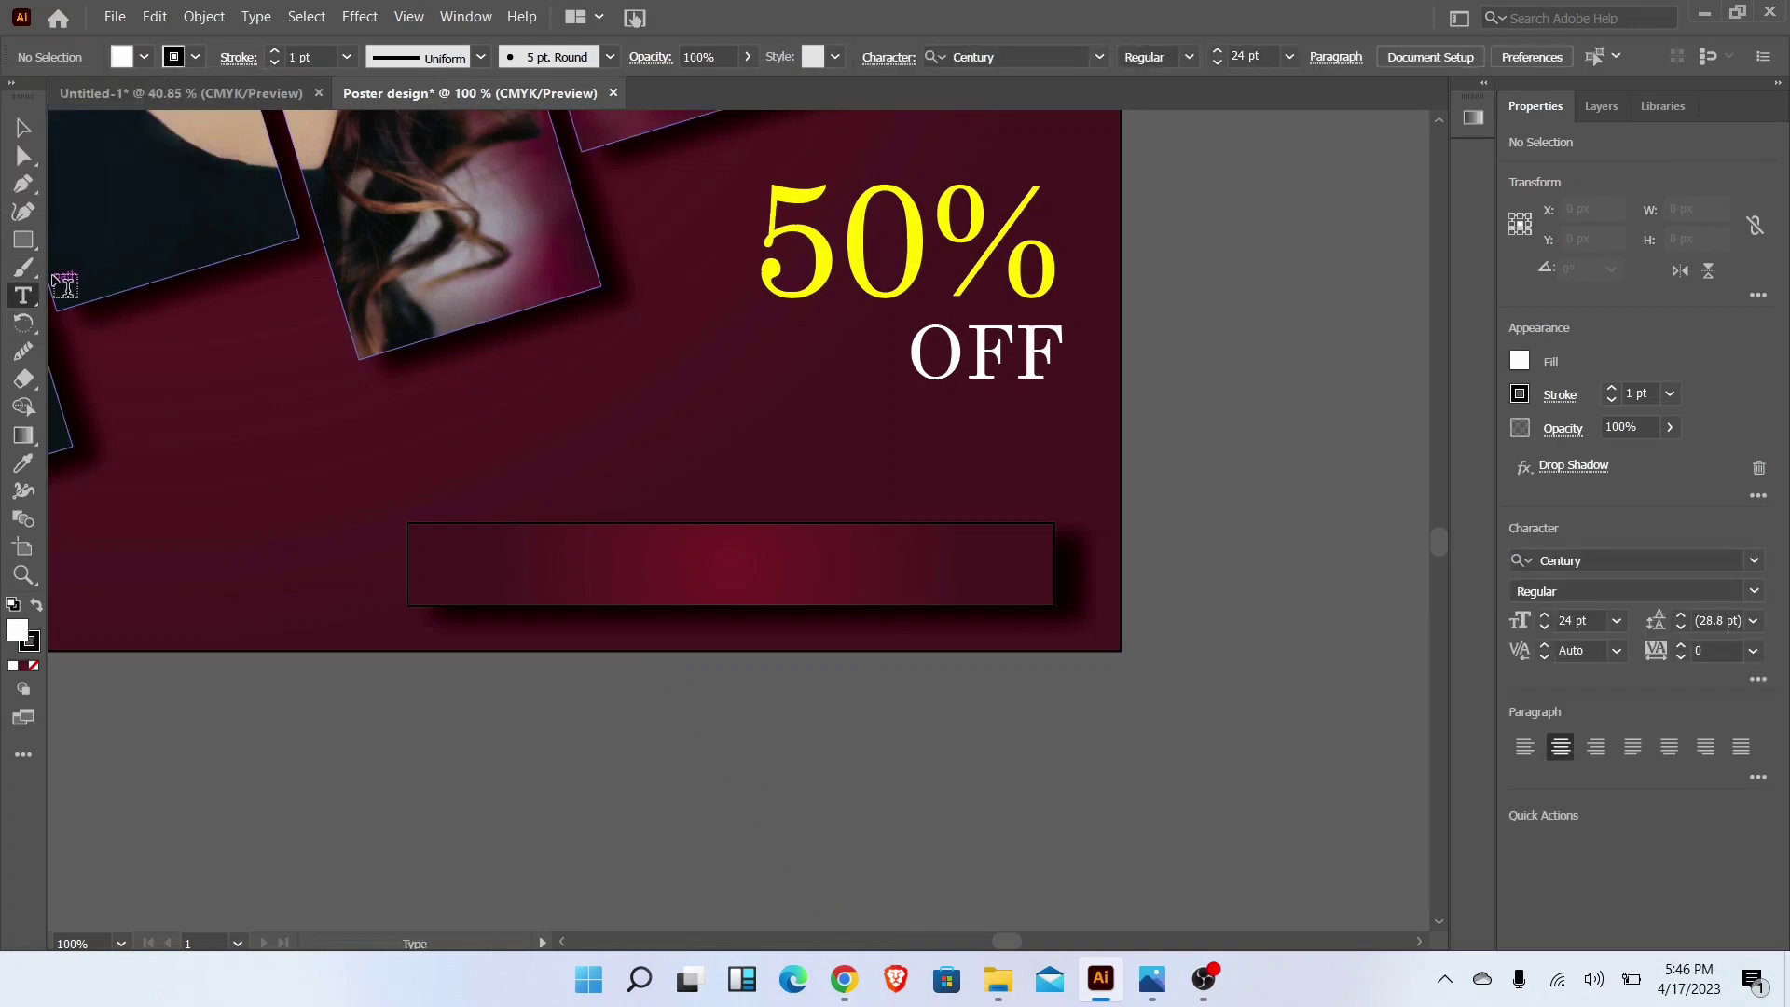
click(118, 63)
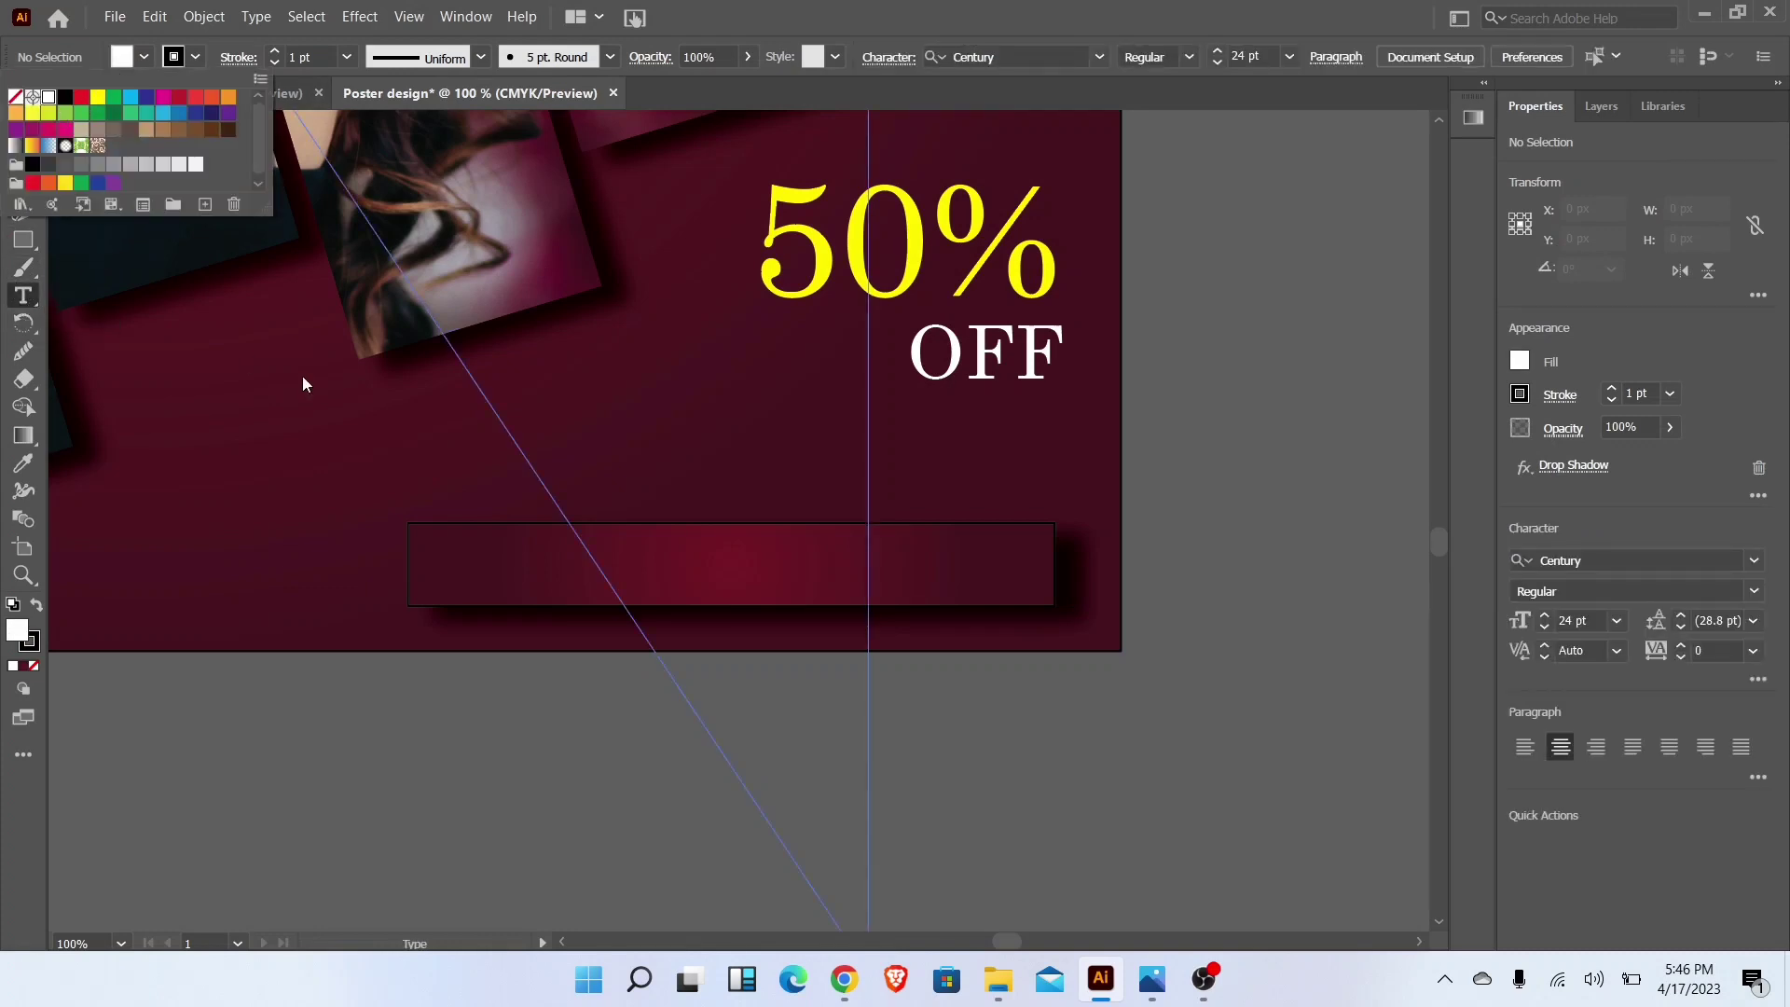
click(502, 574)
click(523, 569)
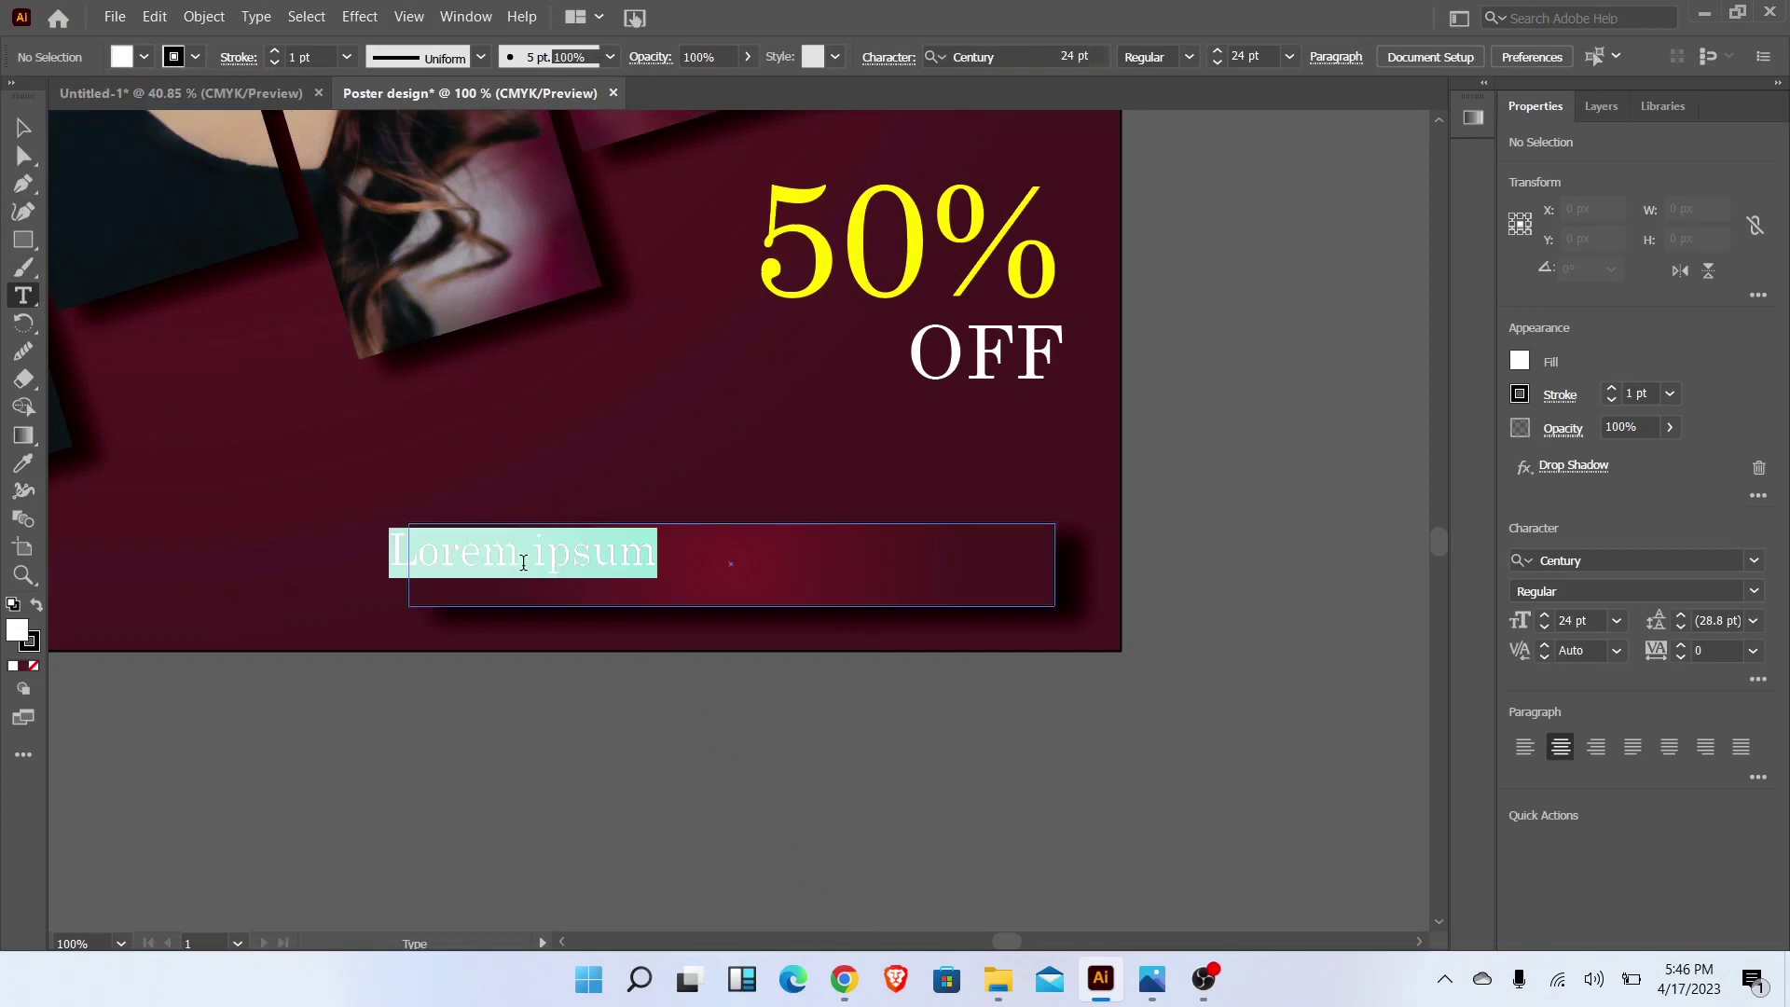
click(122, 57)
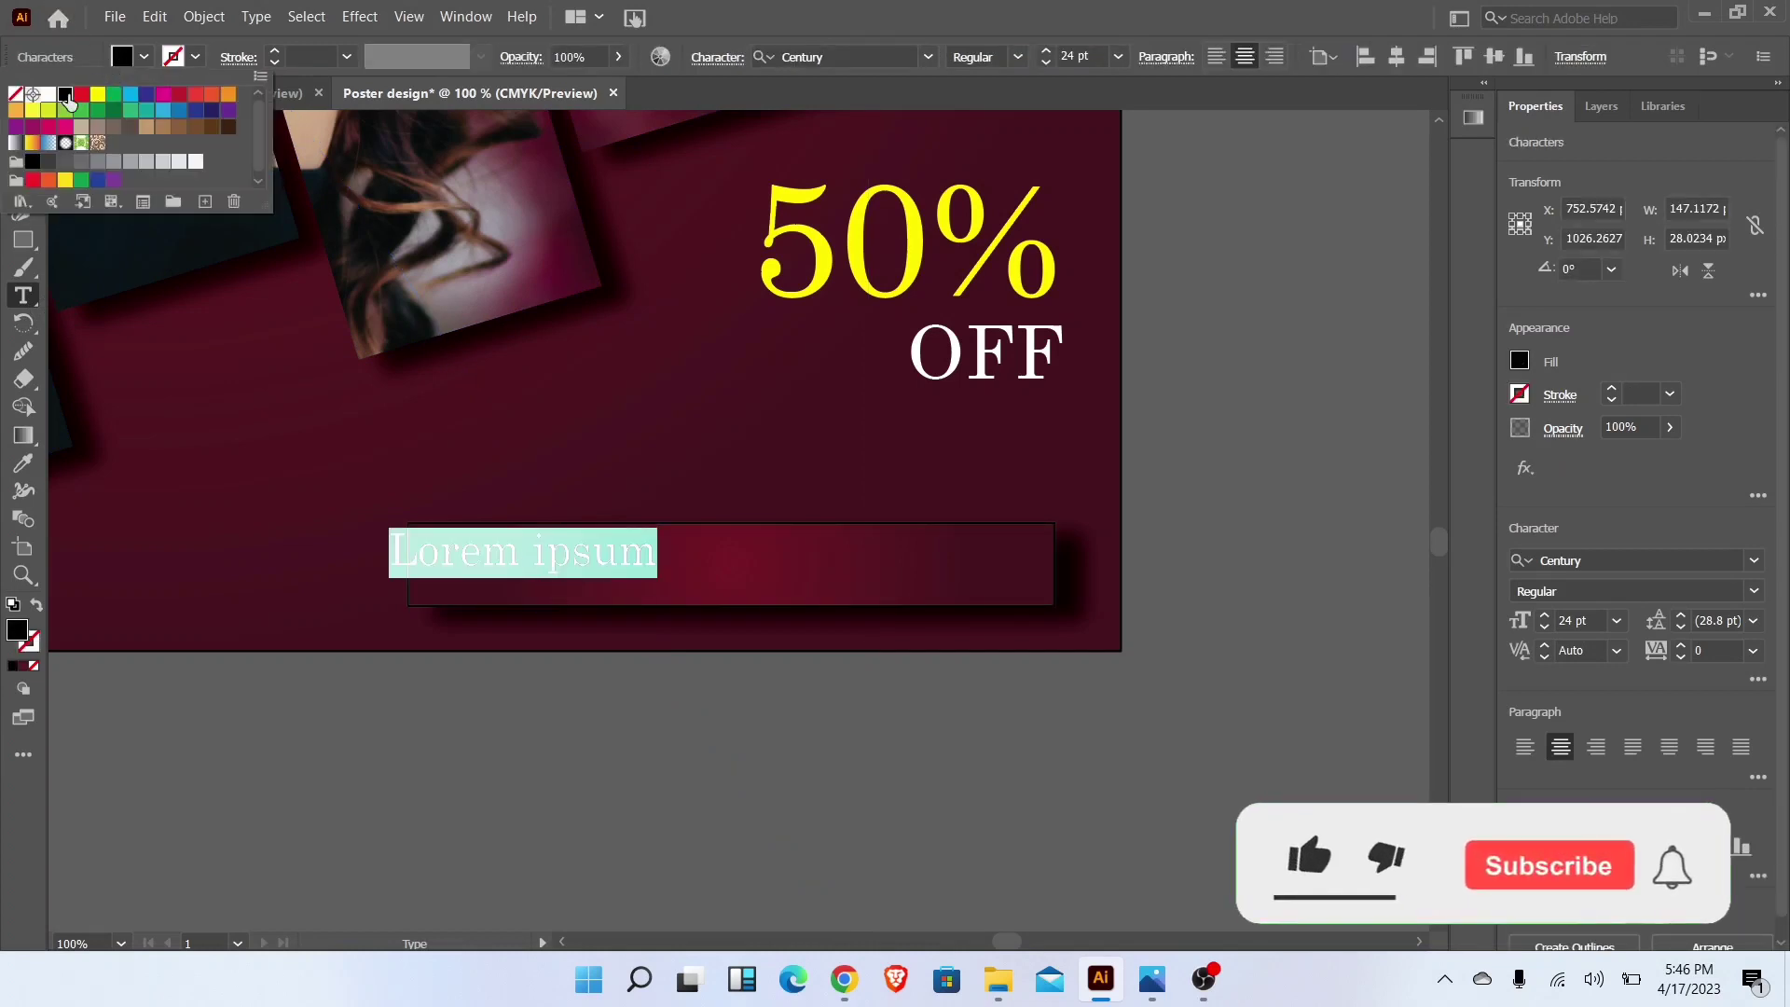
click(48, 94)
text(W)
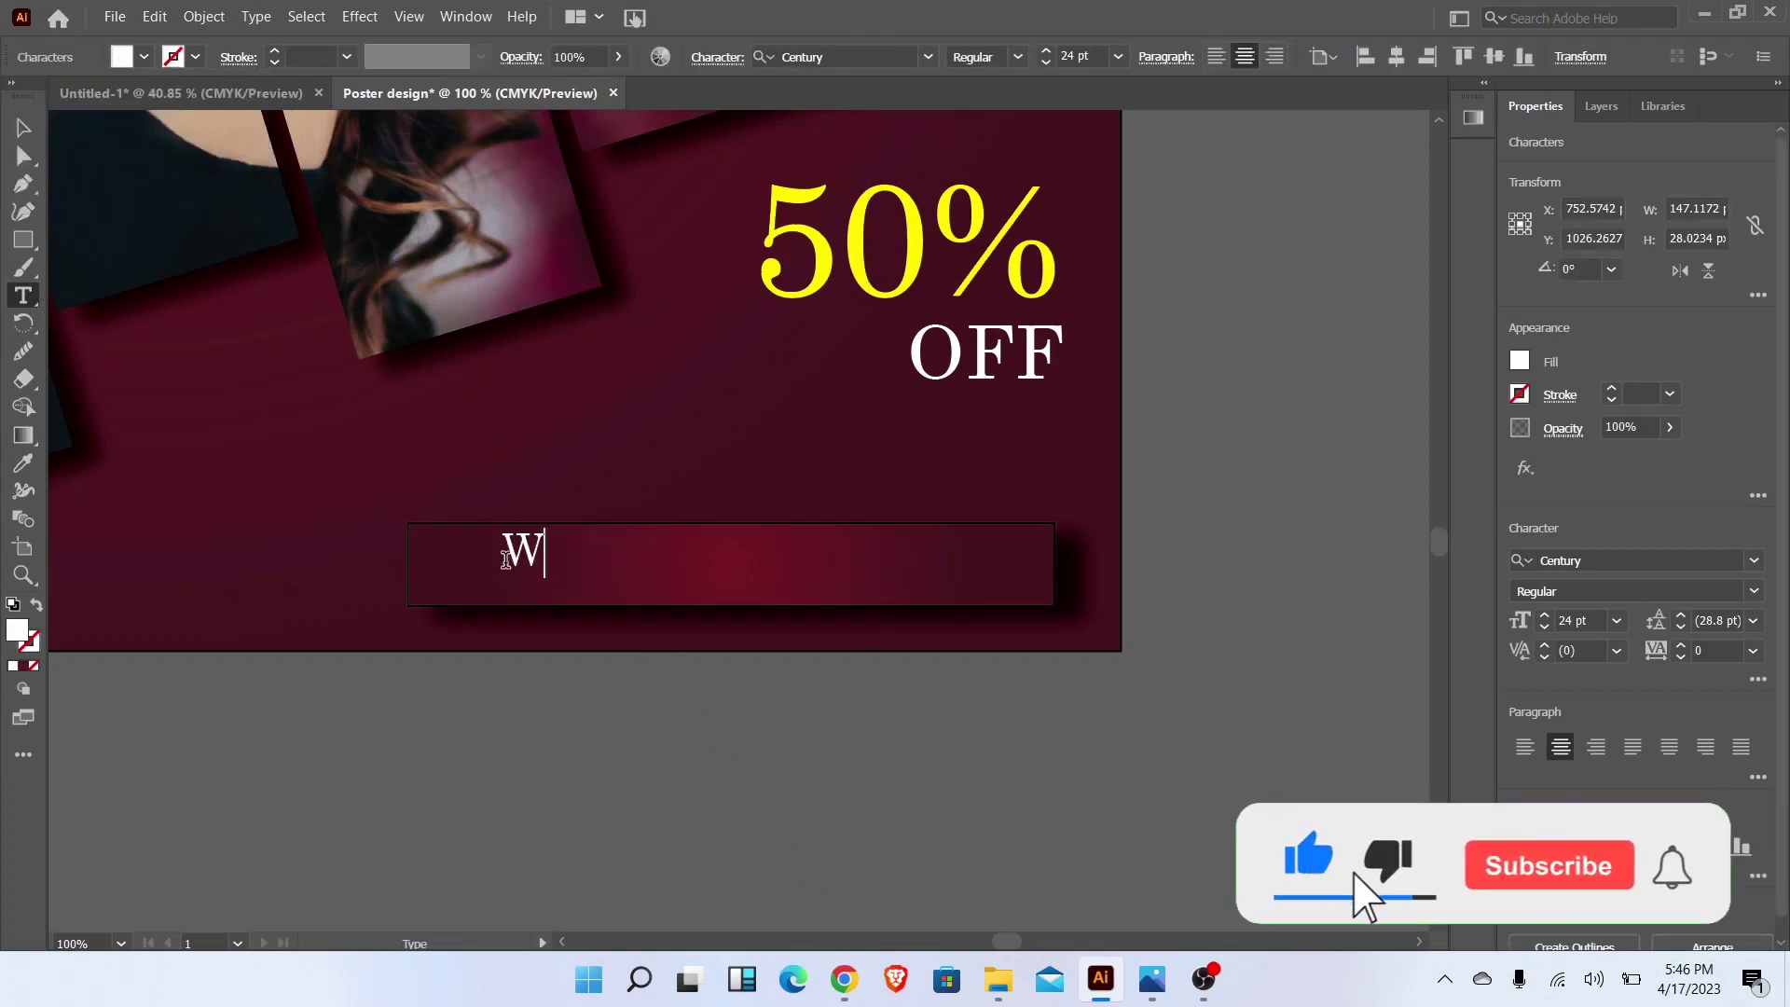
text(WW.)
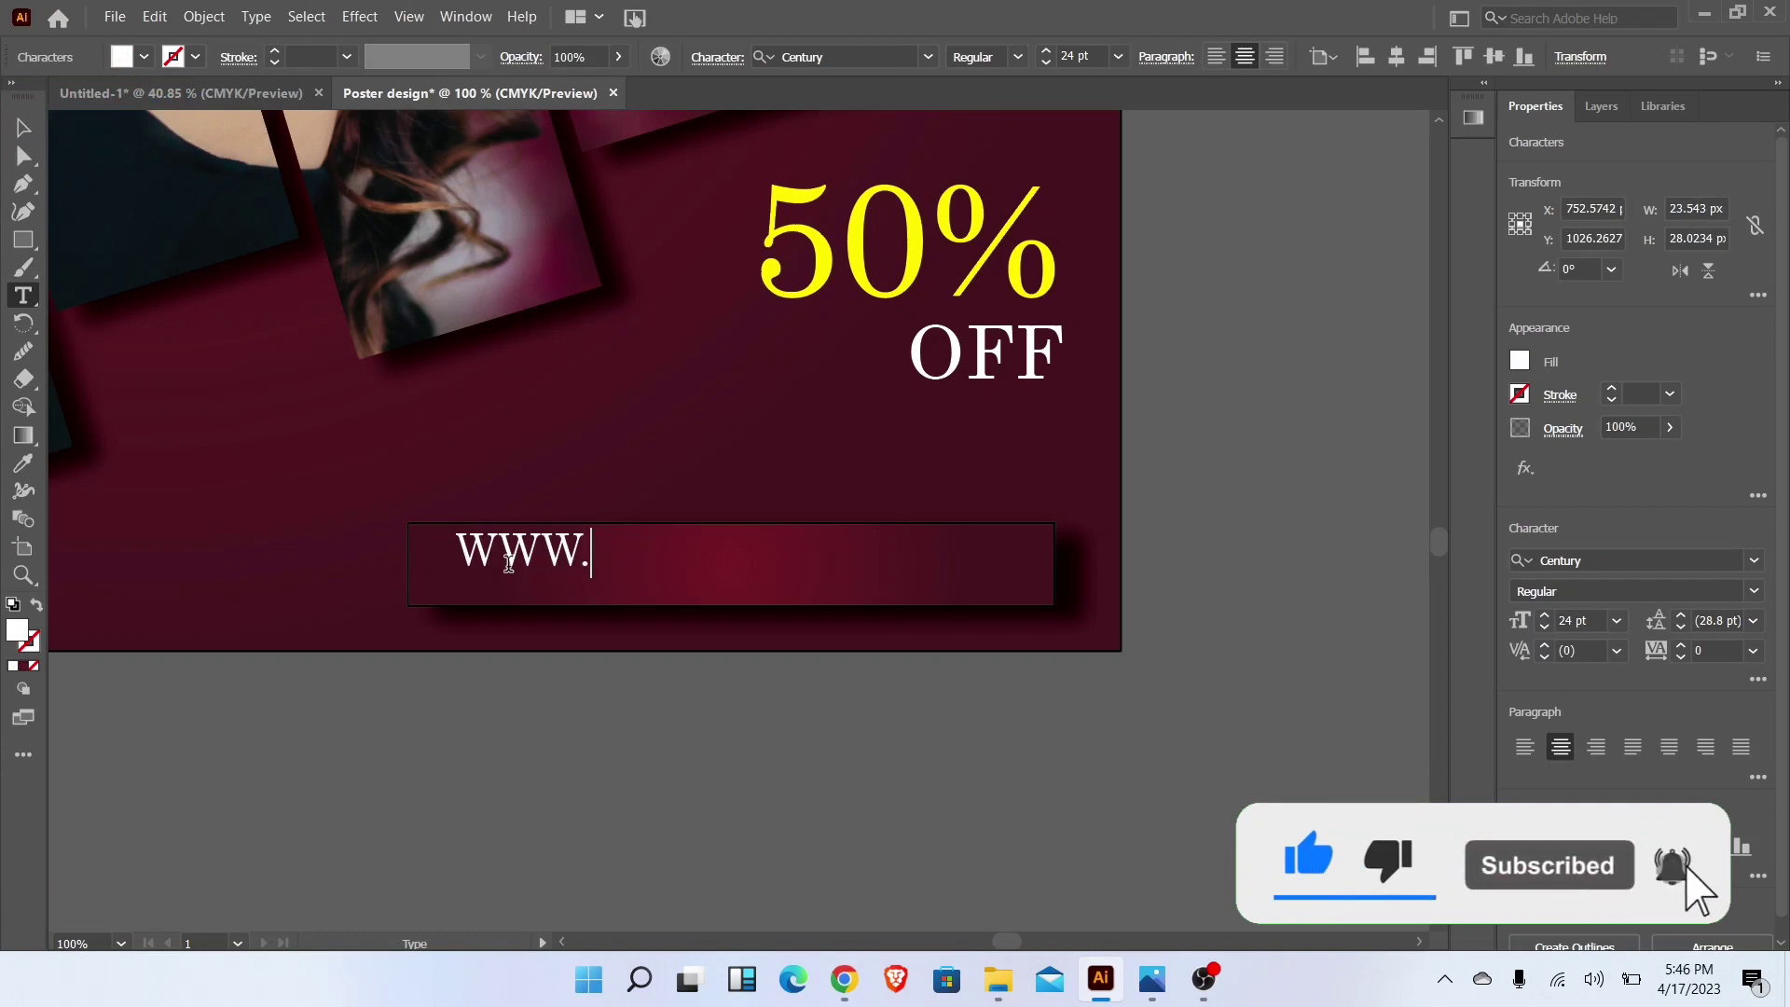
text(WEBSITE.)
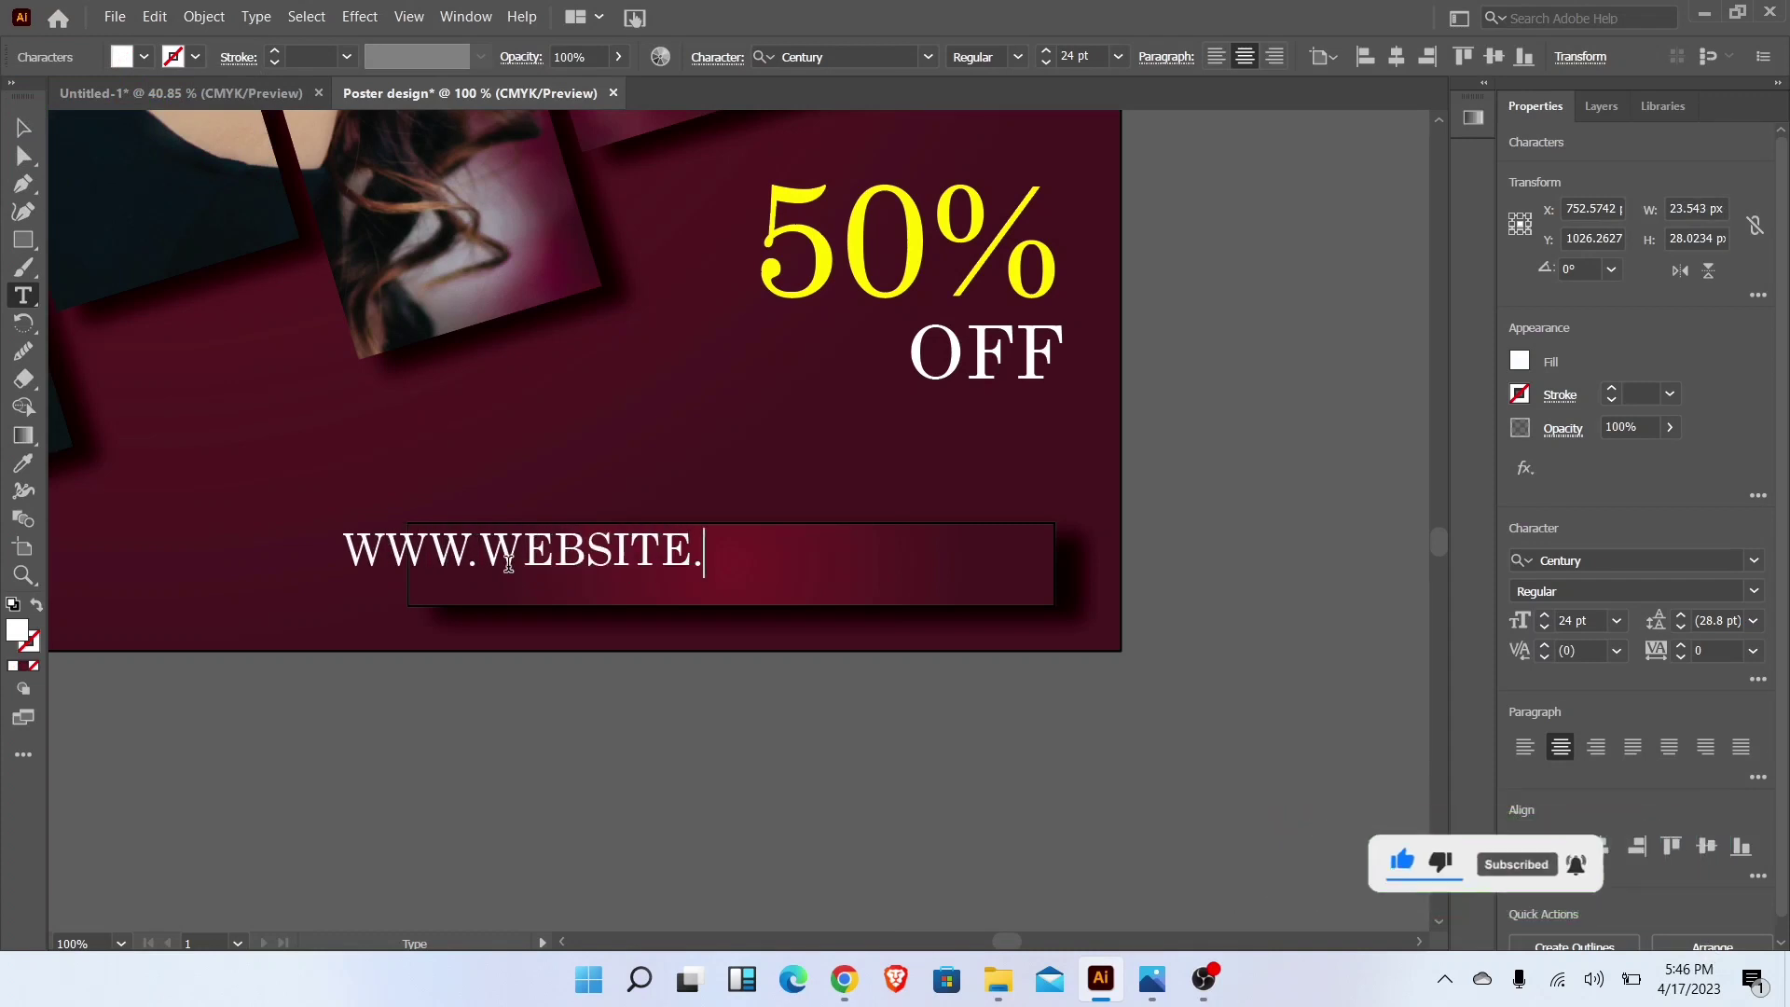
text(COM)
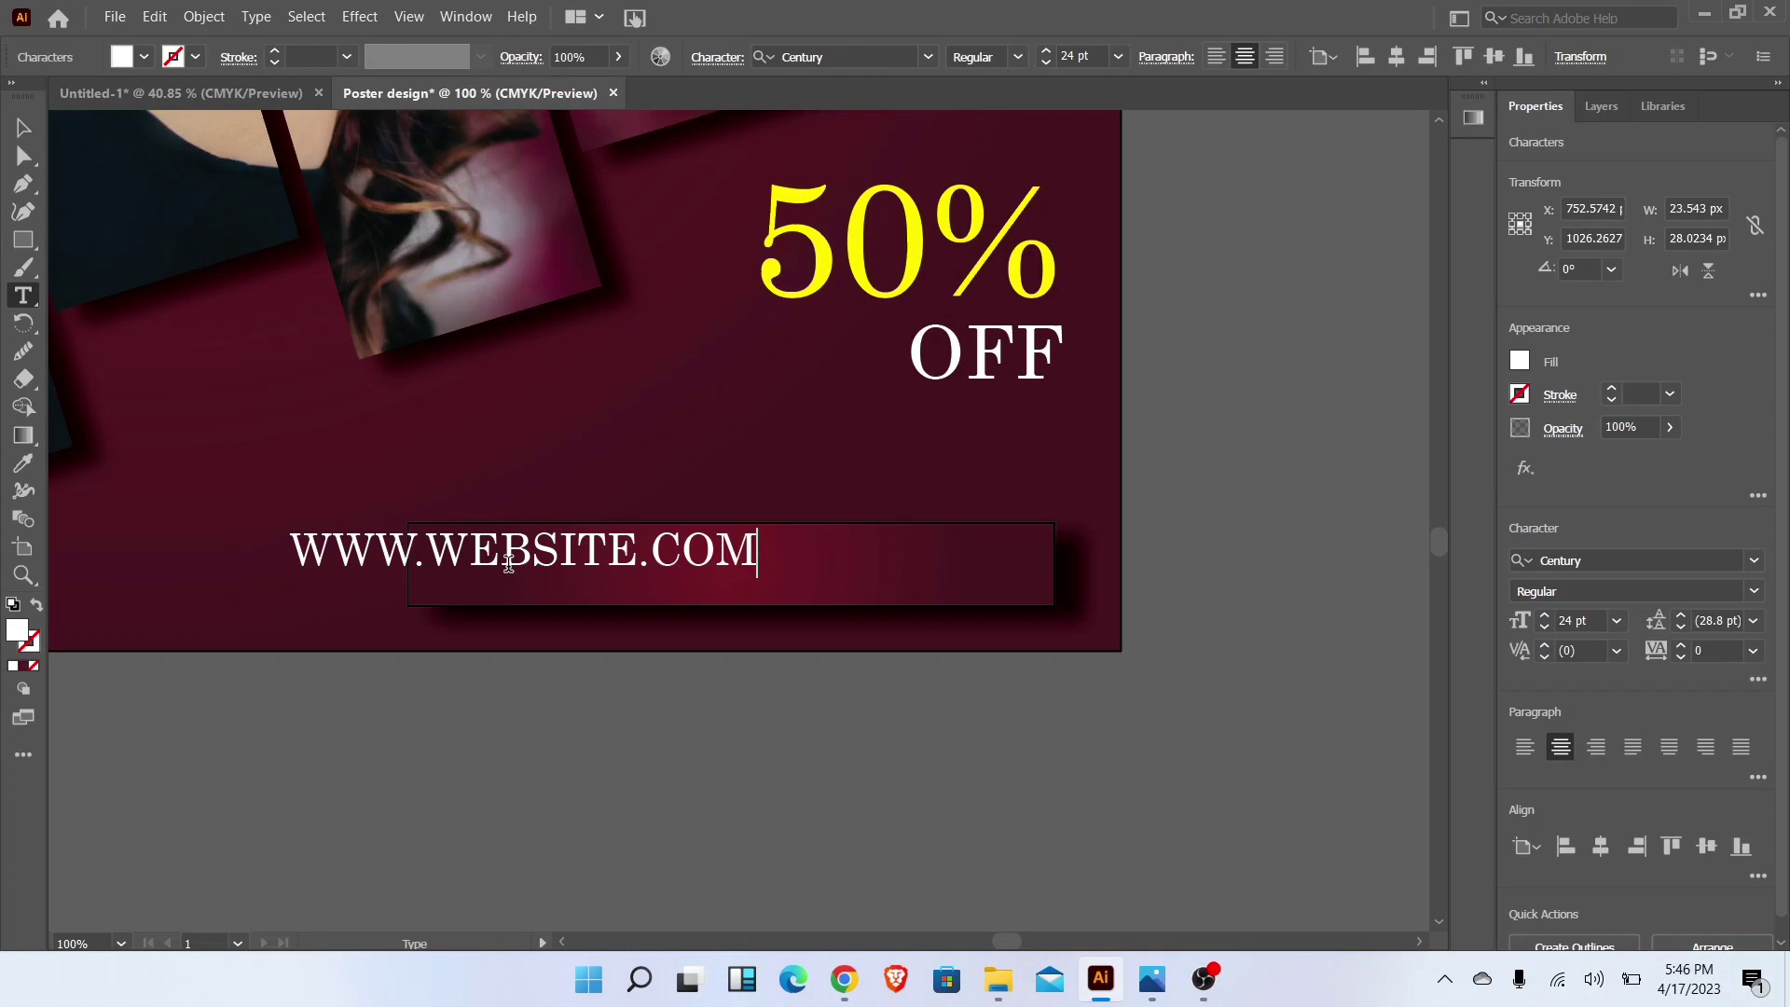
click(23, 131)
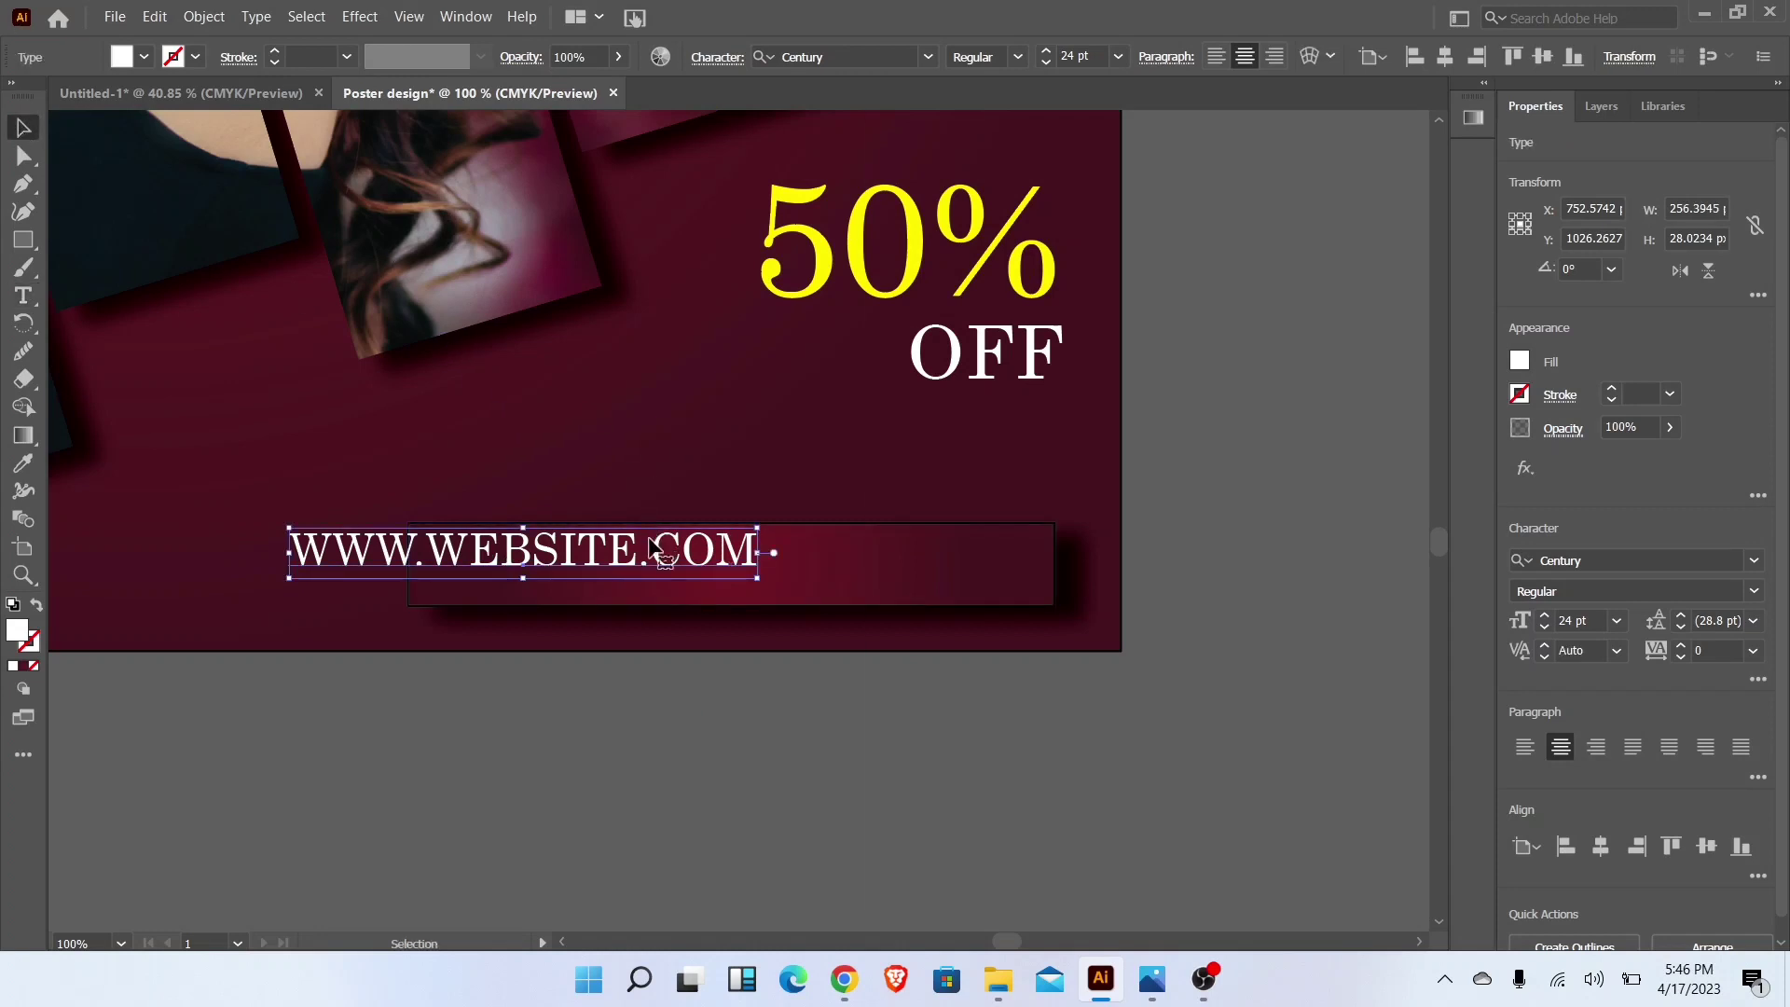
drag(650, 539, 836, 571)
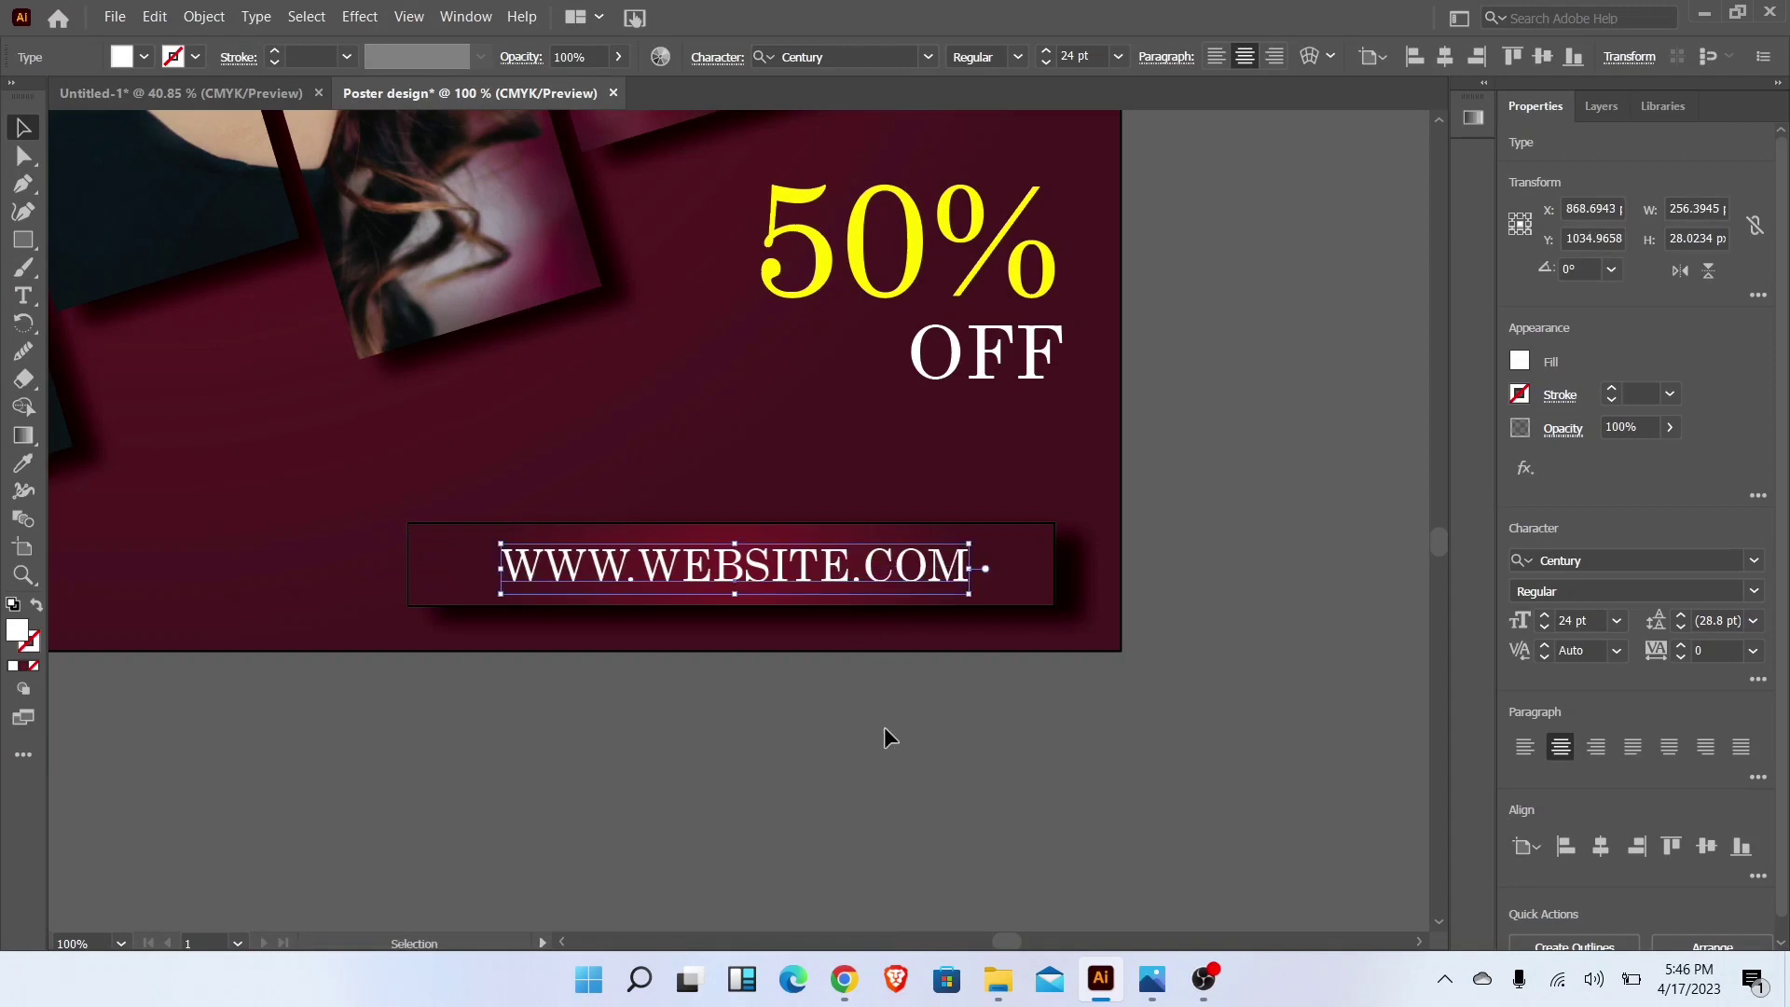
click(886, 730)
key(ctrl+0)
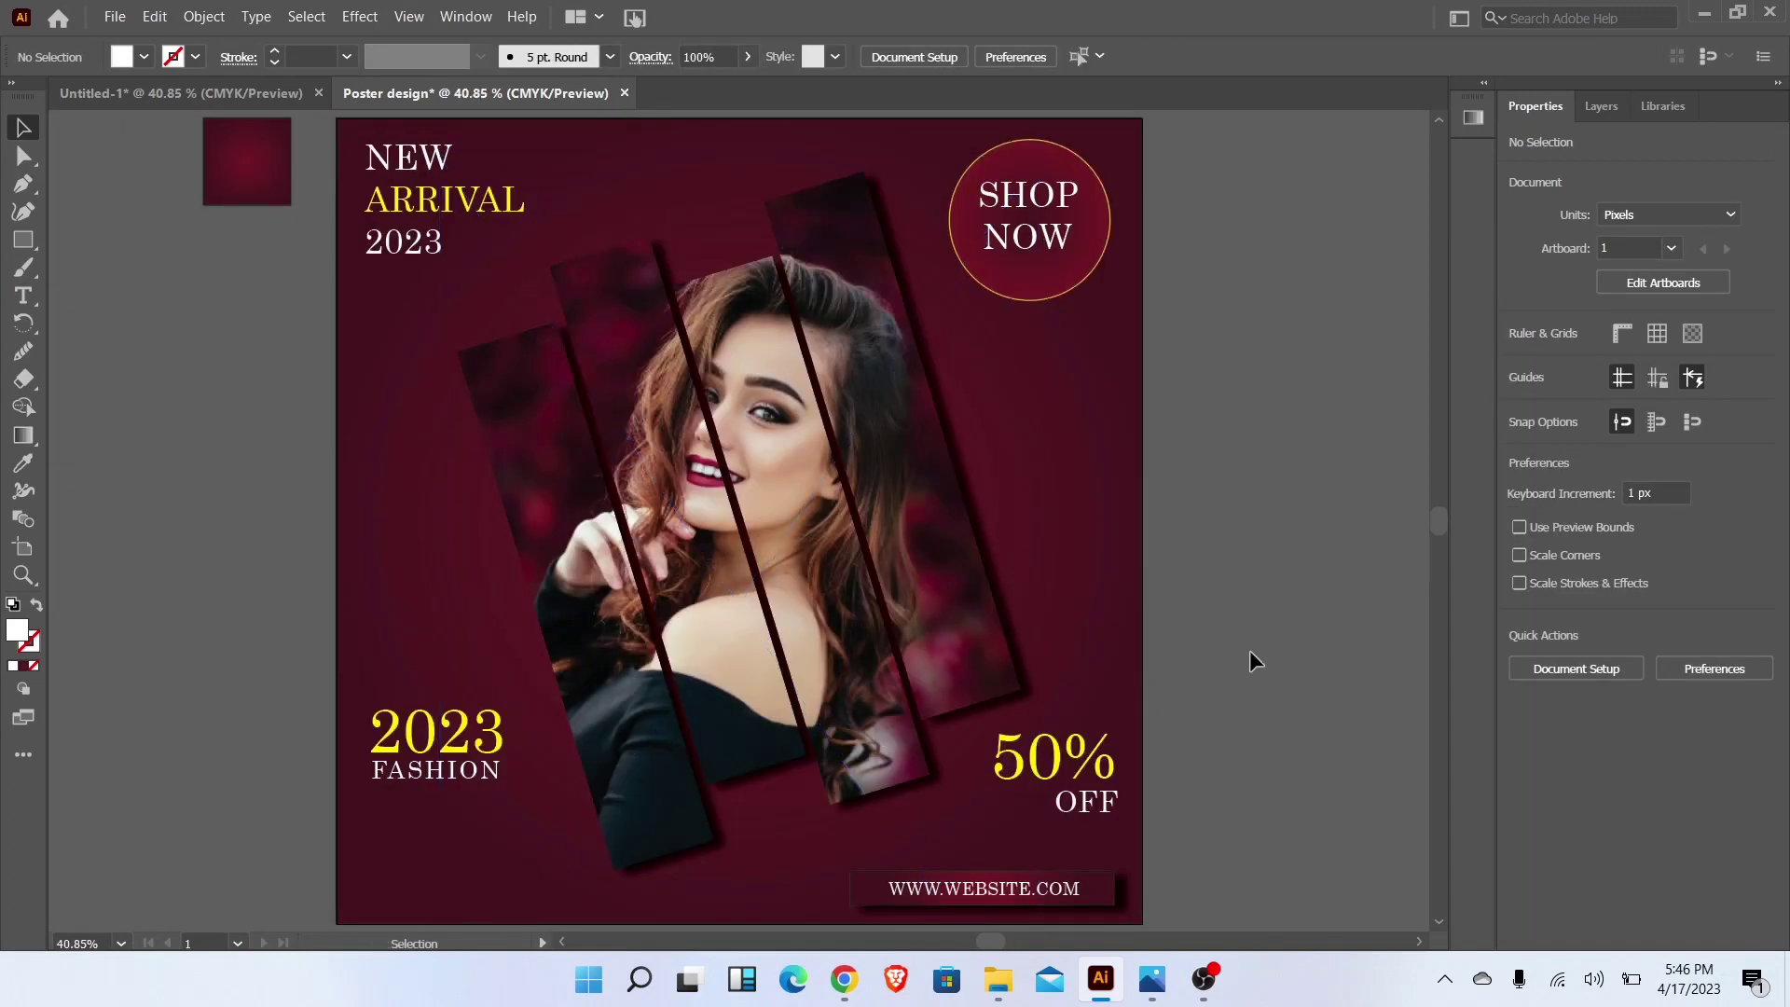
Step: Draw a thin white outline circle on the poster's left side and adjust its size and position
drag(19, 251, 108, 268)
drag(435, 454, 481, 498)
click(36, 607)
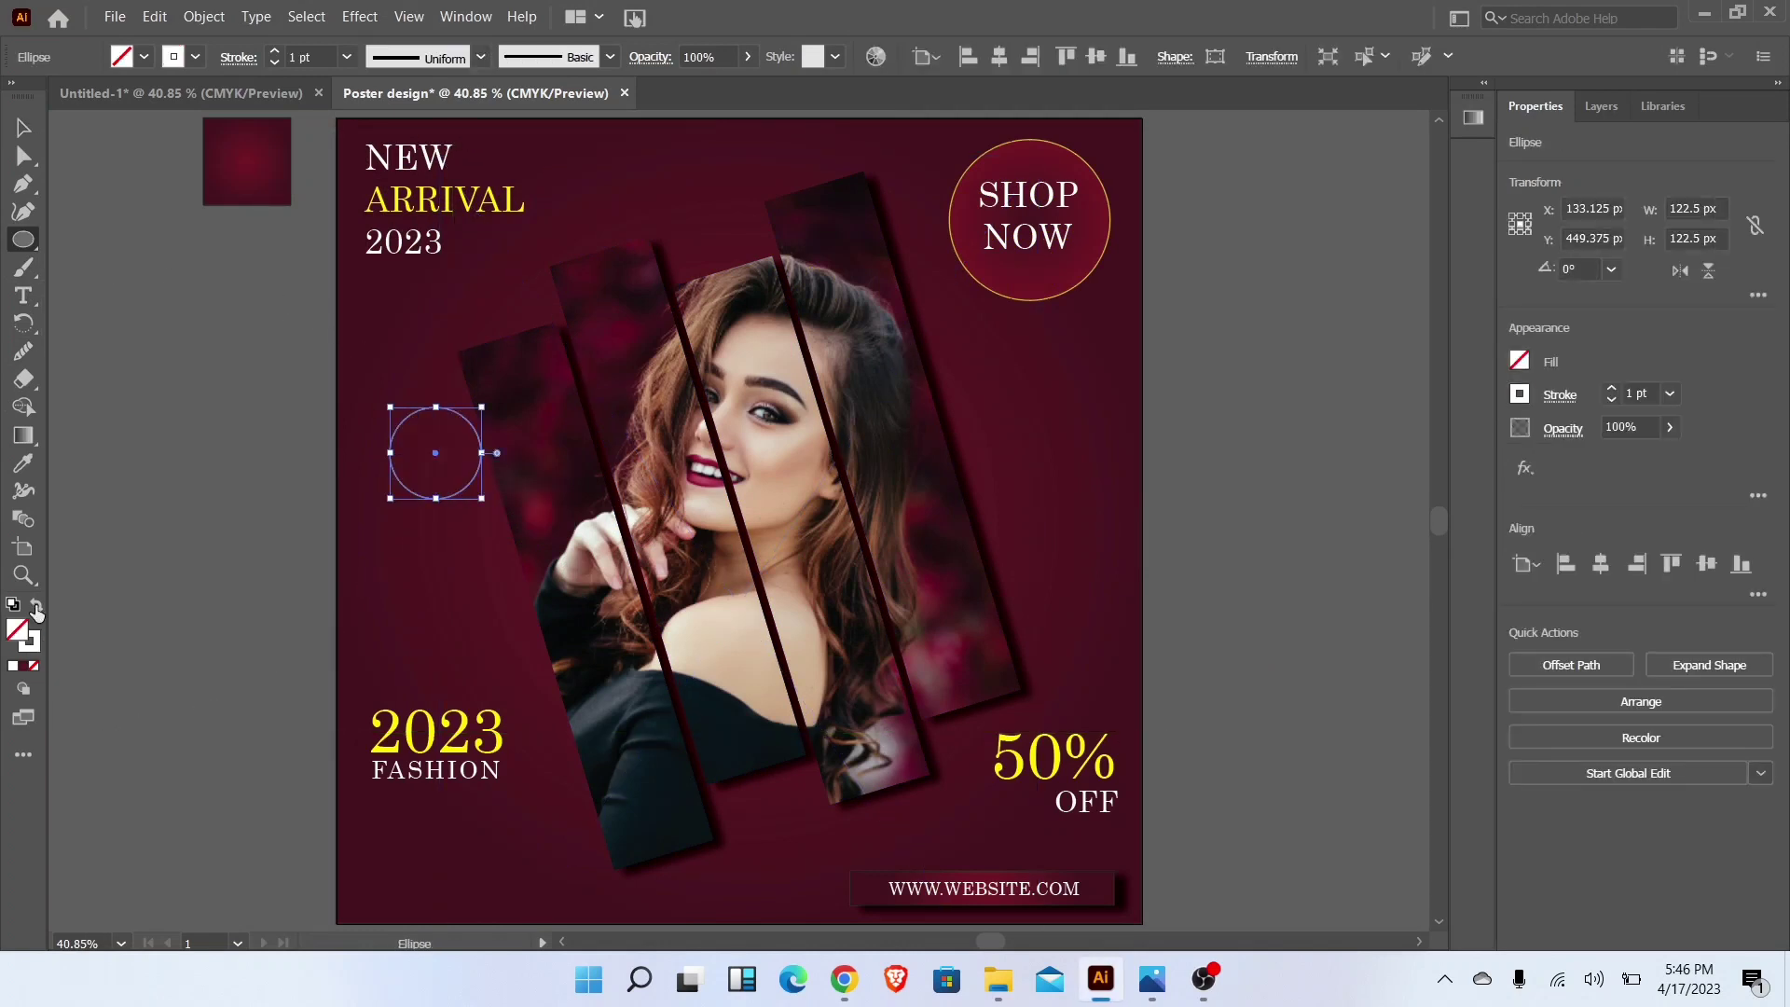
key(v)
click(352, 494)
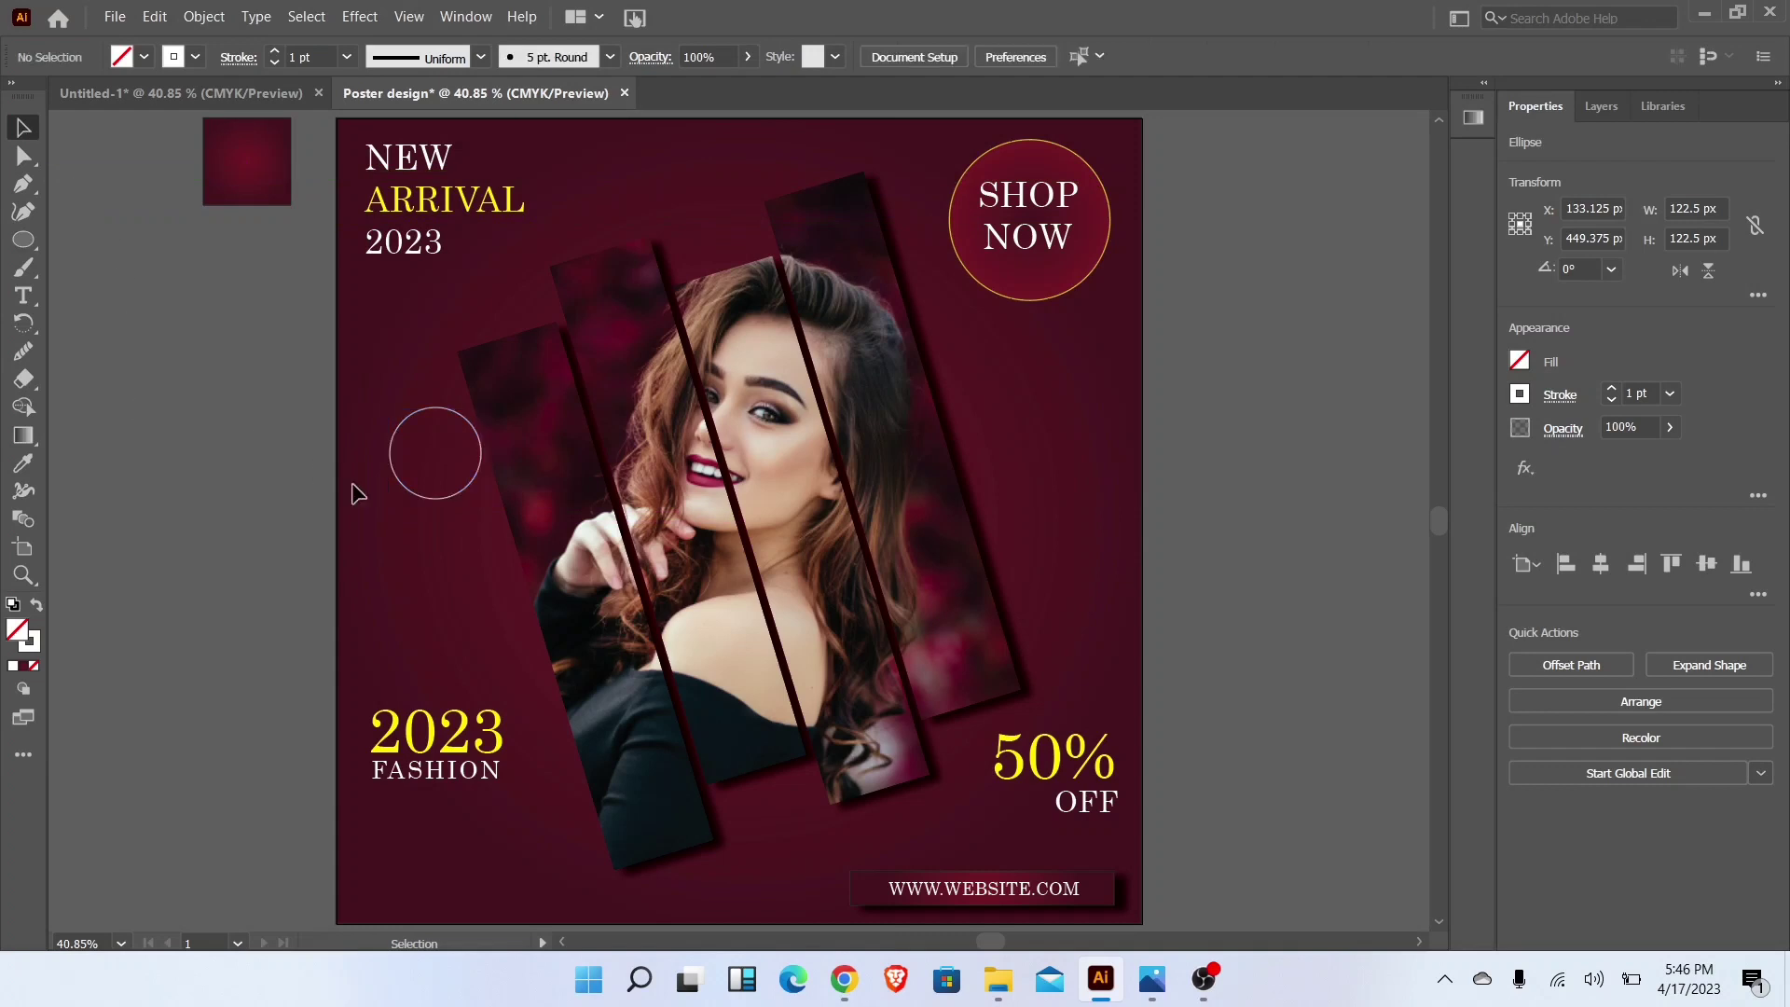
click(464, 494)
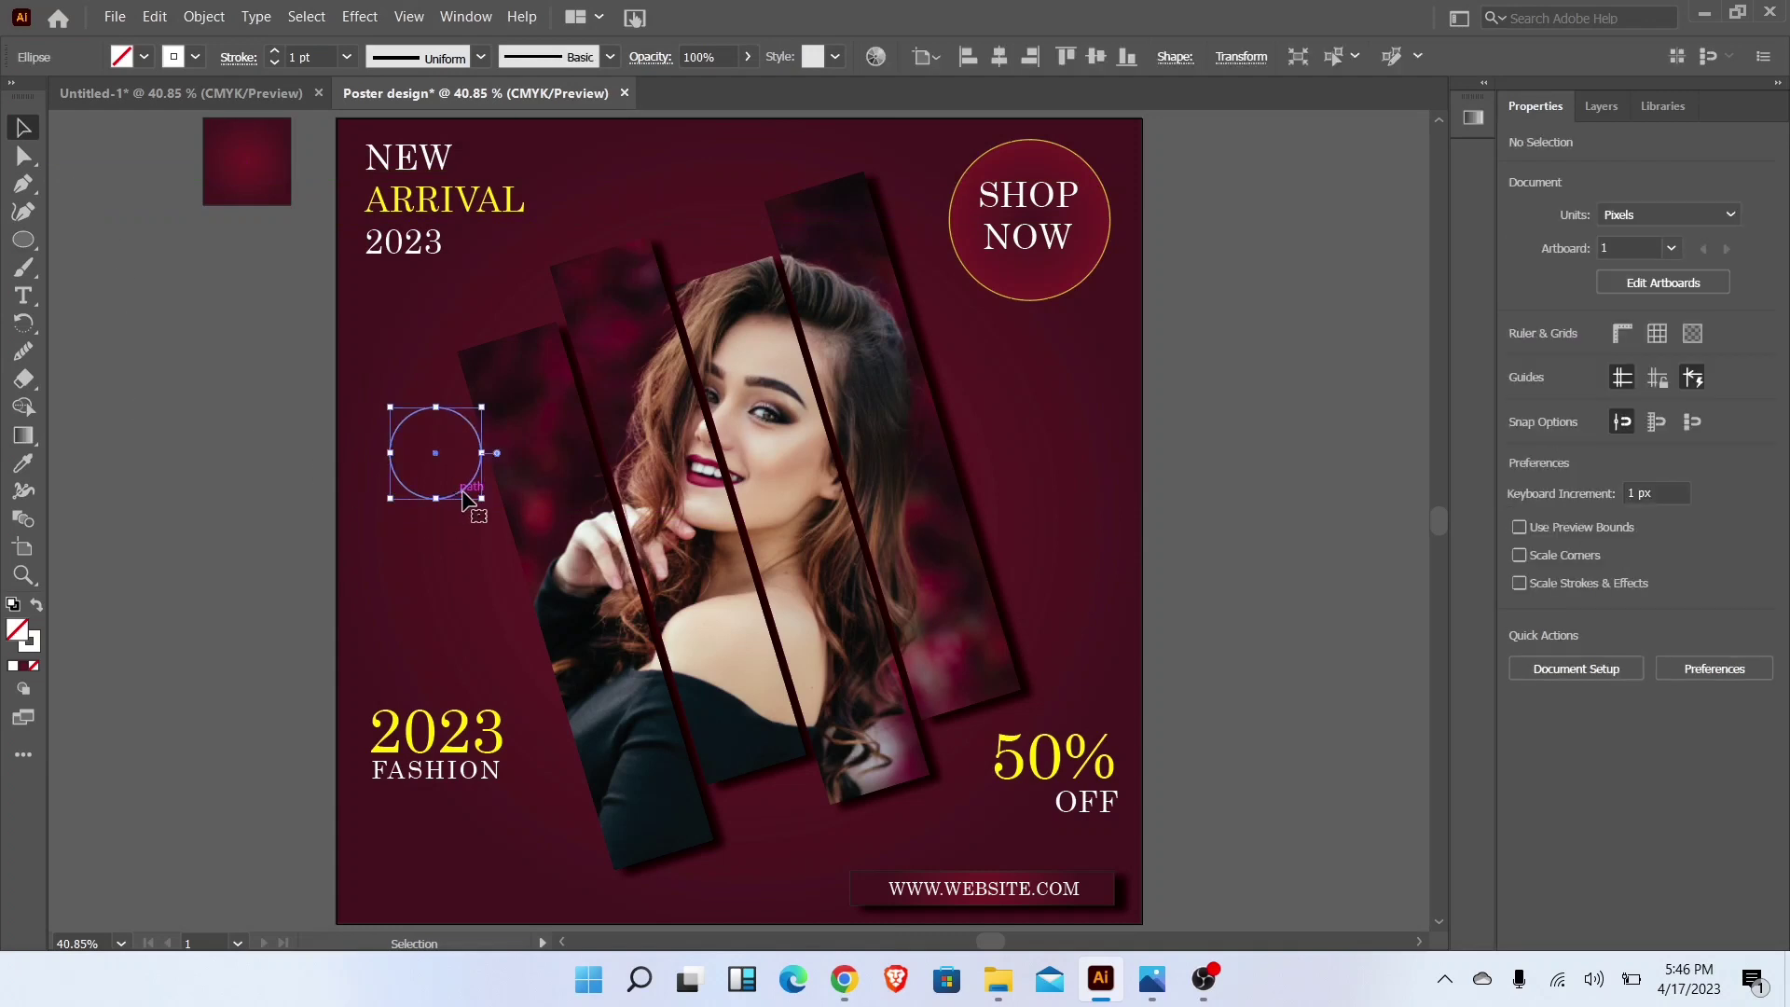
drag(481, 500, 1068, 442)
click(376, 492)
click(464, 451)
Step: Scatter three-point star triangles around the poster, then draw a small circle beside it
click(23, 241)
click(121, 322)
drag(164, 358, 555, 830)
drag(578, 821, 1119, 582)
click(1177, 619)
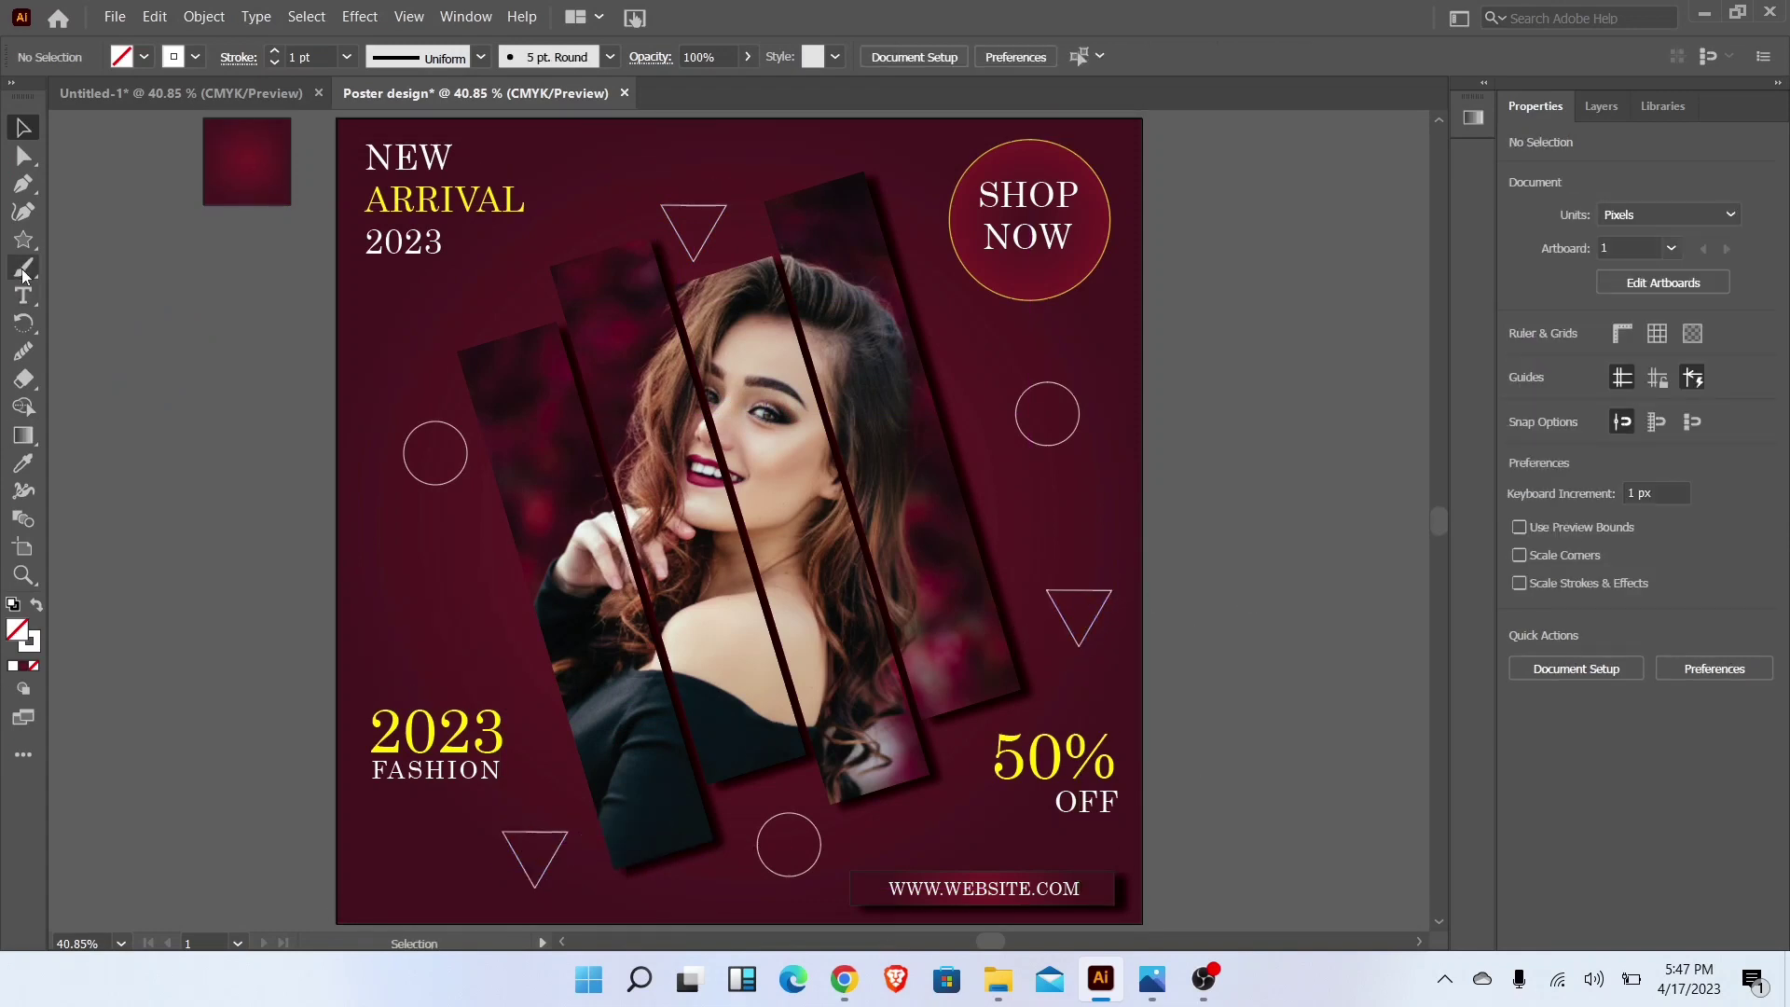
drag(23, 239, 103, 291)
mouse_move(152, 413)
mouse_down()
mouse_move(178, 437)
mouse_move(168, 413)
mouse_move(217, 413)
mouse_up()
Step: Build a grouped grid of small white dots and place it in the poster's bottom-left corner
key(shift+x)
key(v)
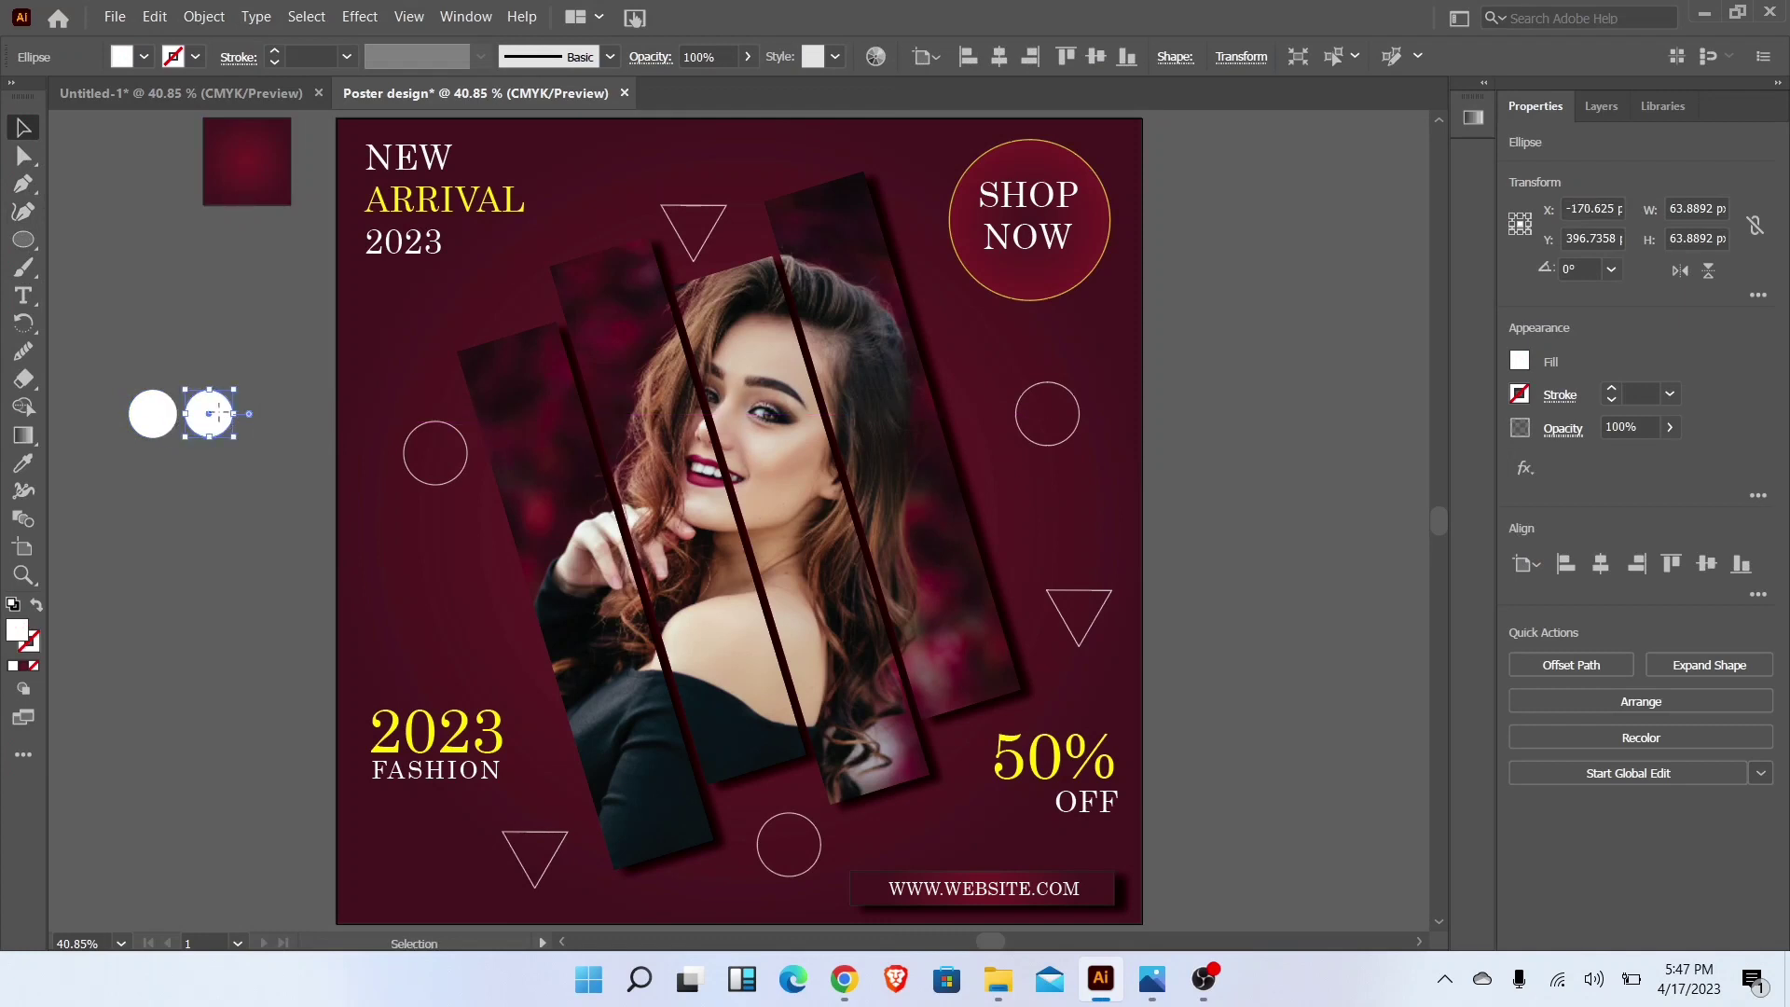
key(ctrl+d)
key(ctrl+d)
drag(108, 461, 282, 471)
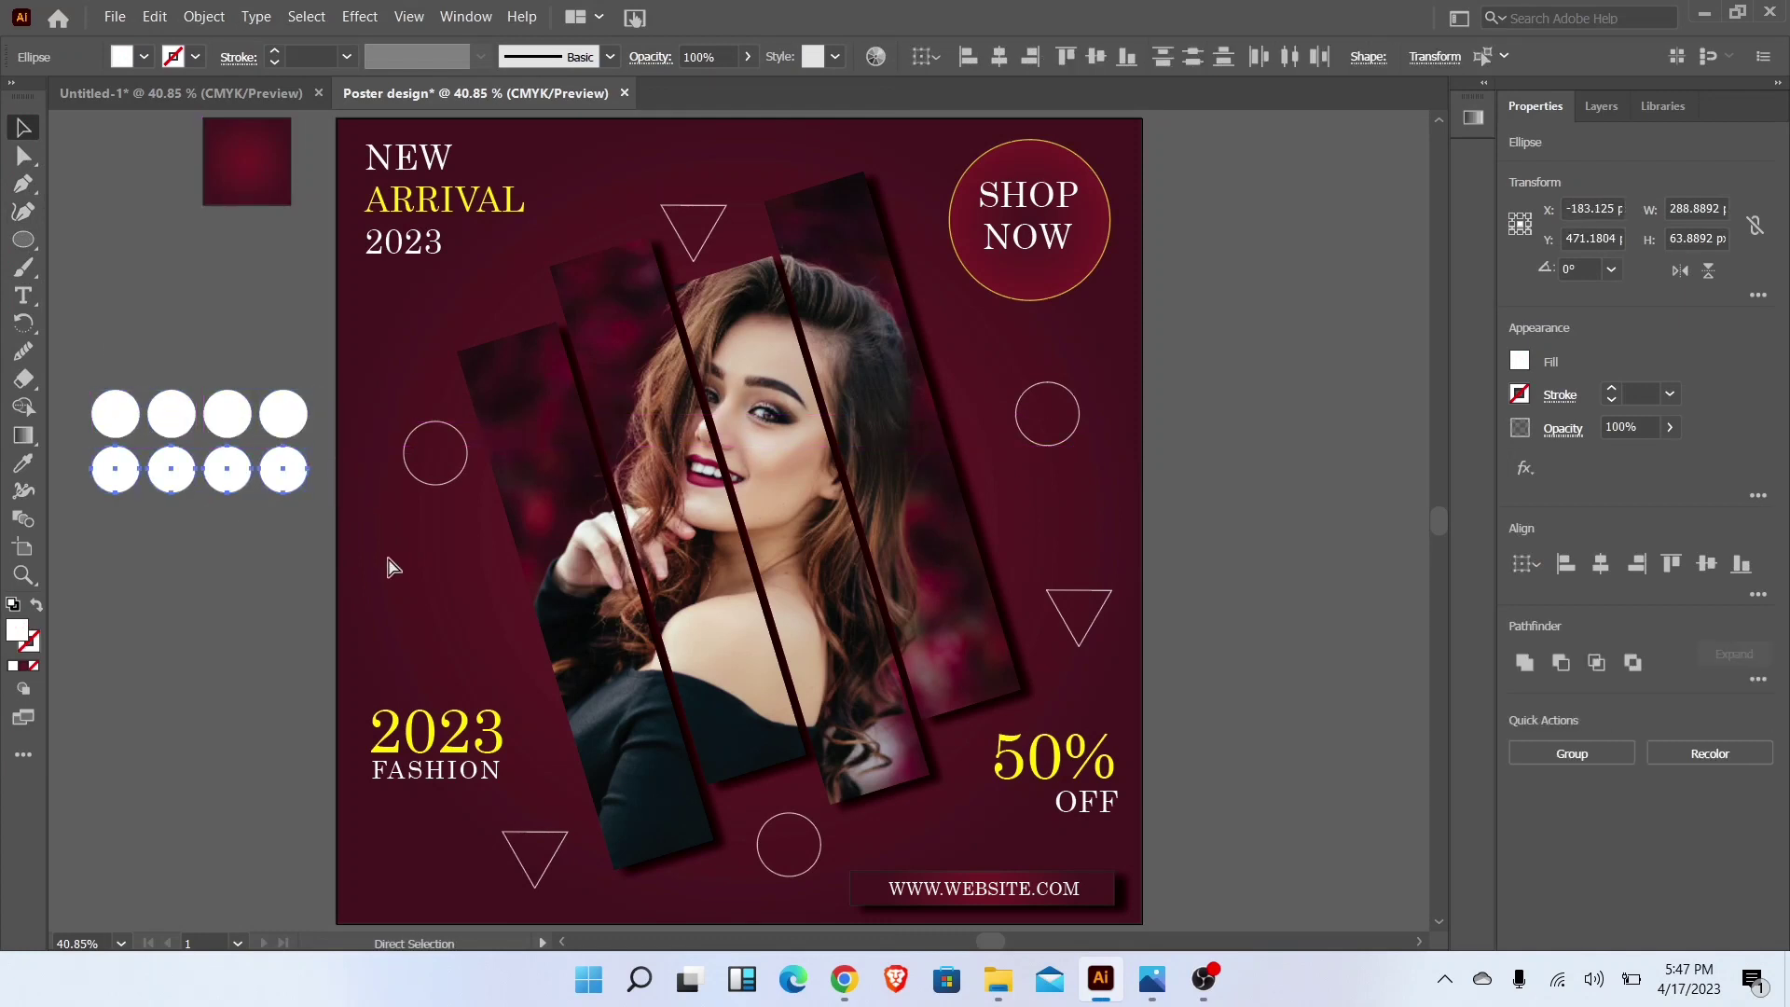
key(ctrl+d)
key(ctrl+d)
drag(97, 322, 250, 523)
key(ctrl+g)
drag(224, 511, 1109, 341)
Step: Reposition the small outline circle slightly up and left
click(1318, 512)
mouse_move(1080, 413)
mouse_down()
mouse_move(1063, 396)
mouse_move(1088, 373)
mouse_move(1080, 408)
mouse_up()
click(1284, 451)
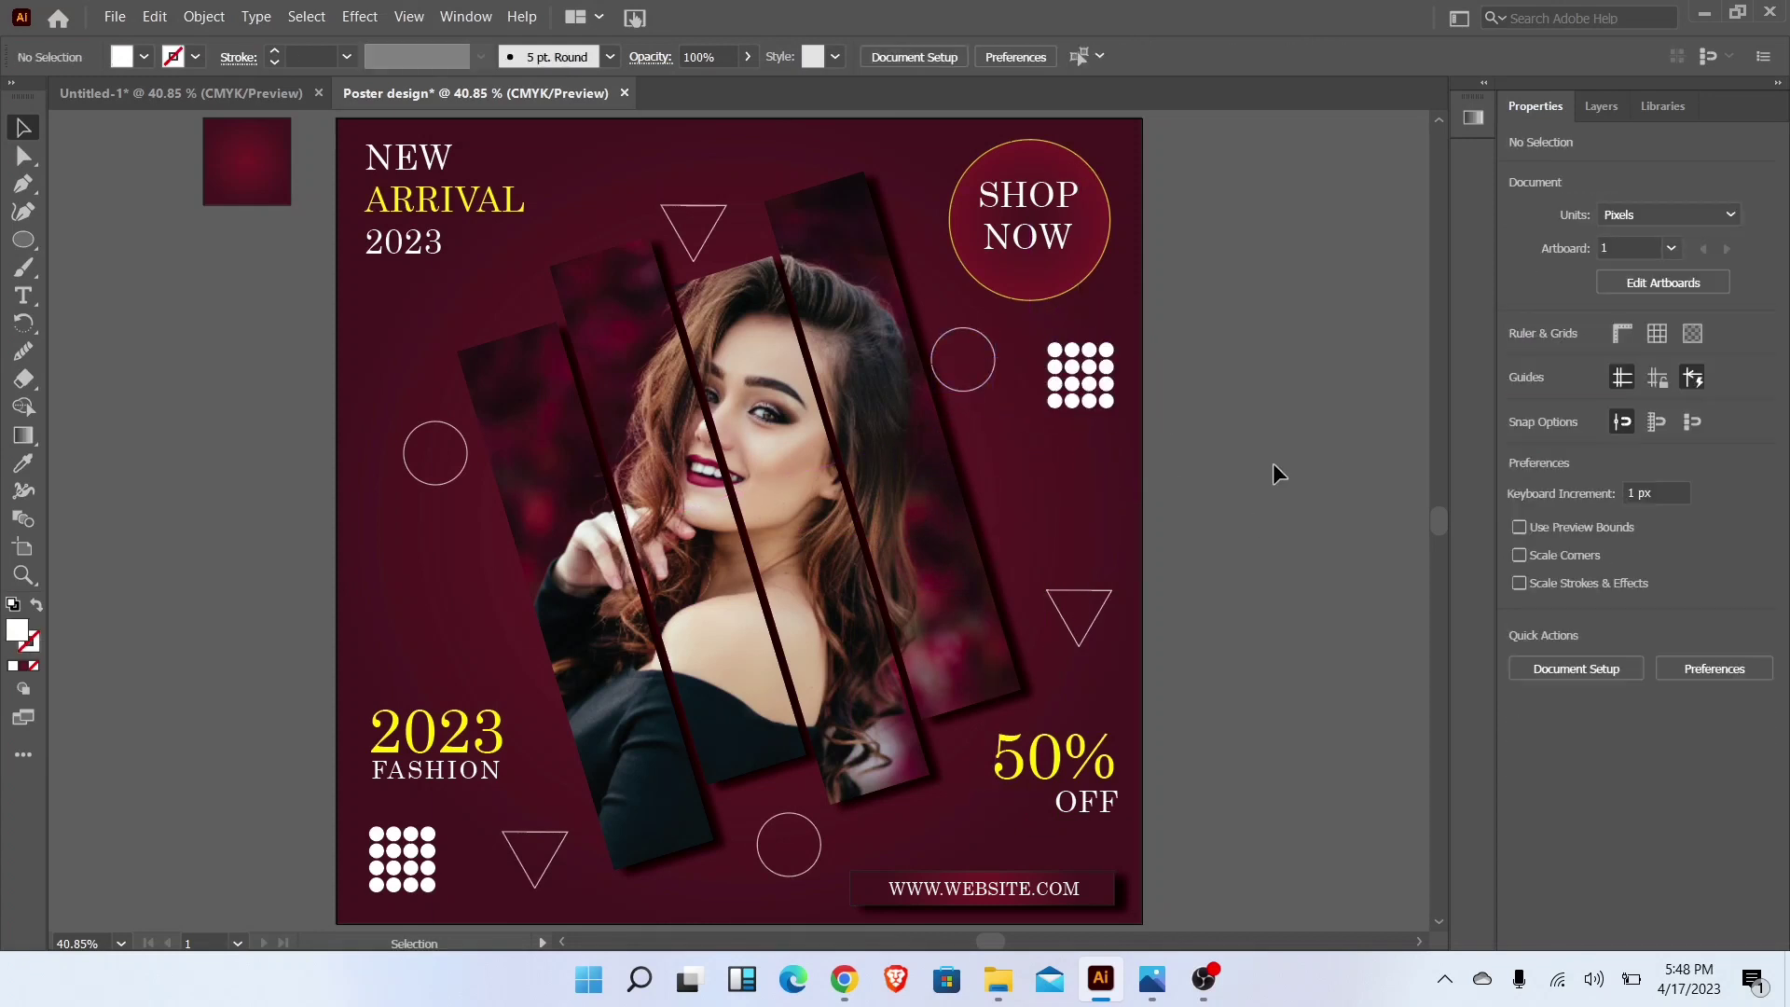